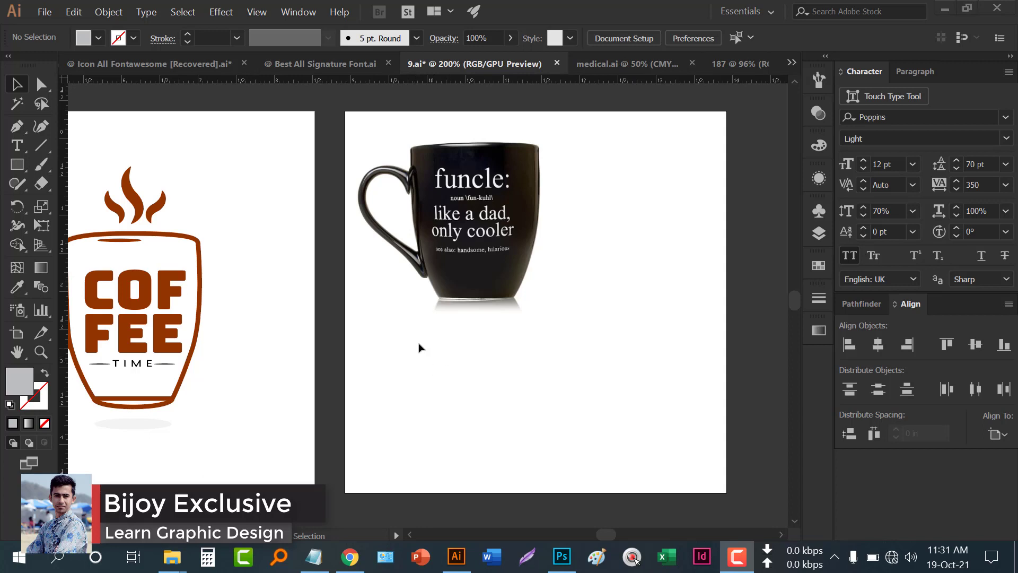
pyautogui.click(540, 239)
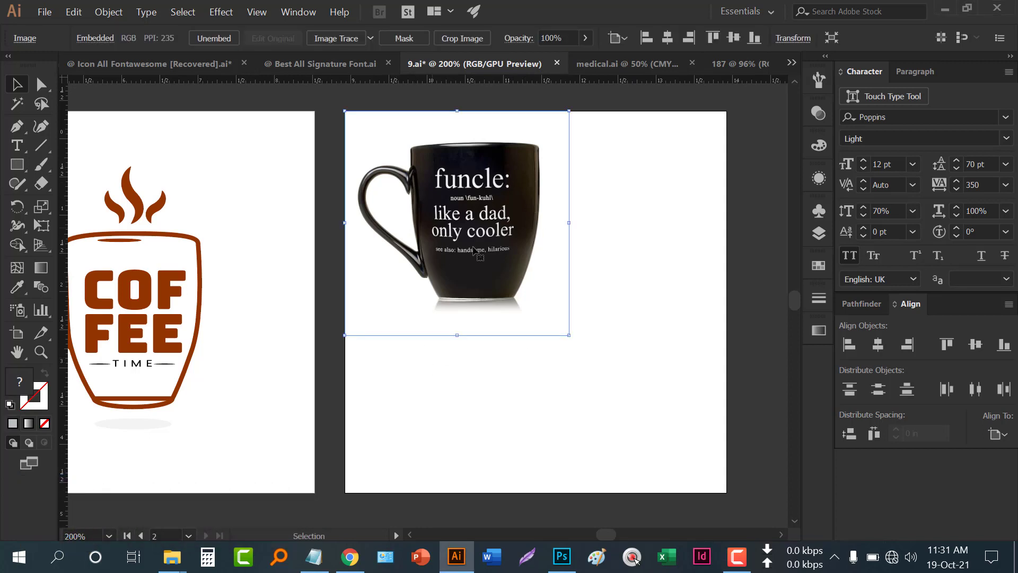
pyautogui.moveTo(444, 218); pyautogui.dragTo(630, 206)
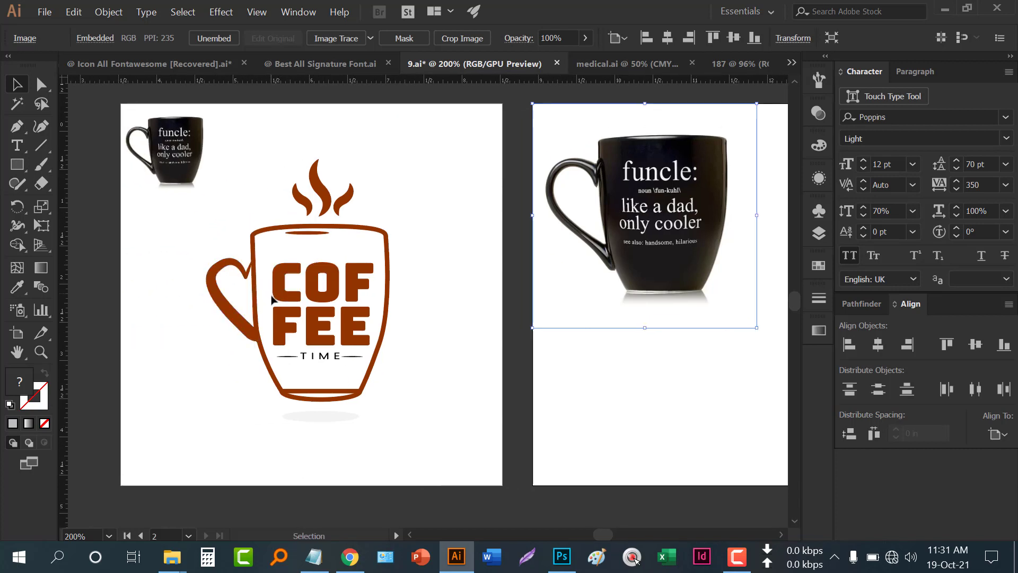
pyautogui.click(393, 359)
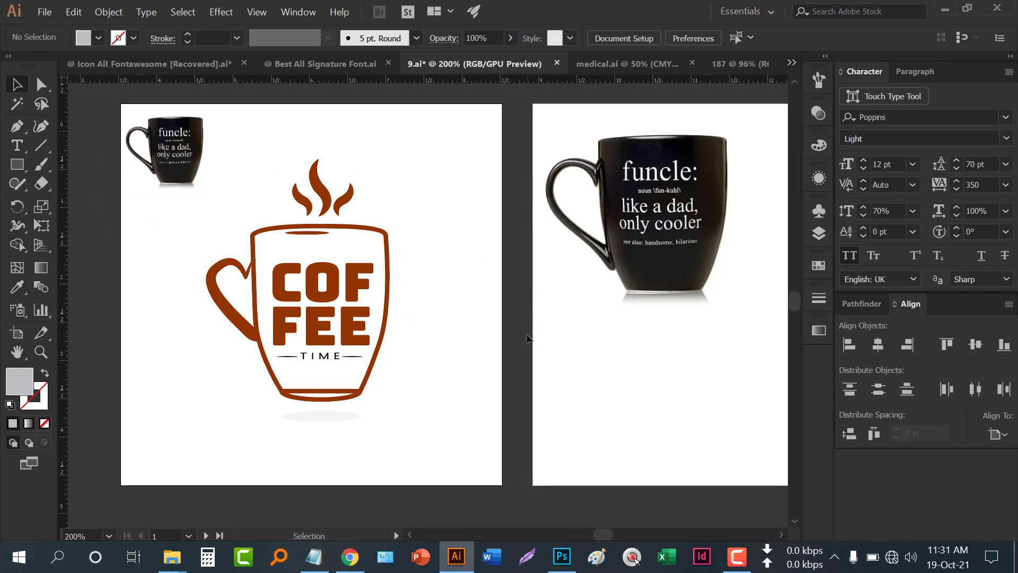
# Move the black mug photo to the middle of the second artboard and enlarge it proportionally from its center.
pyautogui.press('space')
pyautogui.moveTo(527, 346); pyautogui.dragTo(338, 348)
pyautogui.moveTo(519, 179); pyautogui.dragTo(561, 259)
pyautogui.click(513, 129)
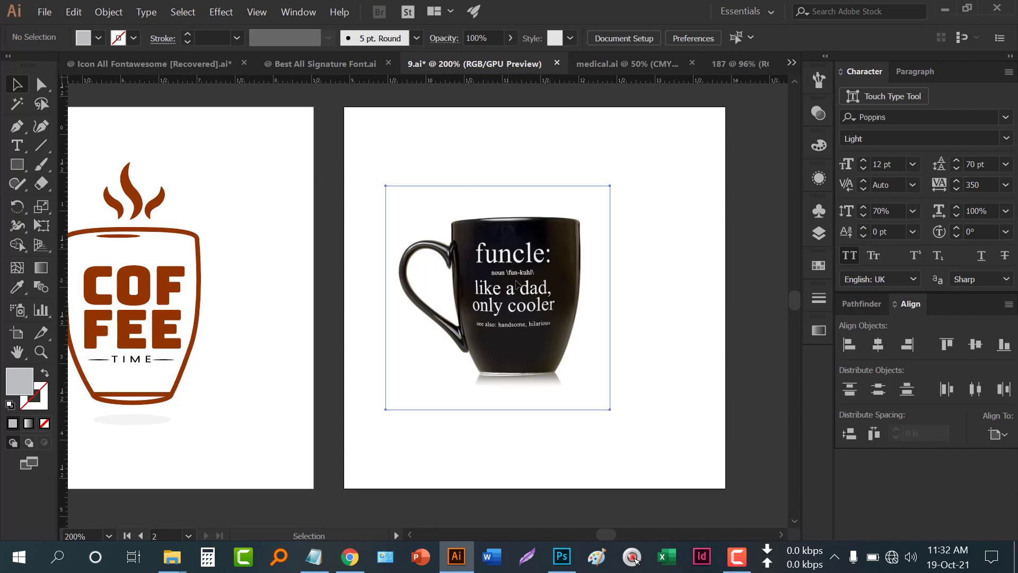
pyautogui.moveTo(507, 285); pyautogui.dragTo(536, 288)
pyautogui.moveTo(629, 400); pyautogui.dragTo(651, 421)
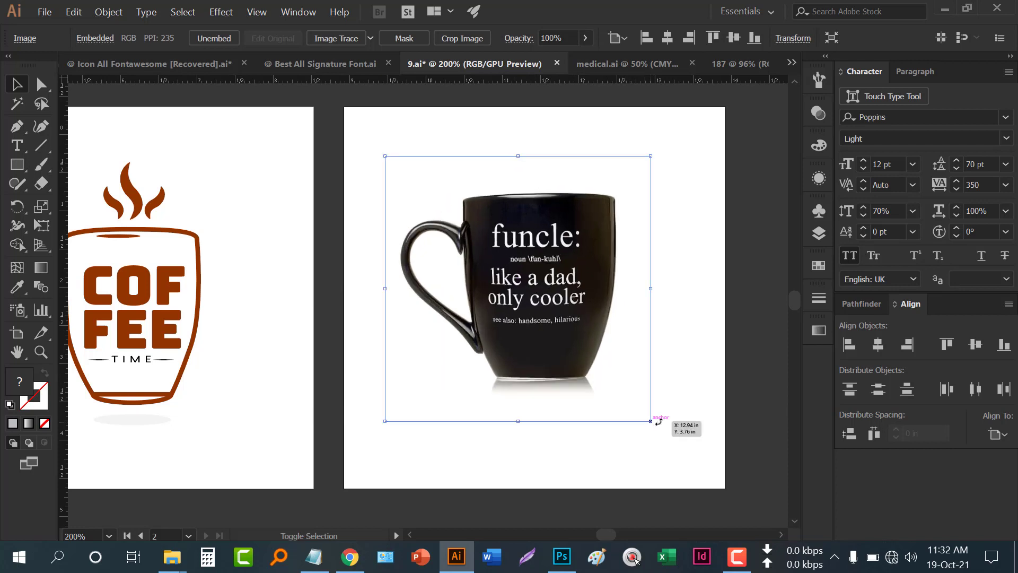
pyautogui.click(678, 401)
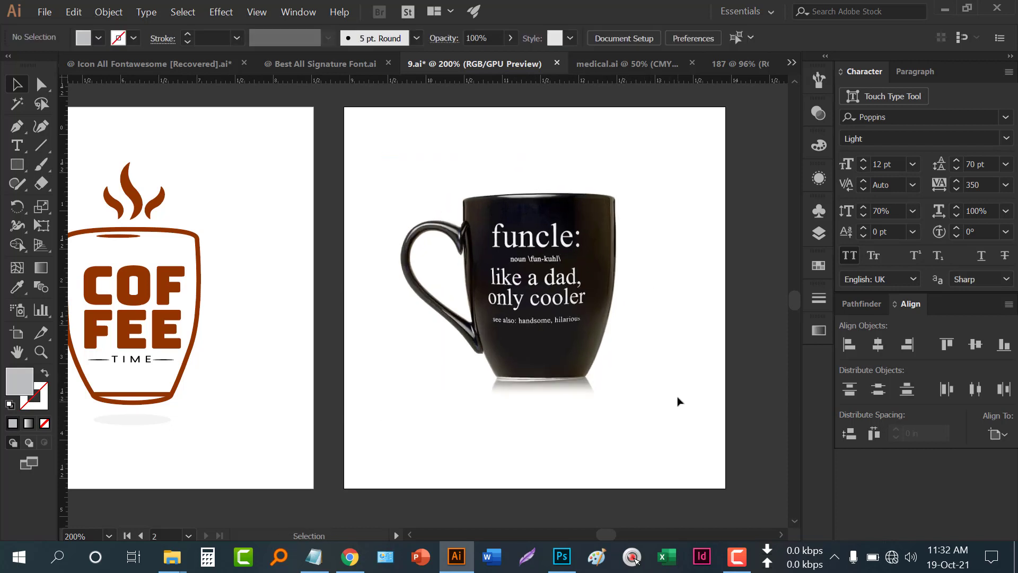
# Start a Pen path where the handle meets the mug's upper side, with no fill and a 2 pt CMYK Yellow stroke.
pyautogui.moveTo(402, 285); pyautogui.dragTo(474, 293)
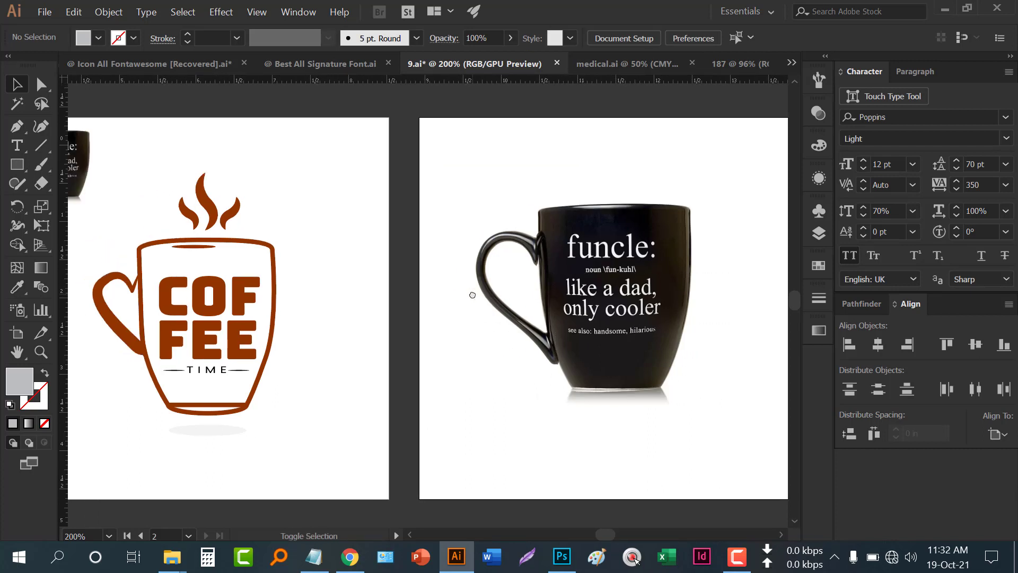
pyautogui.moveTo(407, 250); pyautogui.dragTo(350, 290)
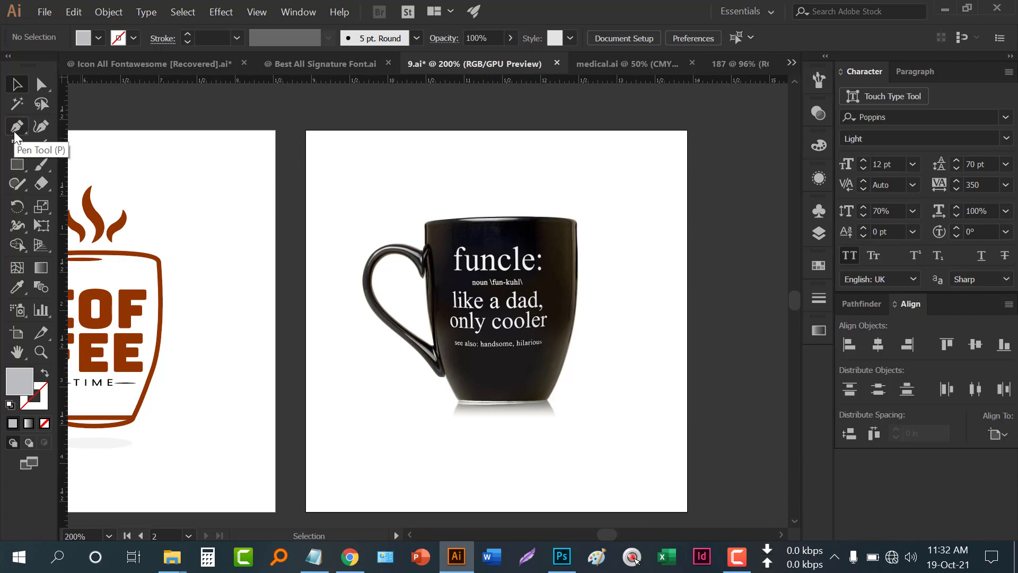
pyautogui.moveTo(14, 131); pyautogui.dragTo(76, 128)
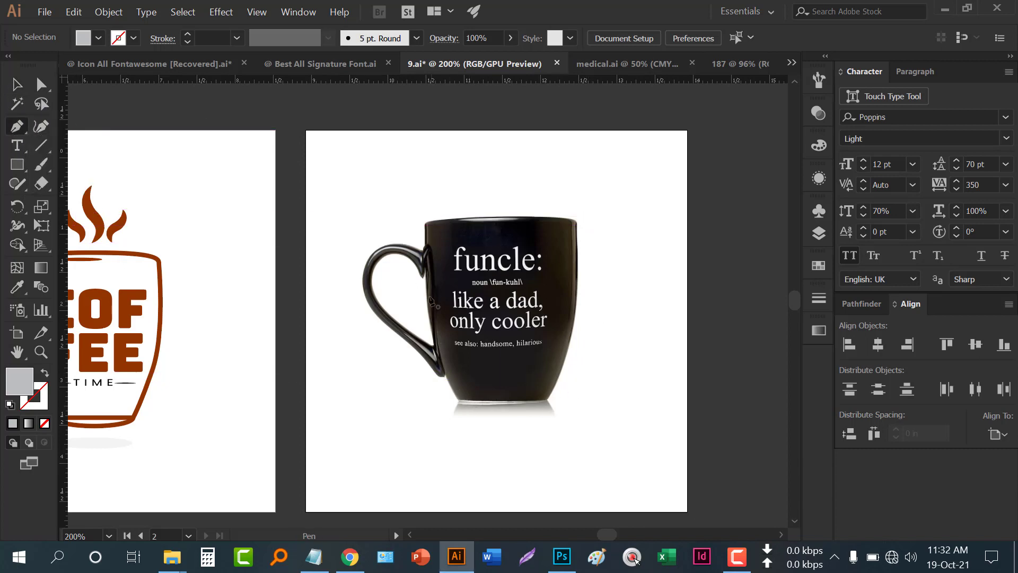
pyautogui.scroll(1, 621, 308)
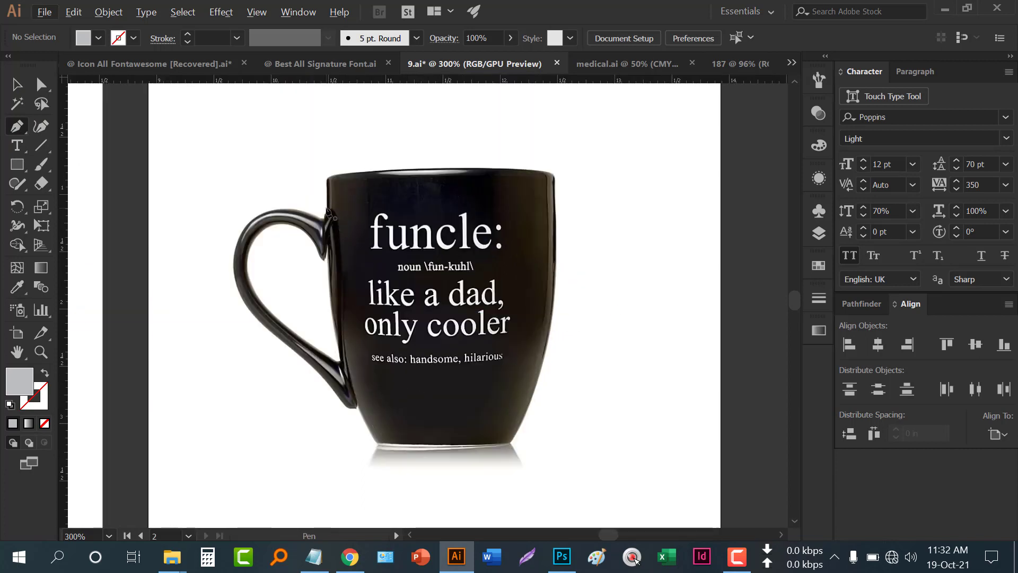
pyautogui.click(326, 208)
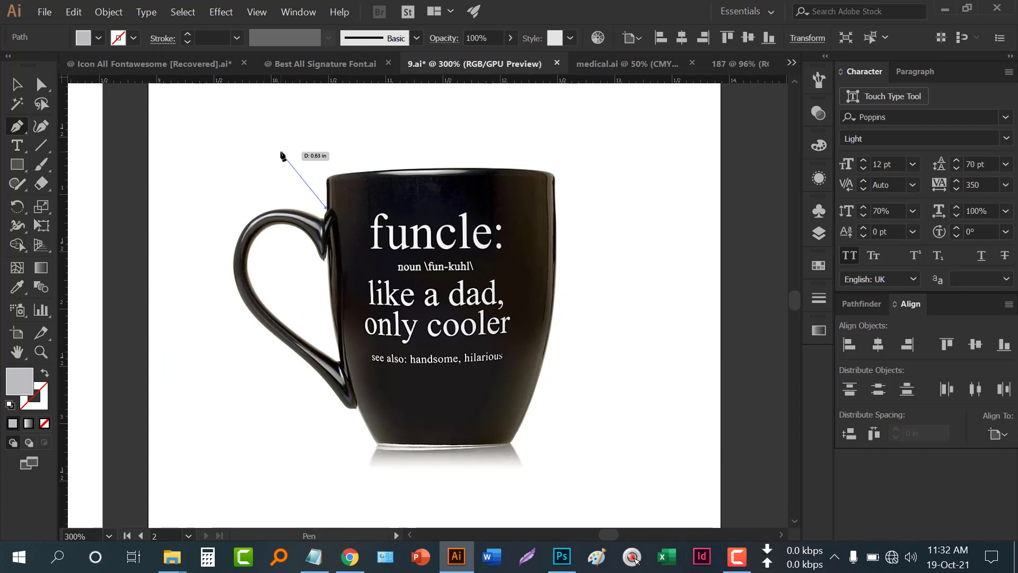
pyautogui.click(45, 373)
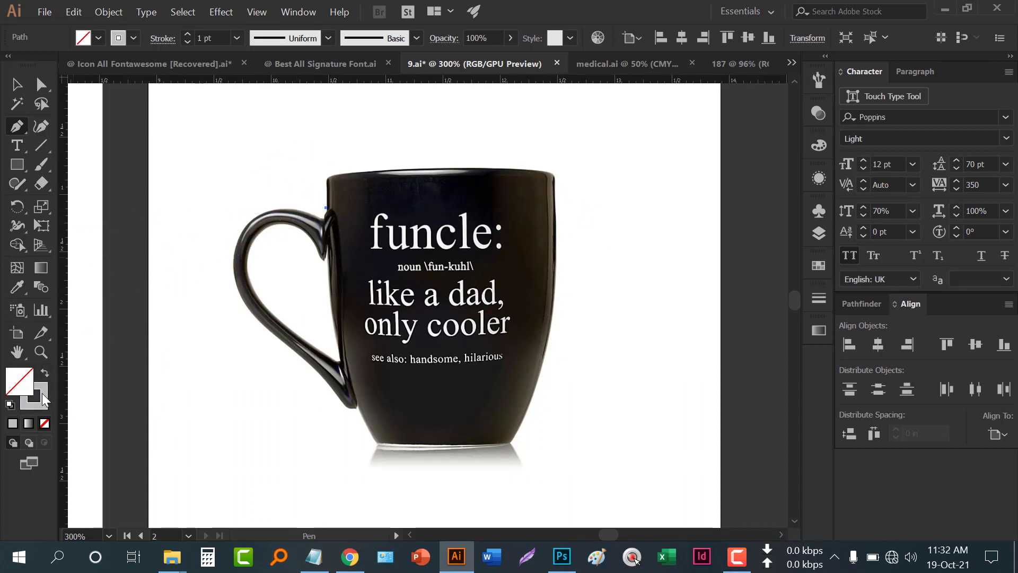
pyautogui.click(133, 40)
pyautogui.click(67, 65)
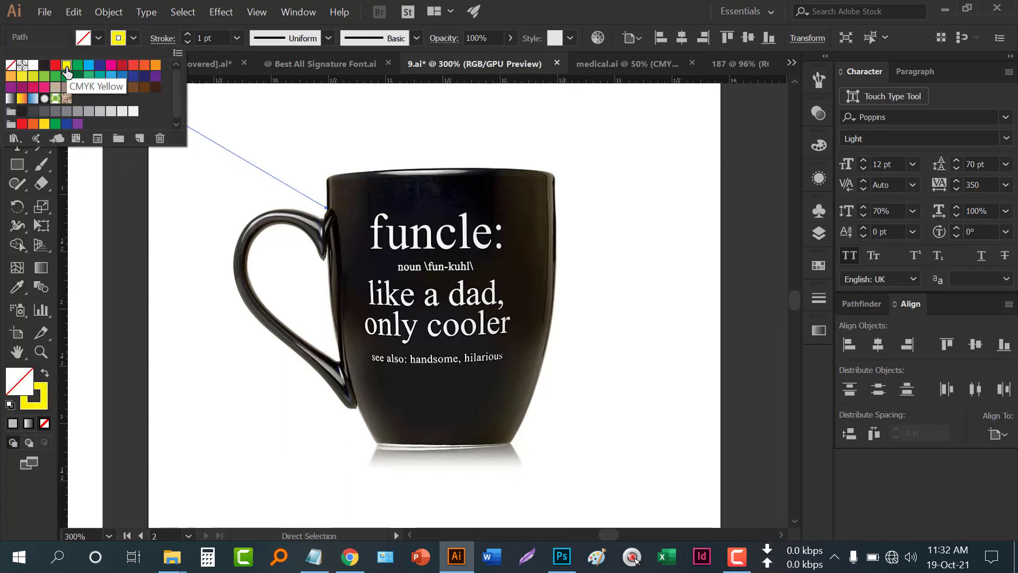
pyautogui.click(188, 34)
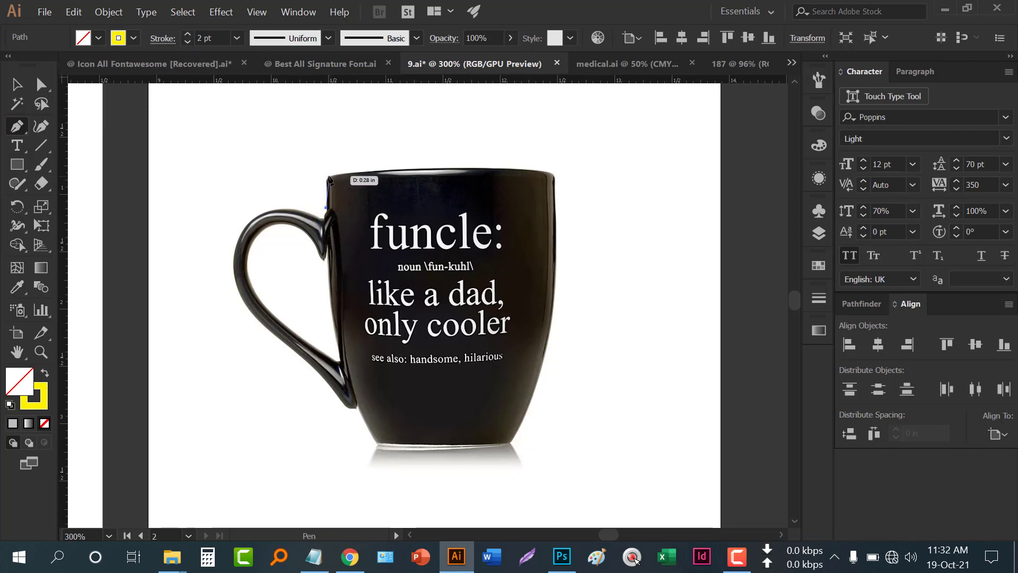
# Trace the mug body as a closed path along its rim, curved sides and base, and lock the outline.
pyautogui.click(326, 177)
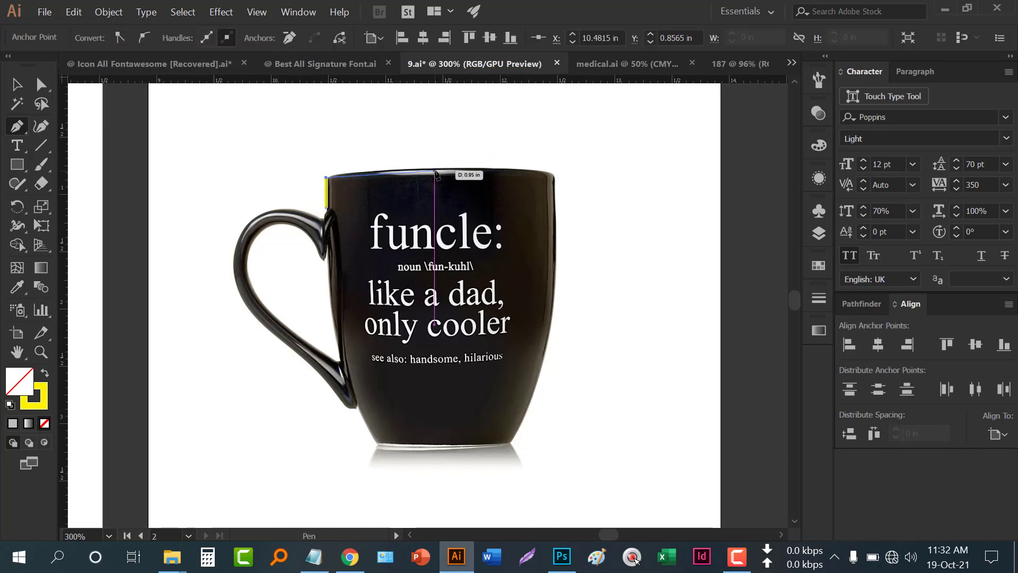
pyautogui.moveTo(435, 169); pyautogui.dragTo(475, 175)
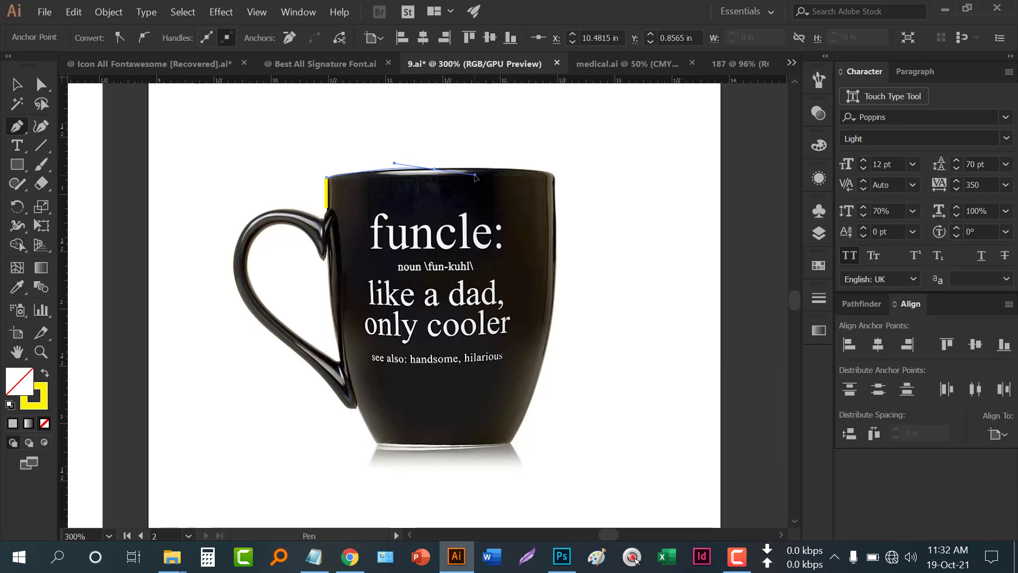
pyautogui.hotkey('ctrl', 'z')
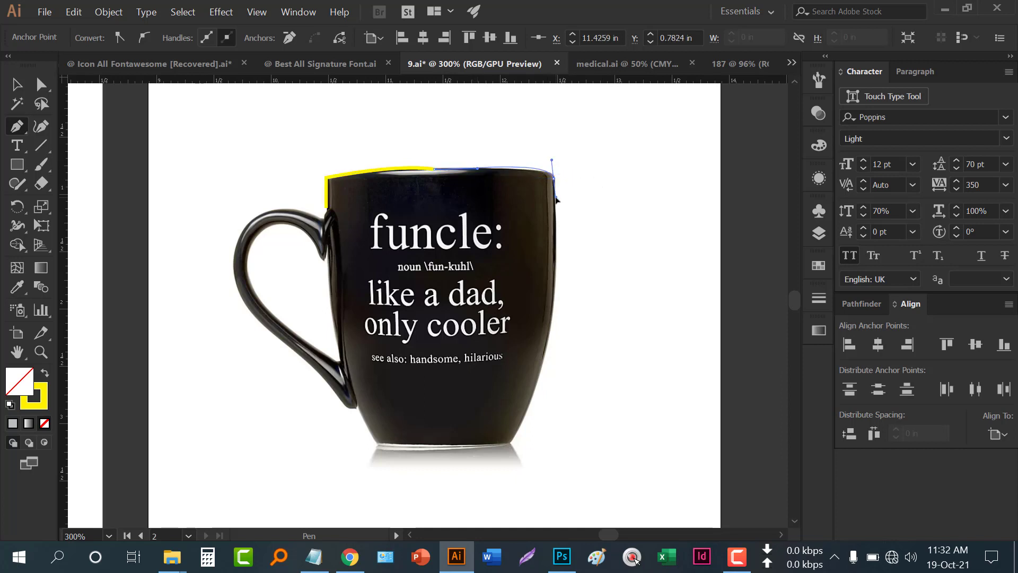
pyautogui.moveTo(555, 176); pyautogui.dragTo(673, 209)
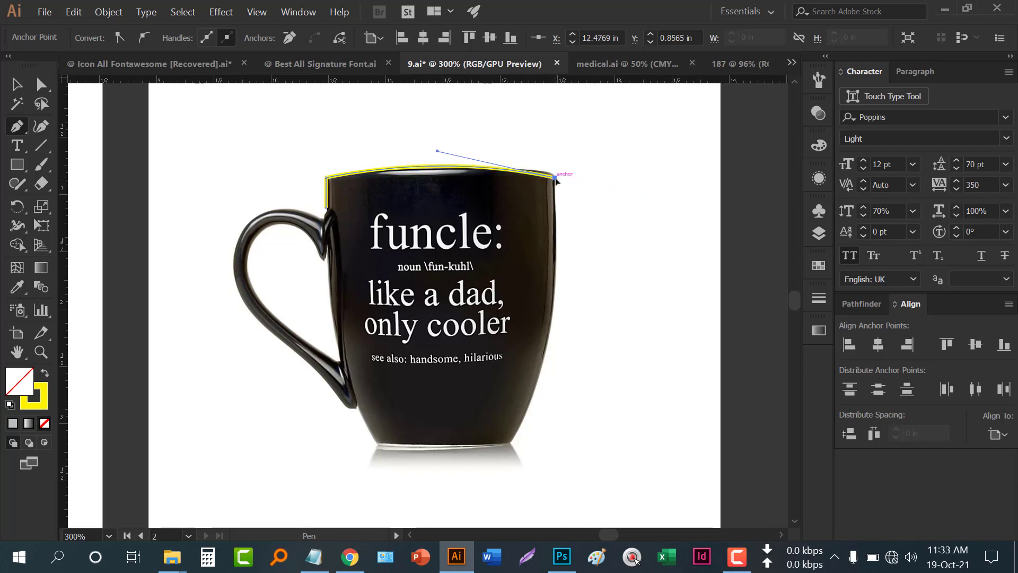
pyautogui.moveTo(547, 337); pyautogui.dragTo(537, 370)
pyautogui.moveTo(507, 444); pyautogui.dragTo(495, 444)
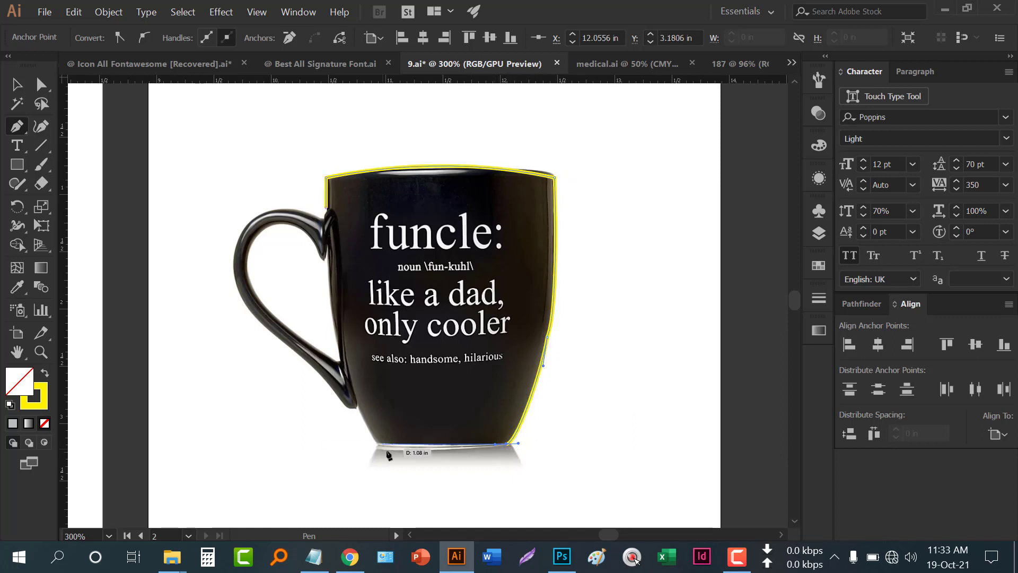
pyautogui.click(375, 443)
pyautogui.moveTo(340, 353); pyautogui.dragTo(335, 328)
pyautogui.moveTo(326, 207); pyautogui.dragTo(331, 156)
pyautogui.click(17, 85)
pyautogui.click(238, 190)
pyautogui.moveTo(239, 191); pyautogui.dragTo(292, 193)
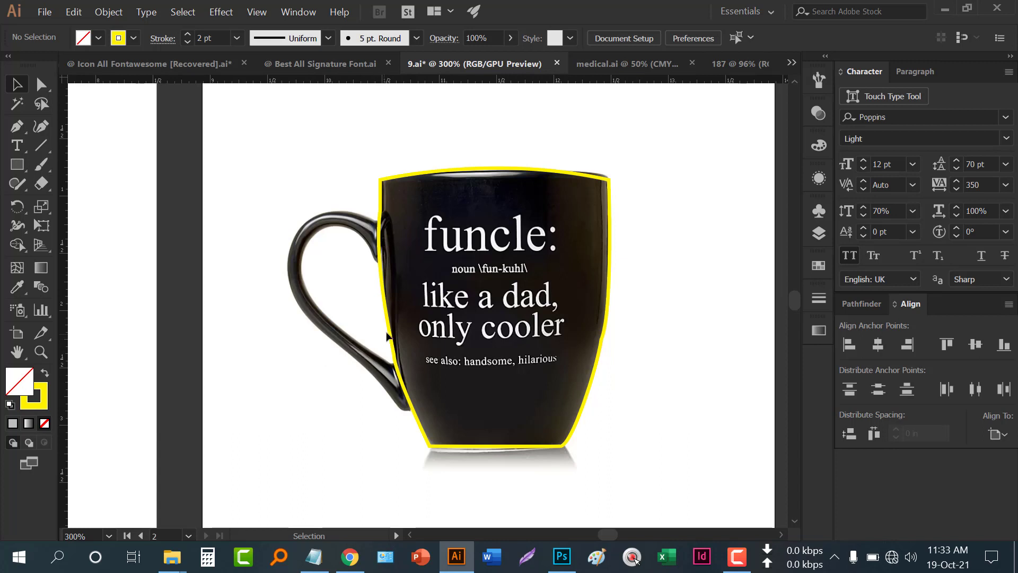
pyautogui.click(390, 329)
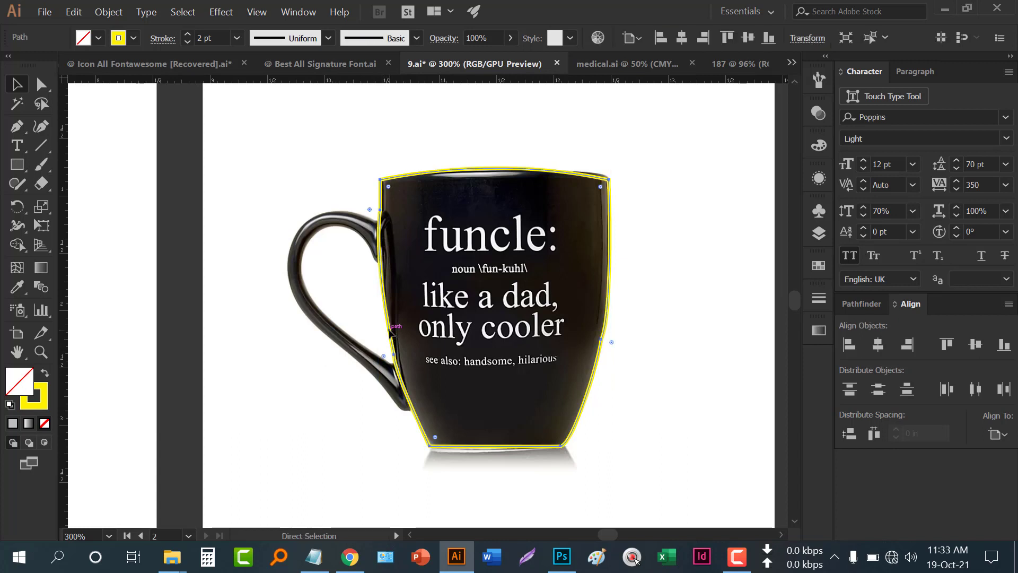
pyautogui.hotkey('ctrl', '2')
# Trace the mug handle with a curved Pen path running from the upper joint with the body to the lower joint.
pyautogui.click(17, 126)
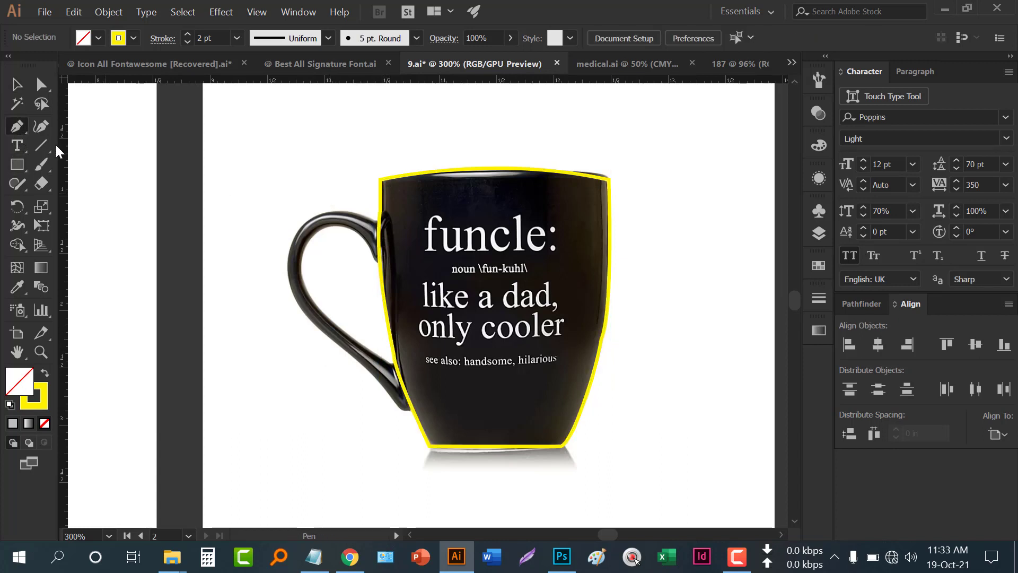
pyautogui.scroll(-1, 529, 254)
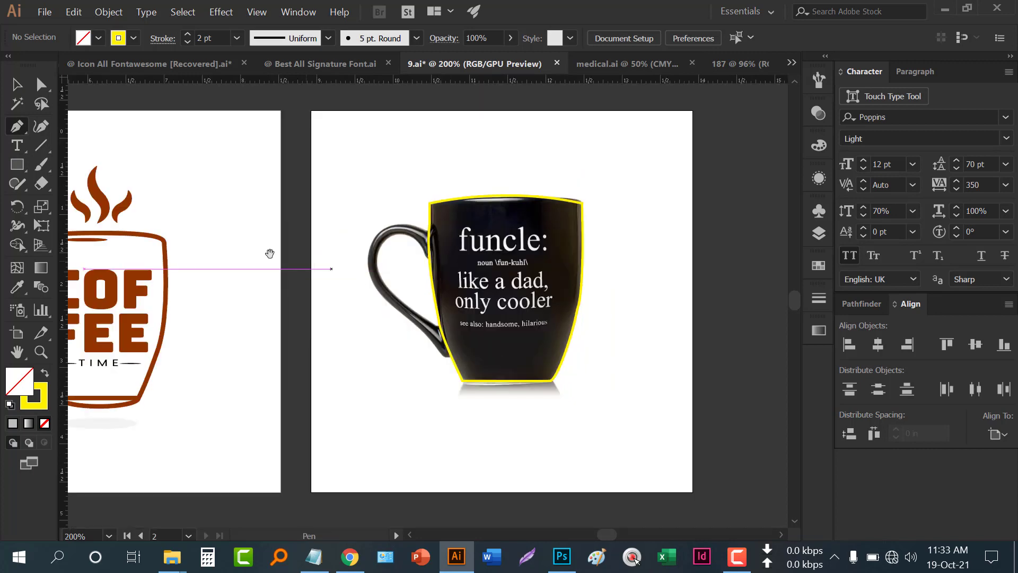
pyautogui.moveTo(271, 255); pyautogui.dragTo(354, 269)
pyautogui.scroll(1, 509, 267)
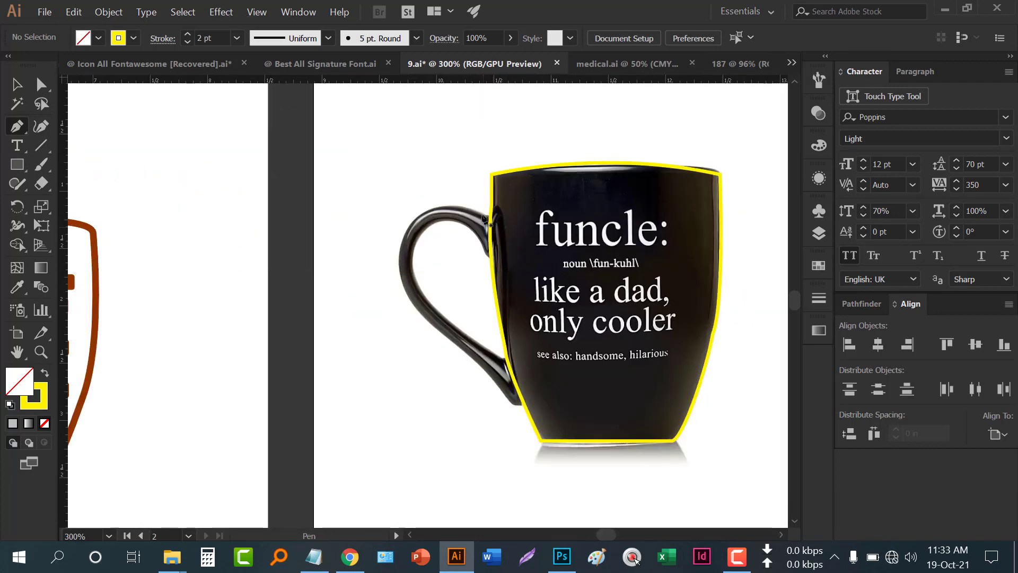
pyautogui.moveTo(493, 220); pyautogui.dragTo(463, 230)
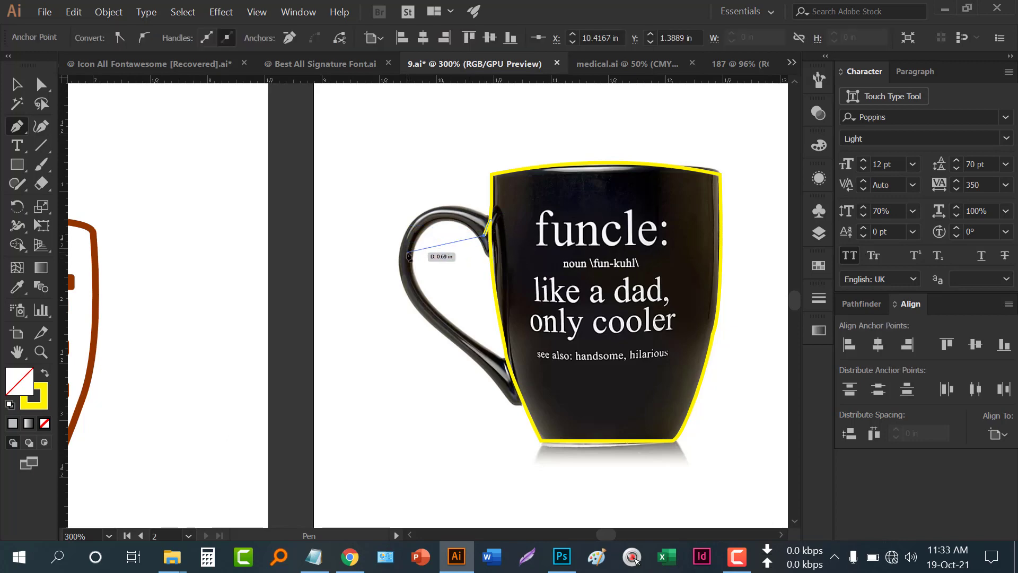
pyautogui.moveTo(407, 252); pyautogui.dragTo(379, 330)
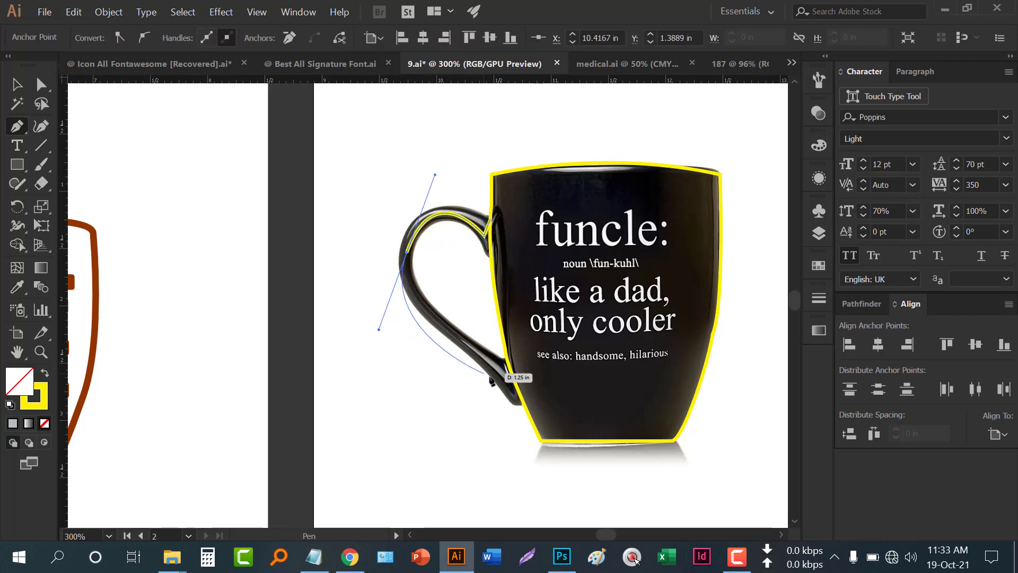
pyautogui.moveTo(519, 394); pyautogui.dragTo(530, 430)
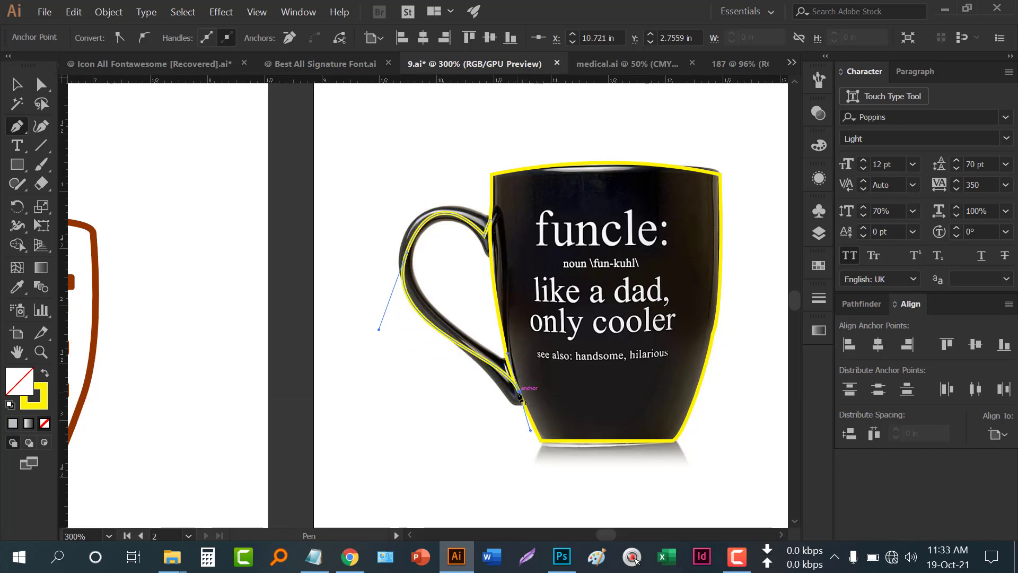
pyautogui.moveTo(519, 395); pyautogui.dragTo(525, 317)
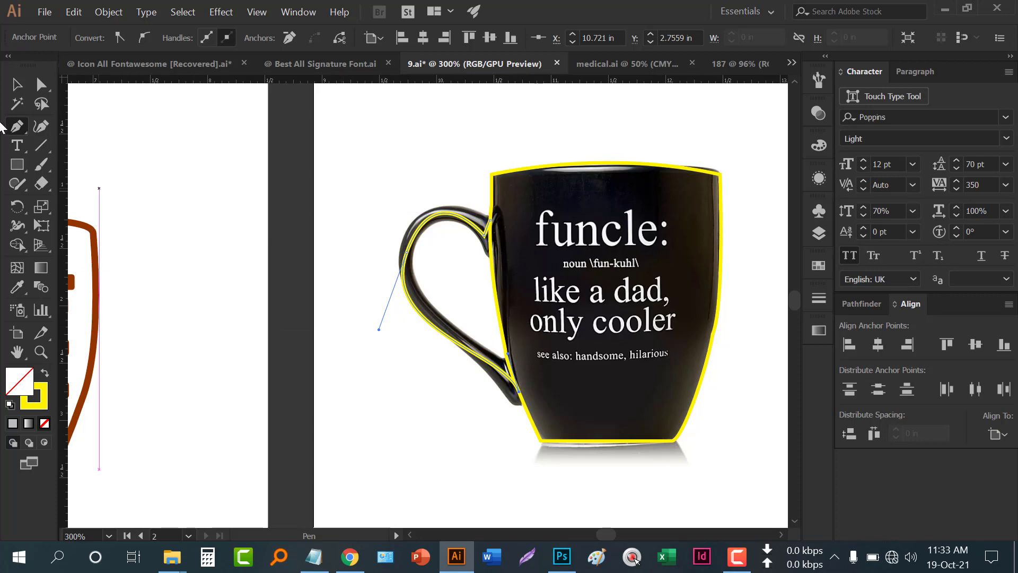
pyautogui.click(16, 85)
pyautogui.click(318, 170)
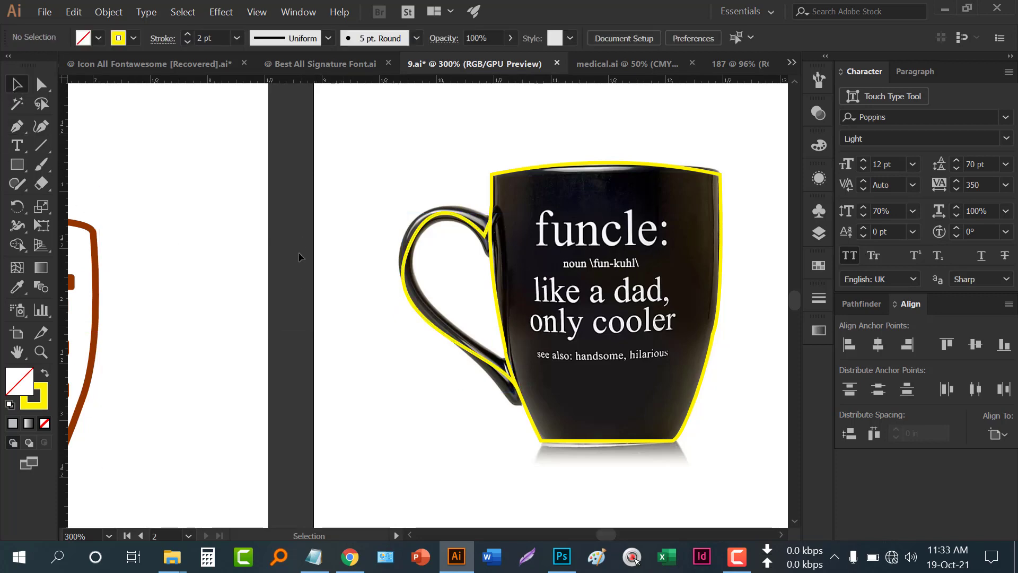
# Move the mug photo off the second artboard to its right, leaving the traced outlines in place.
pyautogui.scroll(-1, 299, 257)
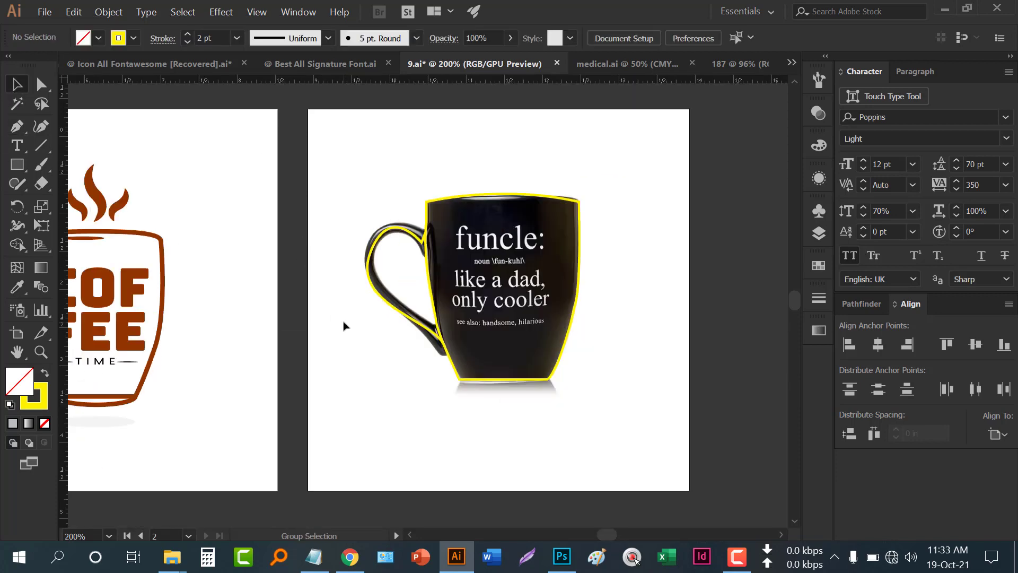
pyautogui.click(344, 326)
pyautogui.click(303, 276)
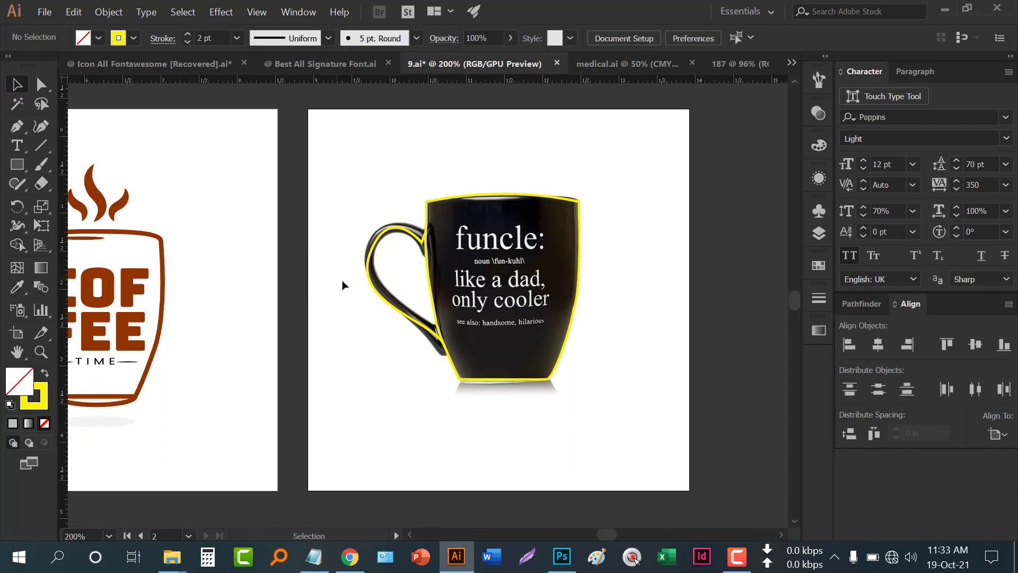
pyautogui.moveTo(370, 346); pyautogui.dragTo(696, 352)
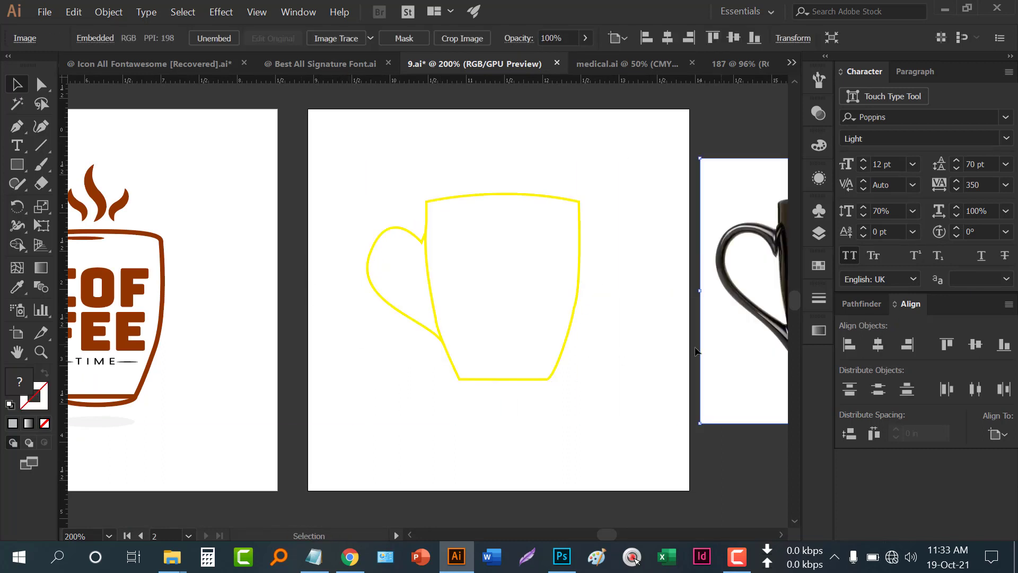
pyautogui.click(624, 349)
pyautogui.hscroll(-4, 697, 291)
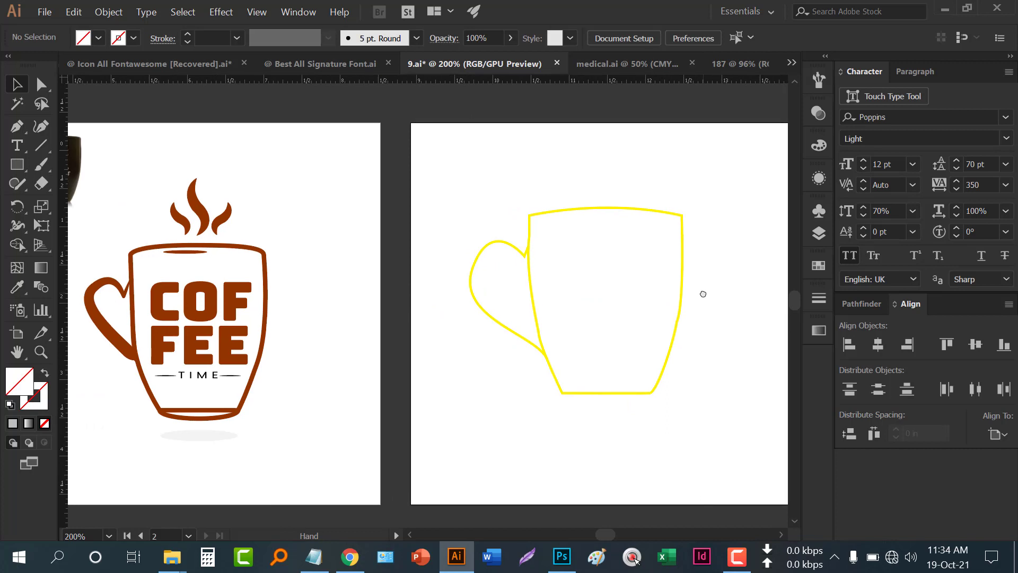
# Shift the body and handle outlines slightly down on the artboard and set their stroke color to black.
pyautogui.moveTo(480, 182)
pyautogui.mouseDown()
pyautogui.moveTo(667, 414)
pyautogui.moveTo(668, 376)
pyautogui.moveTo(679, 391)
pyautogui.mouseUp()
pyautogui.click(133, 37)
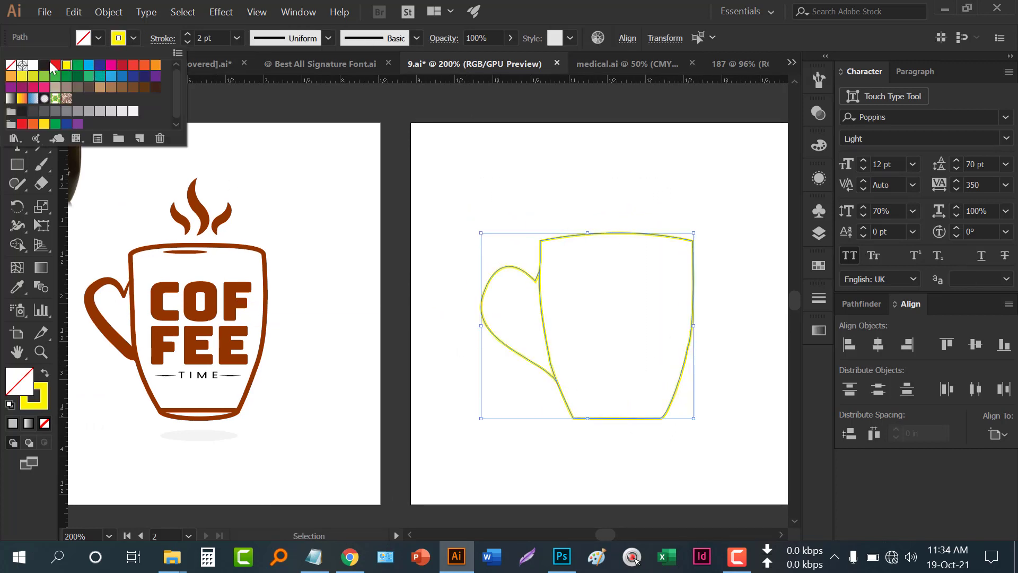
pyautogui.click(44, 65)
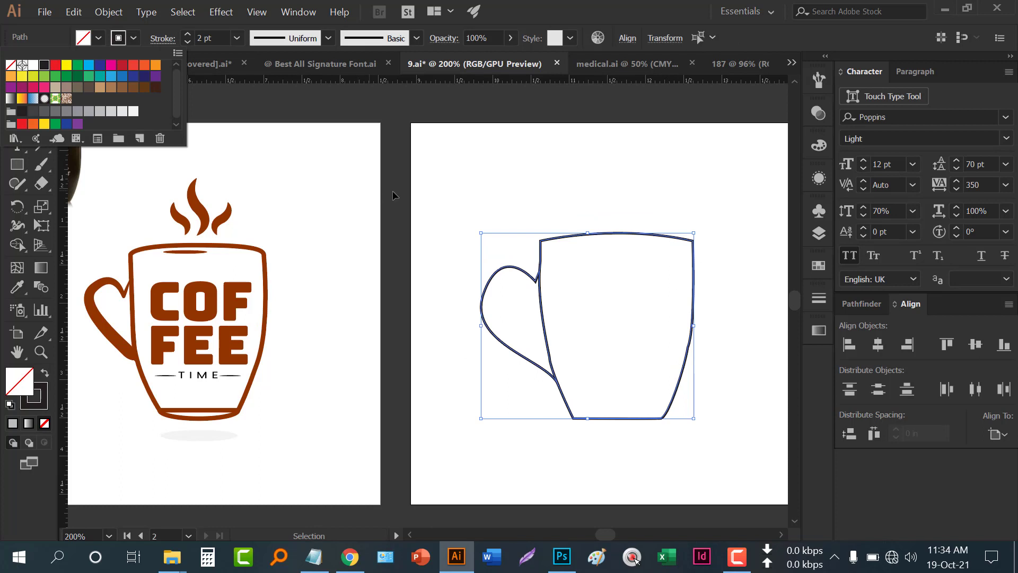
# Compare the base of the finished coffee logo on the first artboard with the base of the traced mug outline.
pyautogui.click(455, 202)
pyautogui.moveTo(435, 214); pyautogui.dragTo(461, 198)
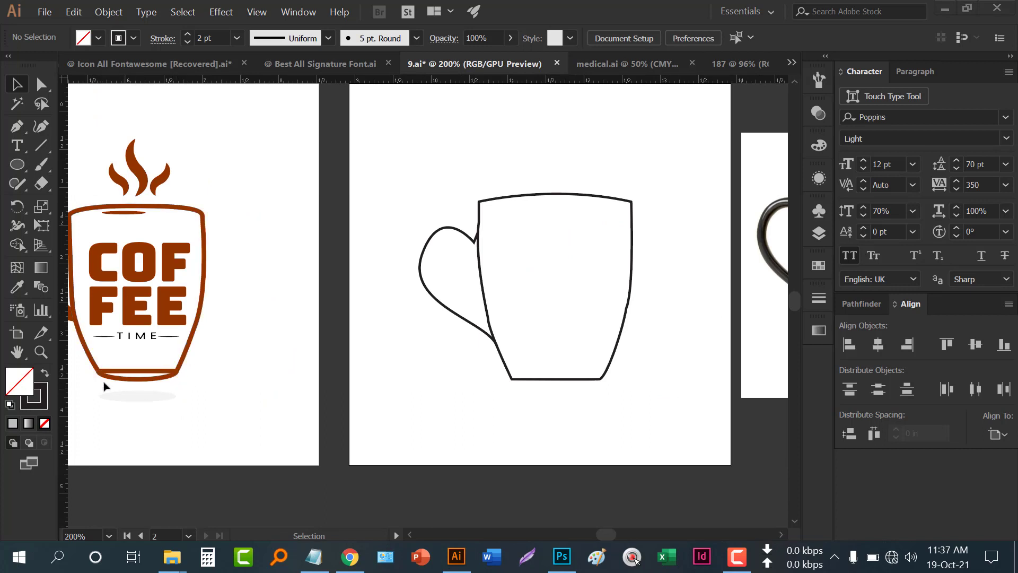
pyautogui.press('space')
pyautogui.moveTo(308, 336); pyautogui.dragTo(387, 348)
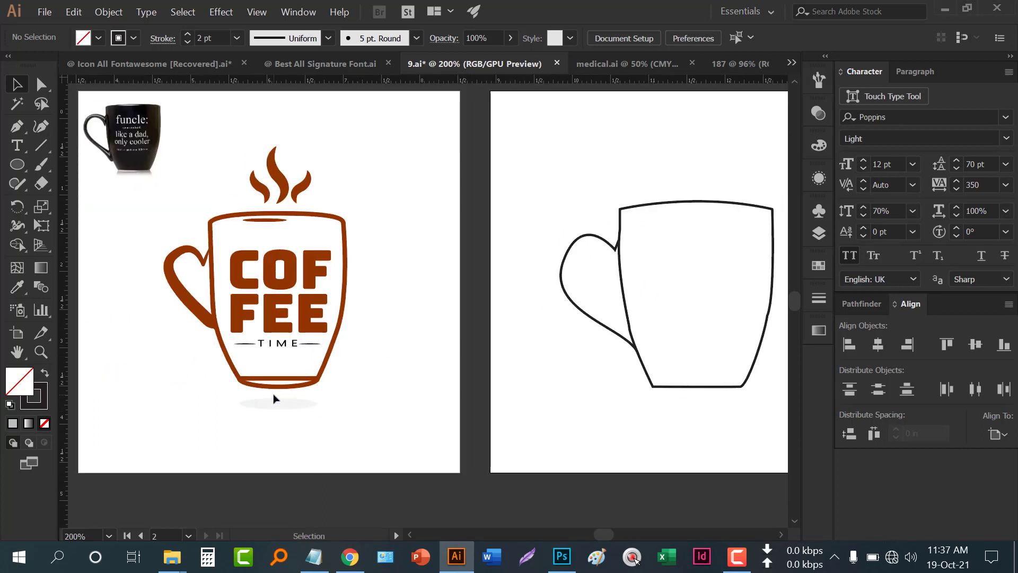
pyautogui.scroll(1, 270, 393)
pyautogui.press('space')
pyautogui.moveTo(657, 358); pyautogui.dragTo(211, 352)
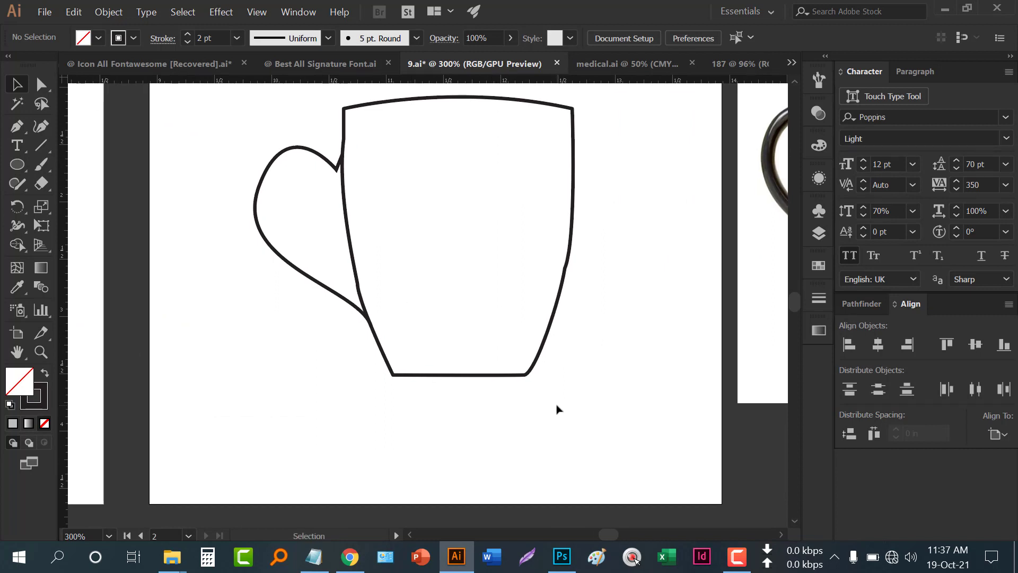
pyautogui.scroll(1, 557, 406)
pyautogui.click(415, 365)
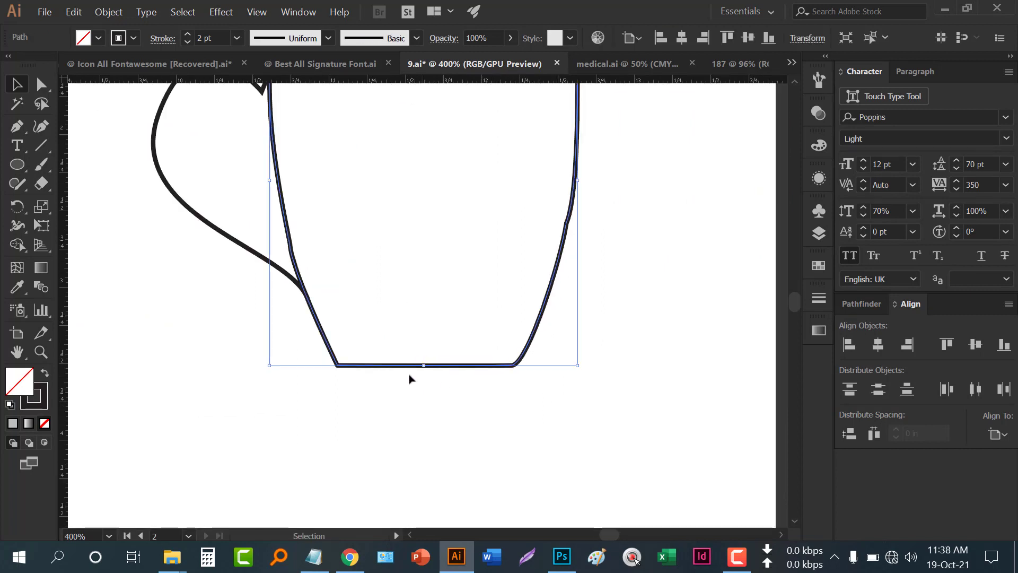
pyautogui.scroll(-1, 404, 400)
pyautogui.hotkey('shift', 'c')
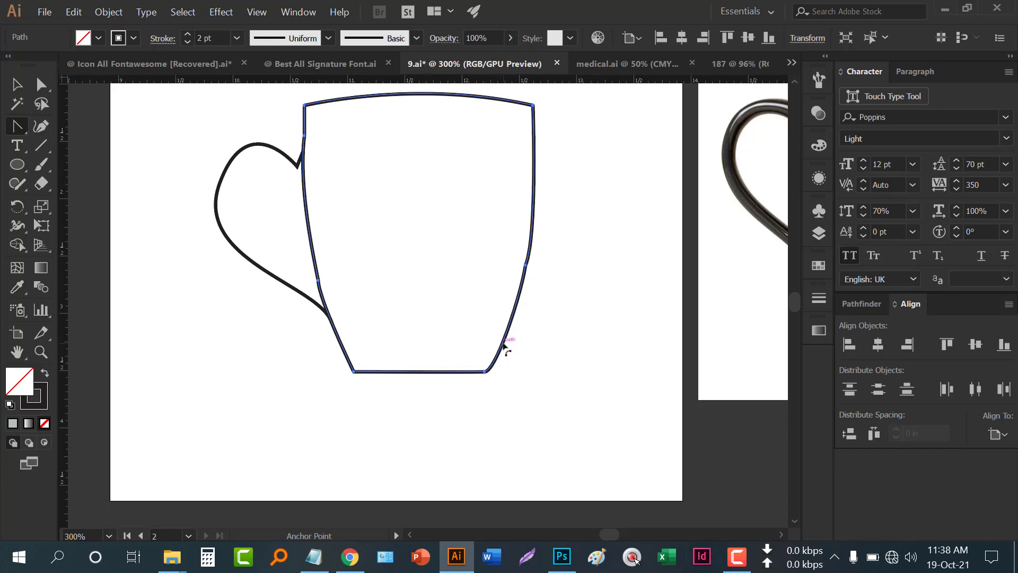
pyautogui.press('v')
pyautogui.click(363, 348)
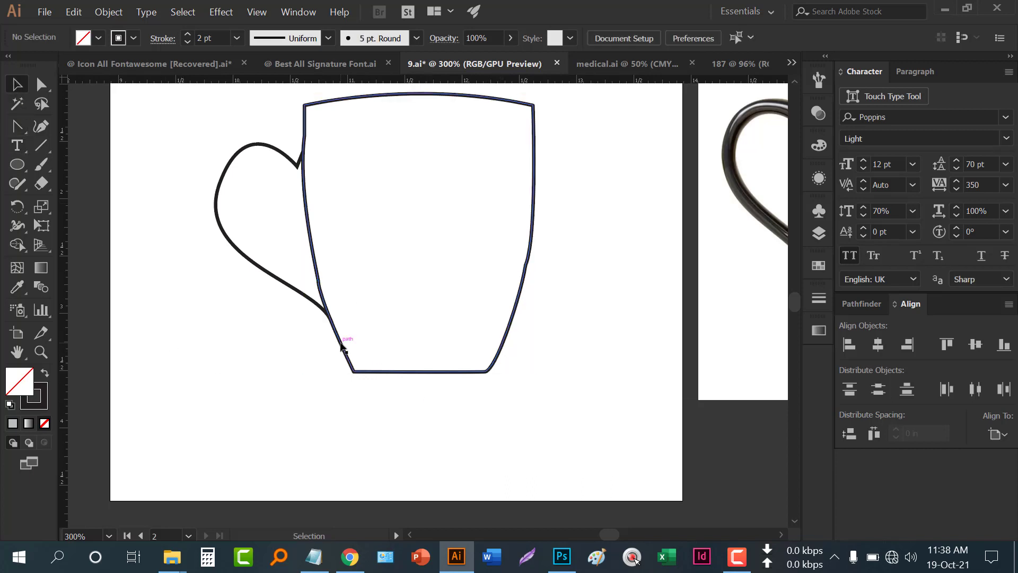
pyautogui.moveTo(342, 347); pyautogui.dragTo(575, 427)
pyautogui.hotkey('ctrl', 'z')
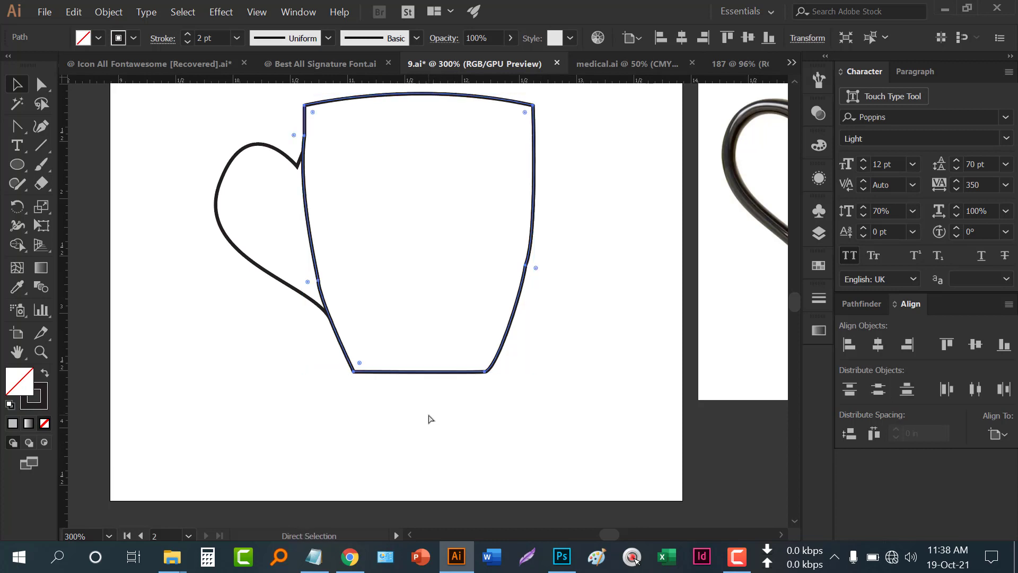
# Duplicate the mug body outline, placing the copy below and to the left of the original on the second artboard.
pyautogui.moveTo(325, 284); pyautogui.dragTo(134, 337)
pyautogui.scroll(-1, 571, 378)
pyautogui.moveTo(271, 355); pyautogui.dragTo(320, 371)
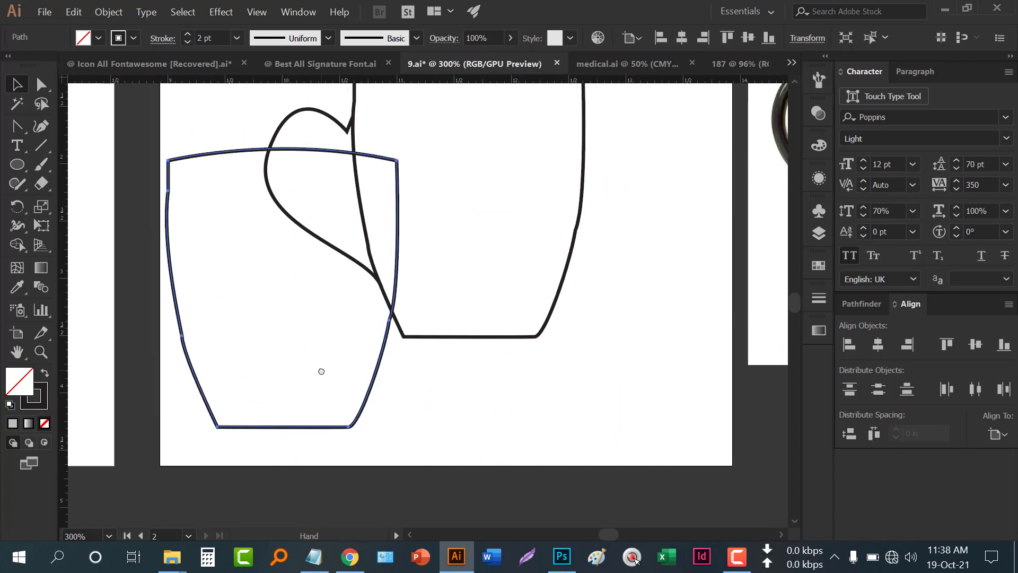
# Delete the copied body outline's rim and side anchor points so that only its straight base line is left.
pyautogui.click(40, 85)
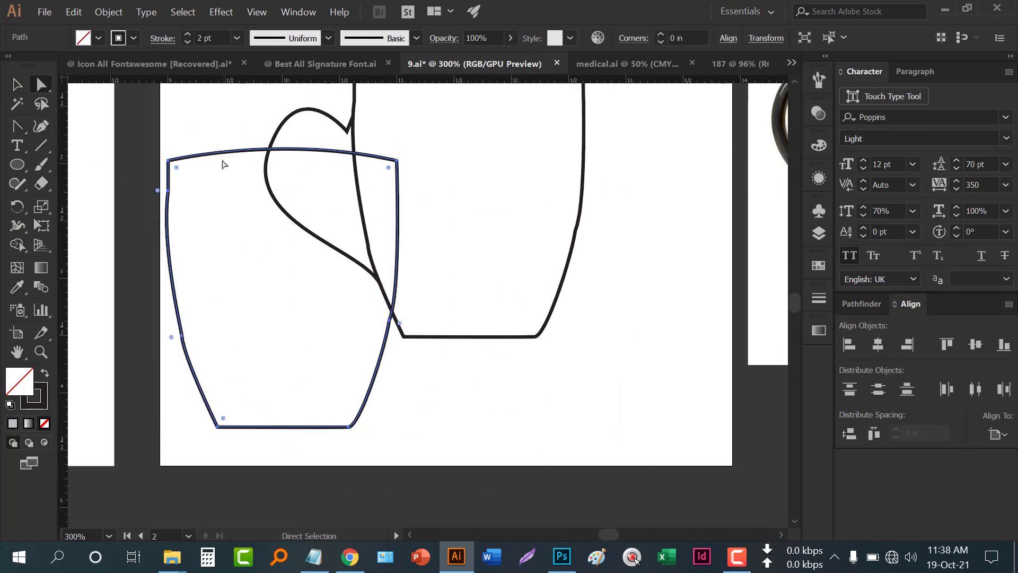
pyautogui.click(167, 160)
pyautogui.press('Delete')
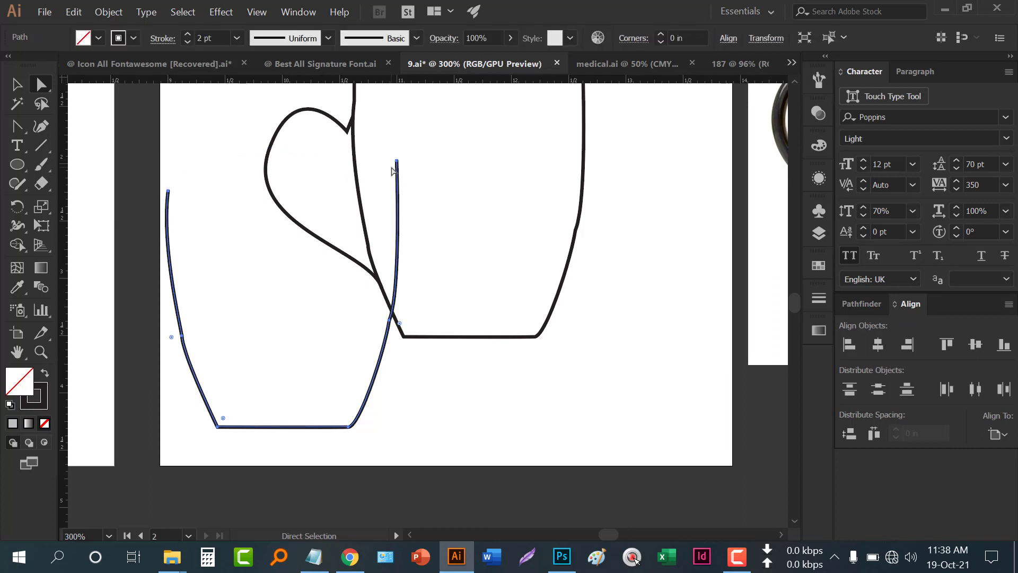
pyautogui.click(397, 160)
pyautogui.press('Delete')
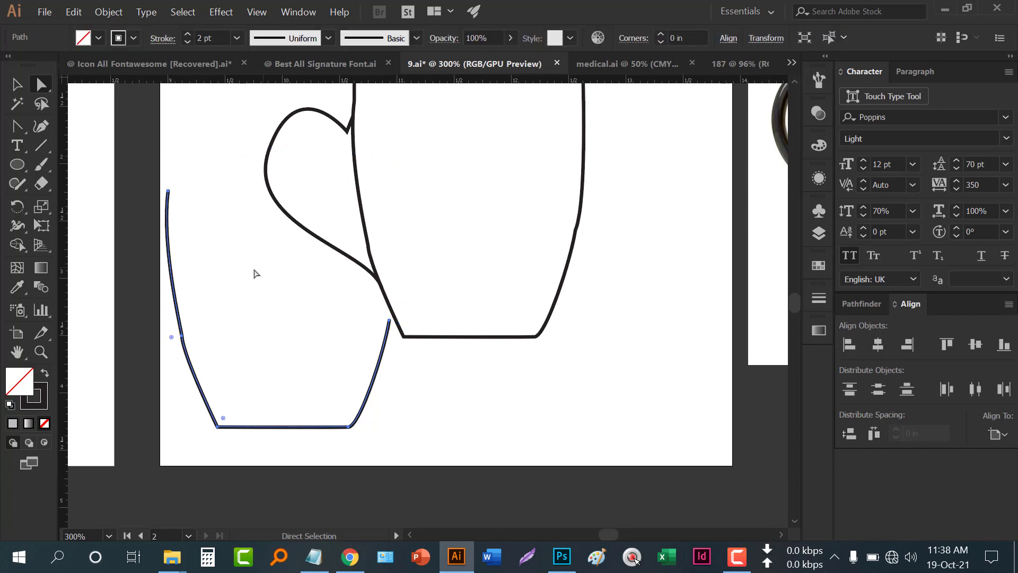
pyautogui.click(168, 191)
pyautogui.press('Delete')
pyautogui.click(182, 335)
pyautogui.press('Delete')
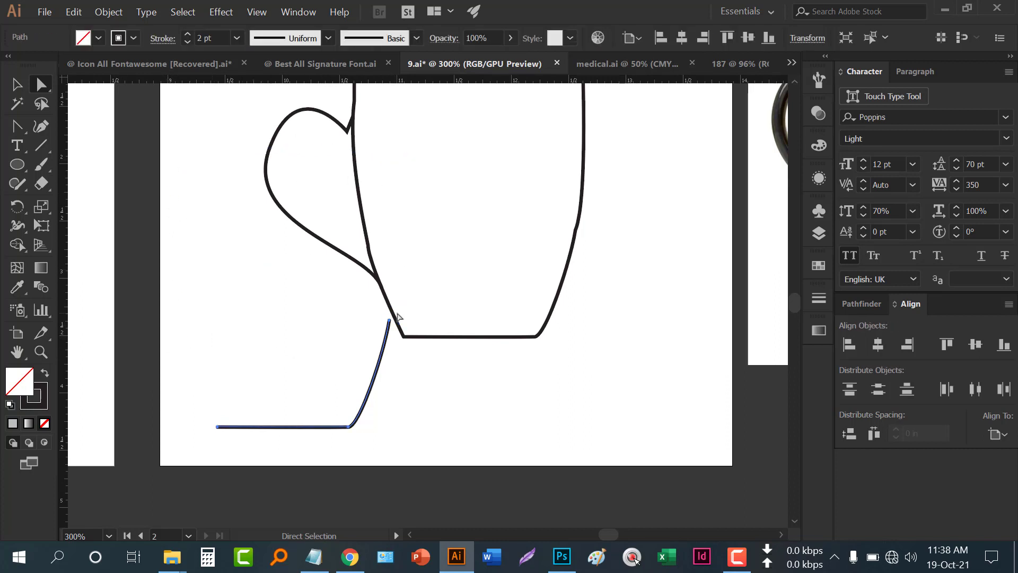
pyautogui.click(389, 321)
pyautogui.press('Delete')
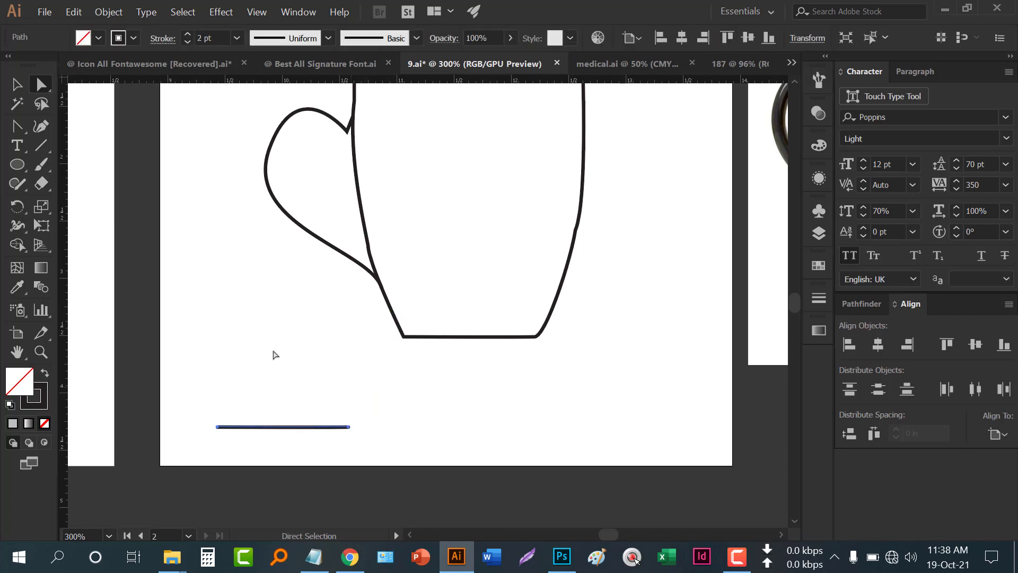
# Move the leftover base line onto the bottom edge of the mug body, aligned with its two lower corners.
pyautogui.click(16, 91)
pyautogui.click(233, 309)
pyautogui.moveTo(296, 426); pyautogui.dragTo(478, 337)
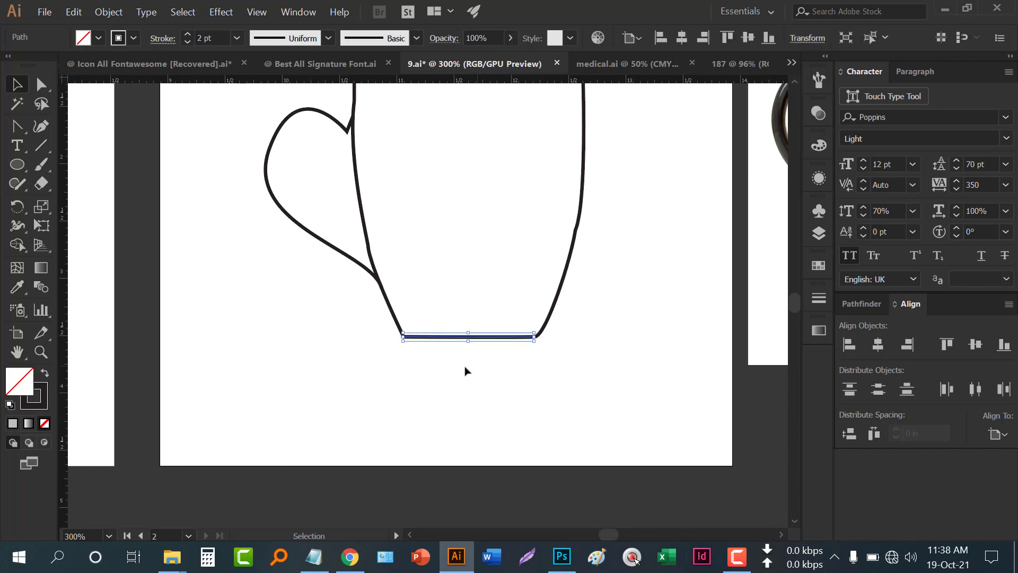
# Bend the middle of the copied base line downward with the Anchor Point tool to form a shallow curved mug bottom.
pyautogui.click(16, 129)
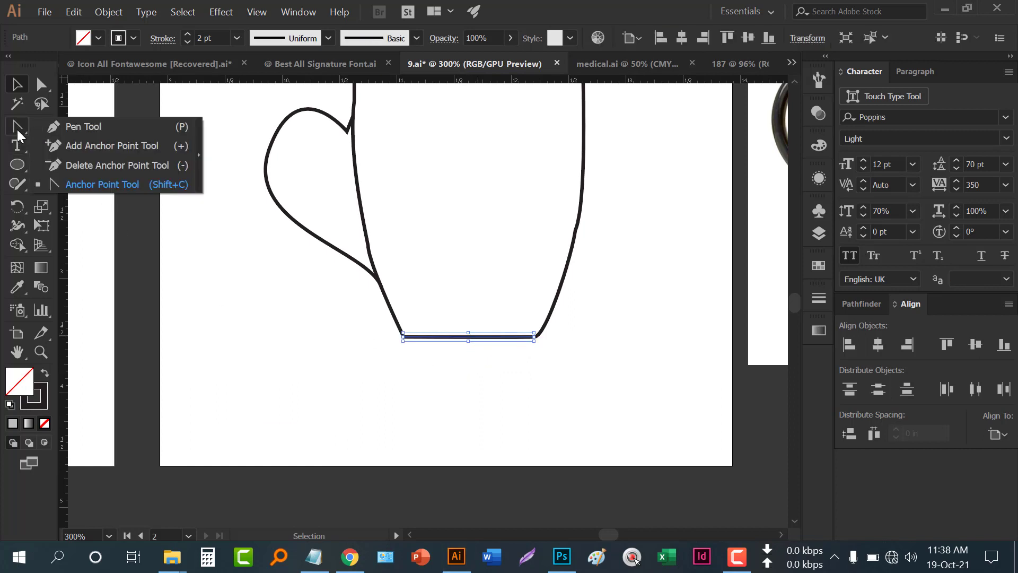
pyautogui.click(135, 182)
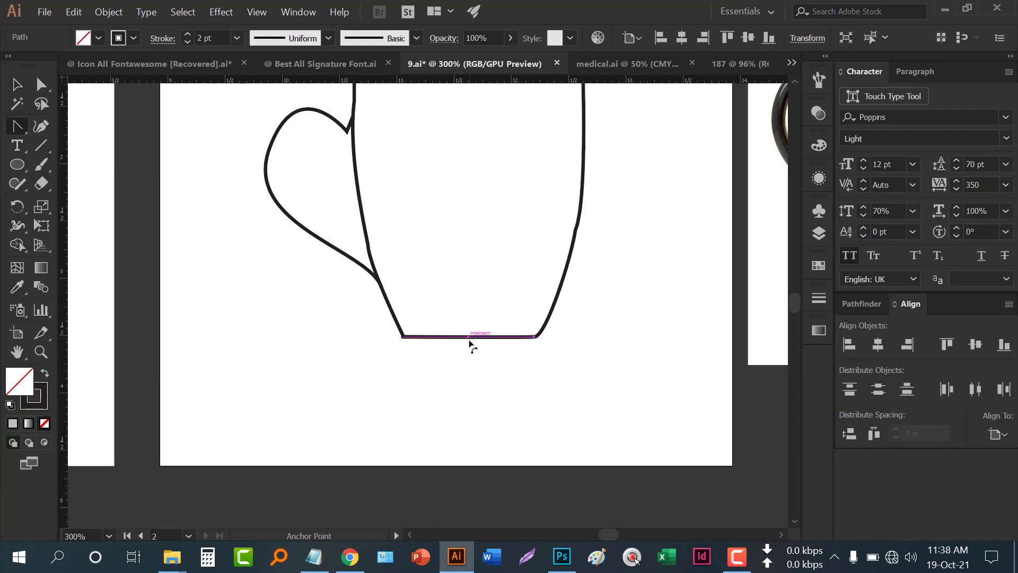
pyautogui.moveTo(469, 341); pyautogui.dragTo(468, 354)
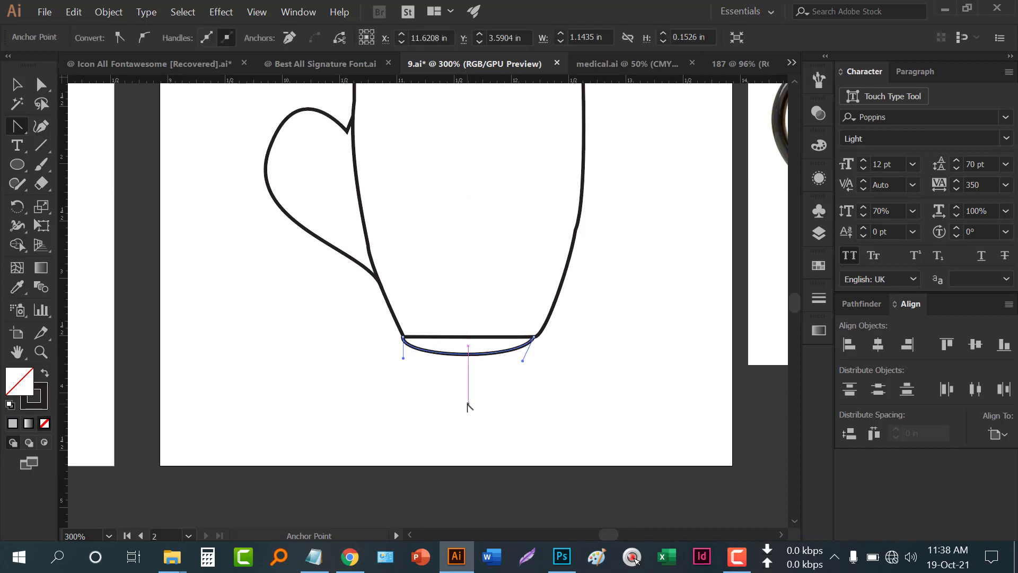
pyautogui.hotkey('ctrl', 'z')
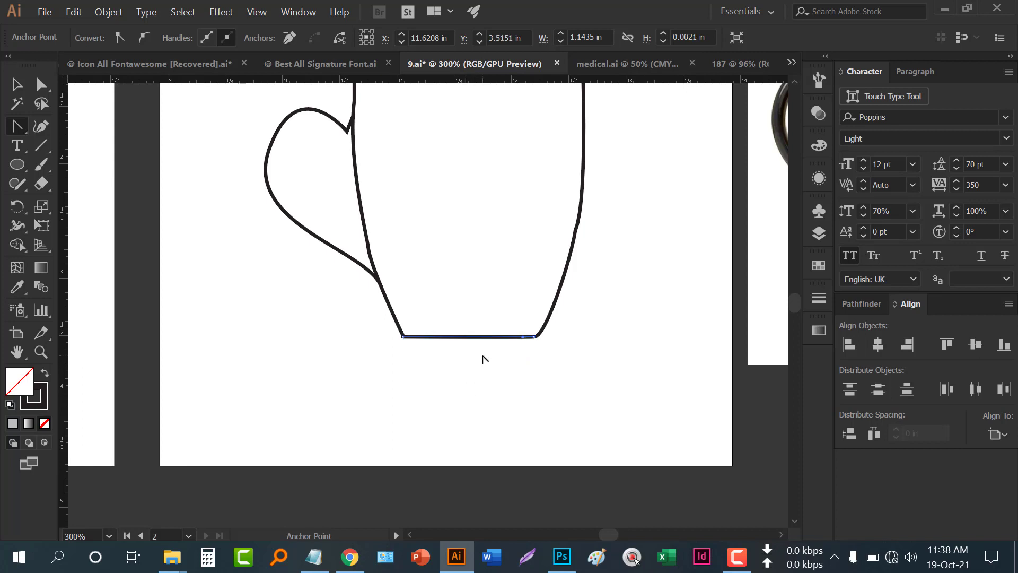
pyautogui.scroll(1, 482, 357)
pyautogui.moveTo(465, 334); pyautogui.dragTo(462, 357)
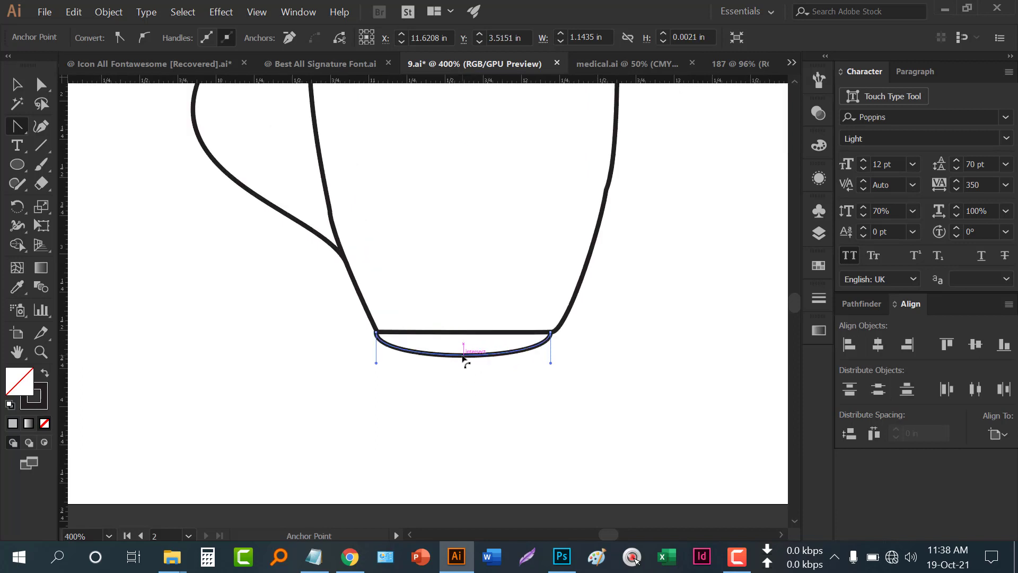
pyautogui.press('v')
pyautogui.click(462, 415)
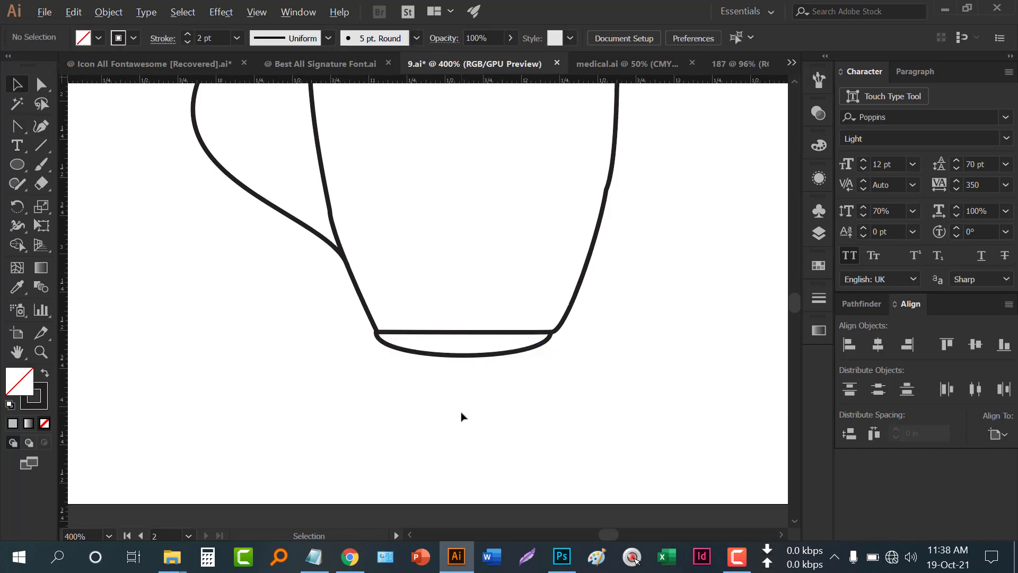
# Set the stroke weight of the mug body and its curved base line to 5 pt.
pyautogui.scroll(-3, 462, 416)
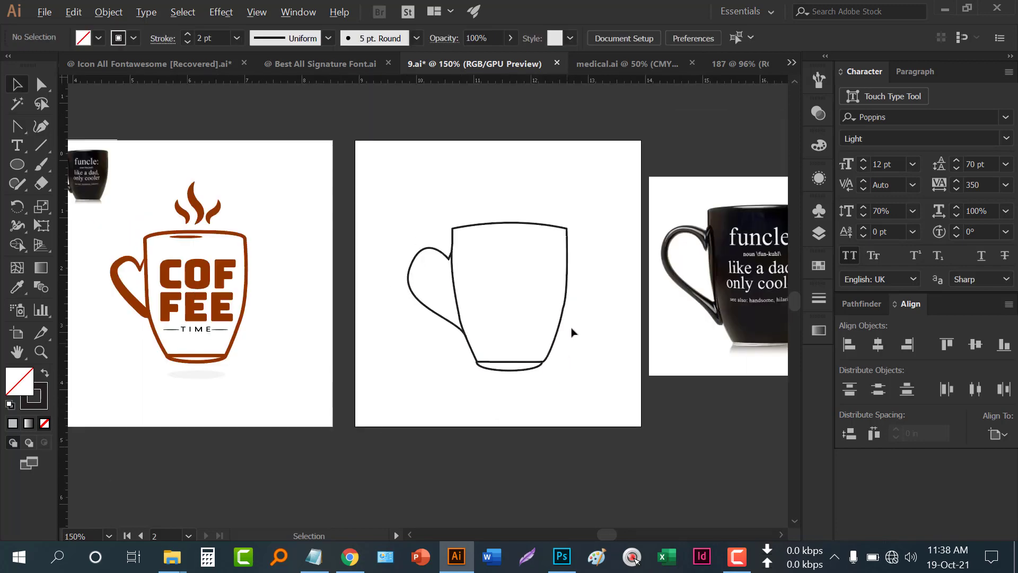
pyautogui.scroll(5, 572, 333)
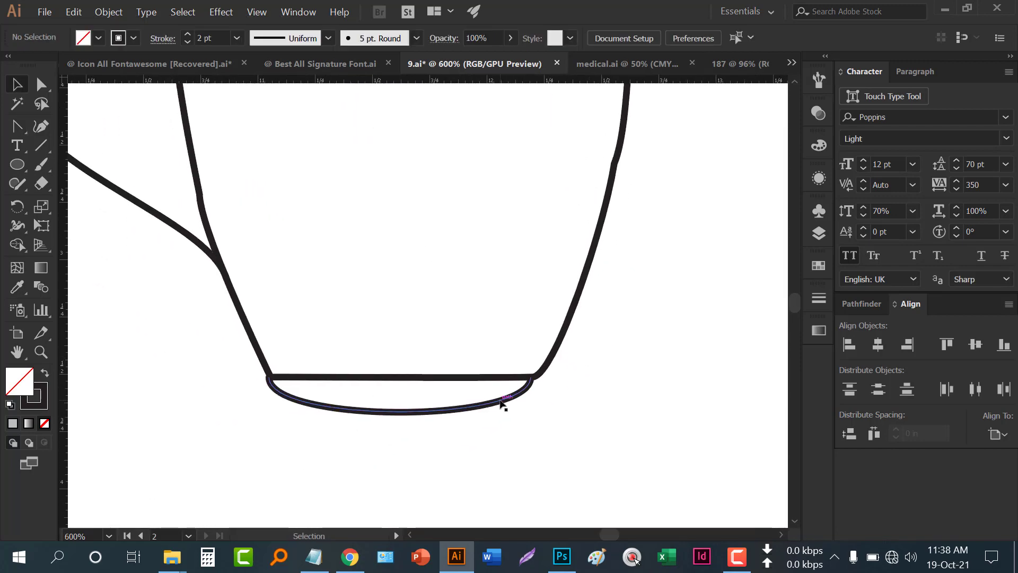
pyautogui.click(501, 404)
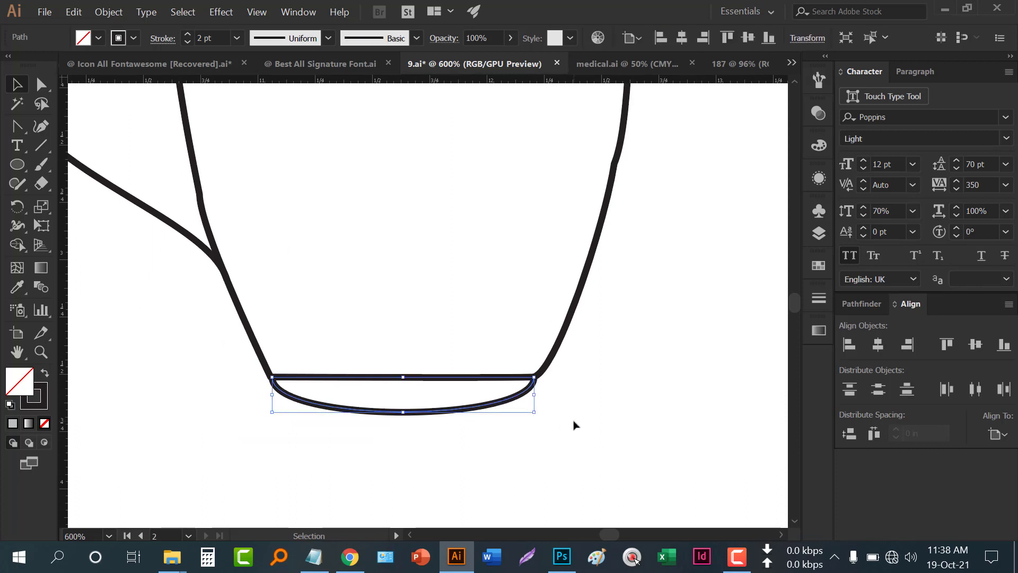
pyautogui.click(589, 406)
pyautogui.scroll(-5, 596, 401)
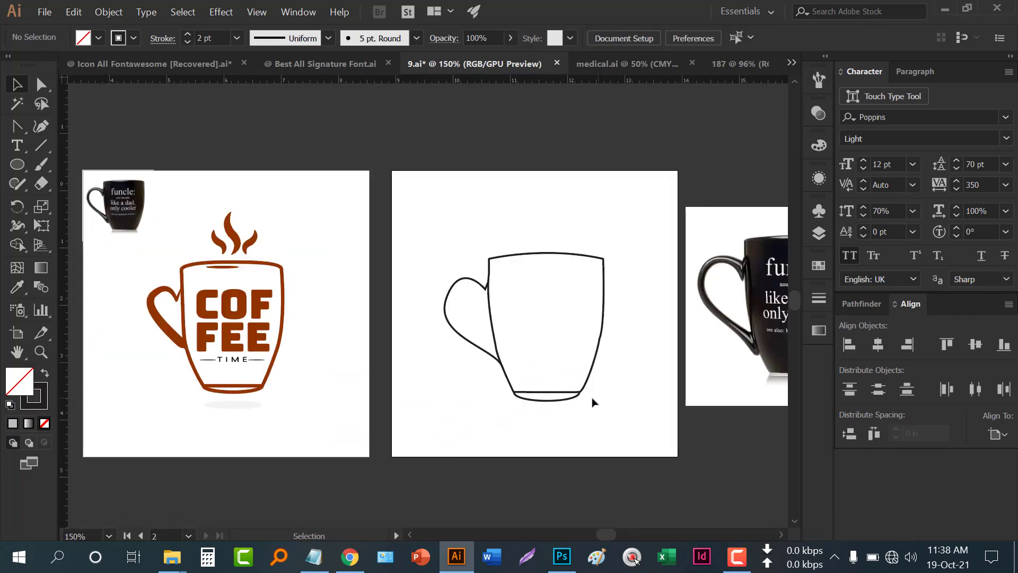
pyautogui.scroll(2, 414, 256)
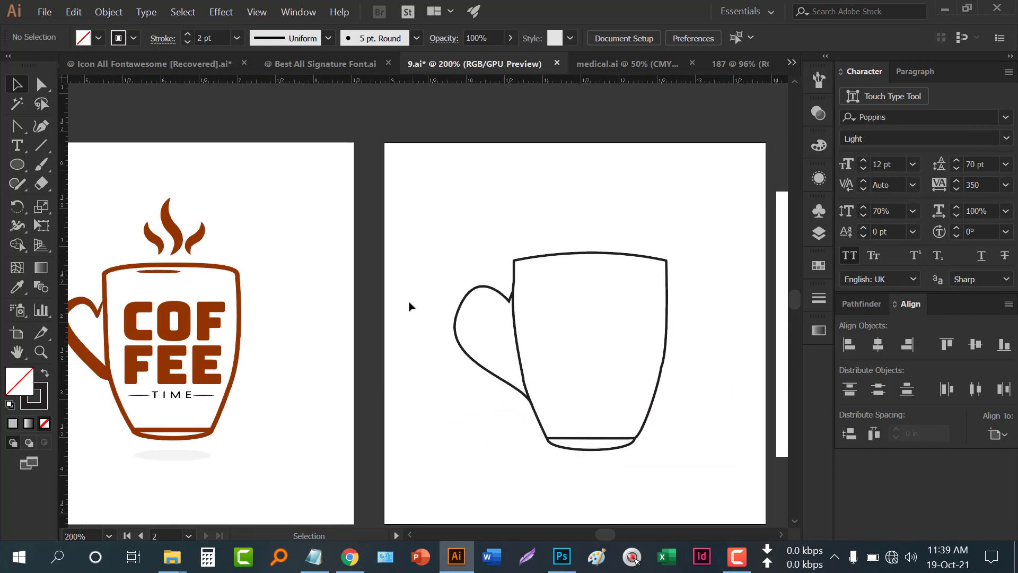
pyautogui.moveTo(601, 421); pyautogui.dragTo(636, 468)
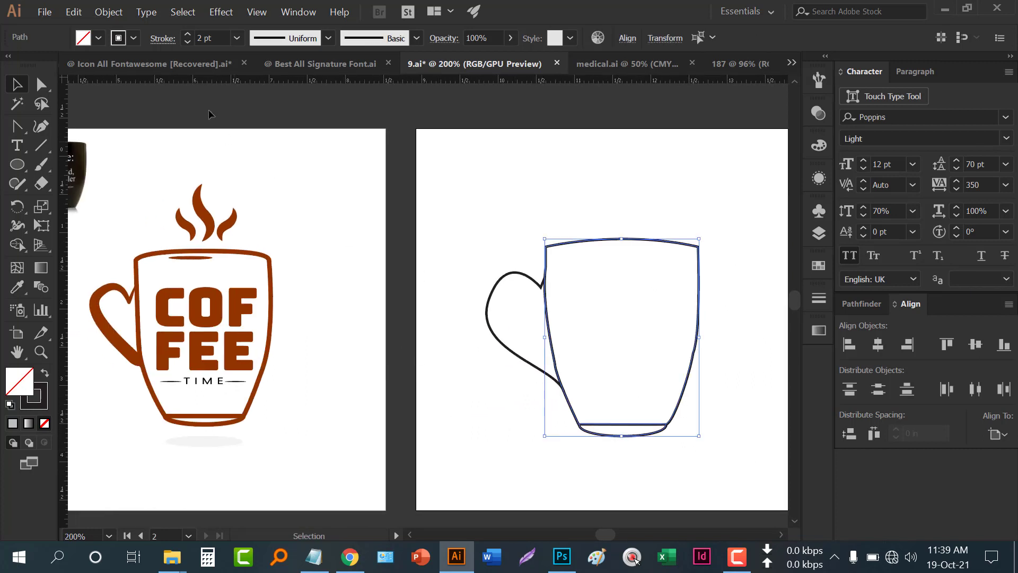
pyautogui.click(187, 34)
pyautogui.click(186, 34)
pyautogui.click(187, 34)
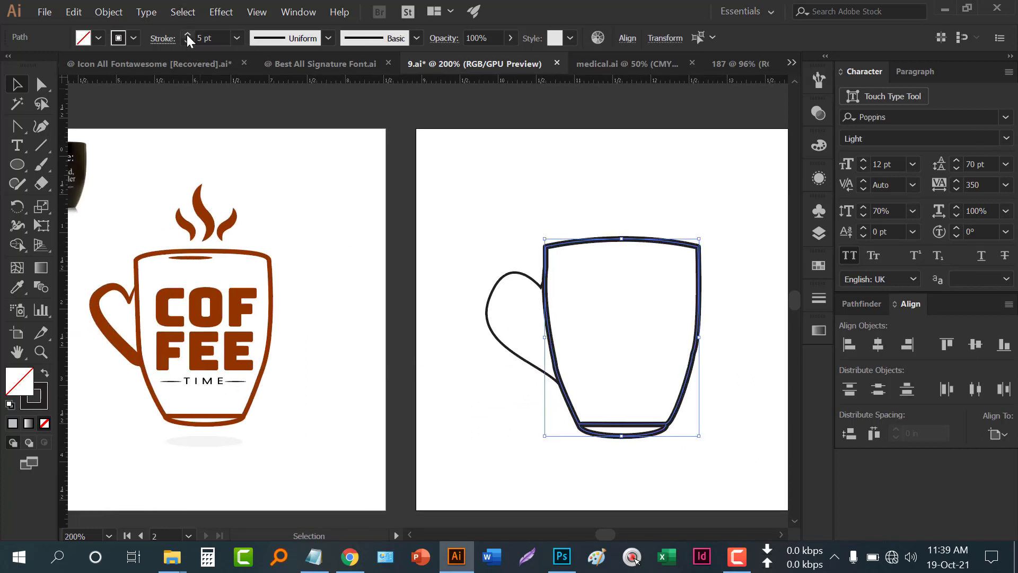
# Set the mug handle outline's stroke weight to 5 pt.
pyautogui.click(491, 325)
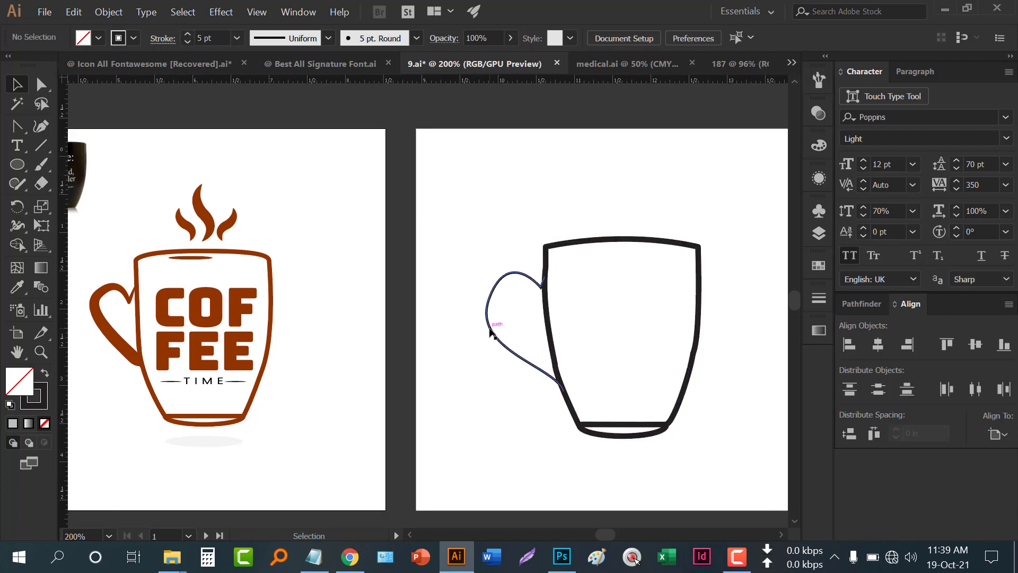
pyautogui.click(486, 318)
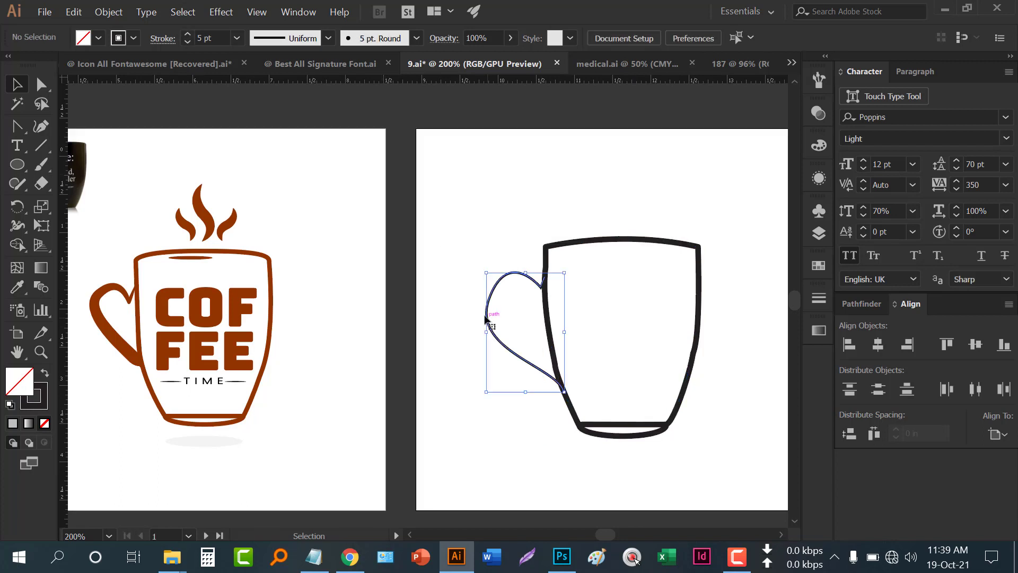
pyautogui.click(187, 34)
pyautogui.click(186, 34)
pyautogui.click(186, 34)
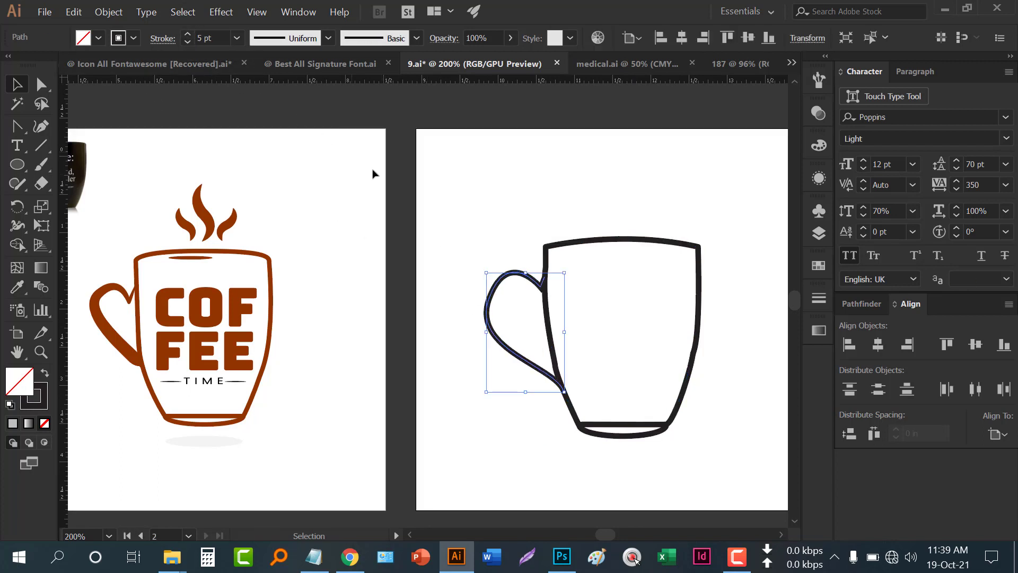
pyautogui.click(412, 311)
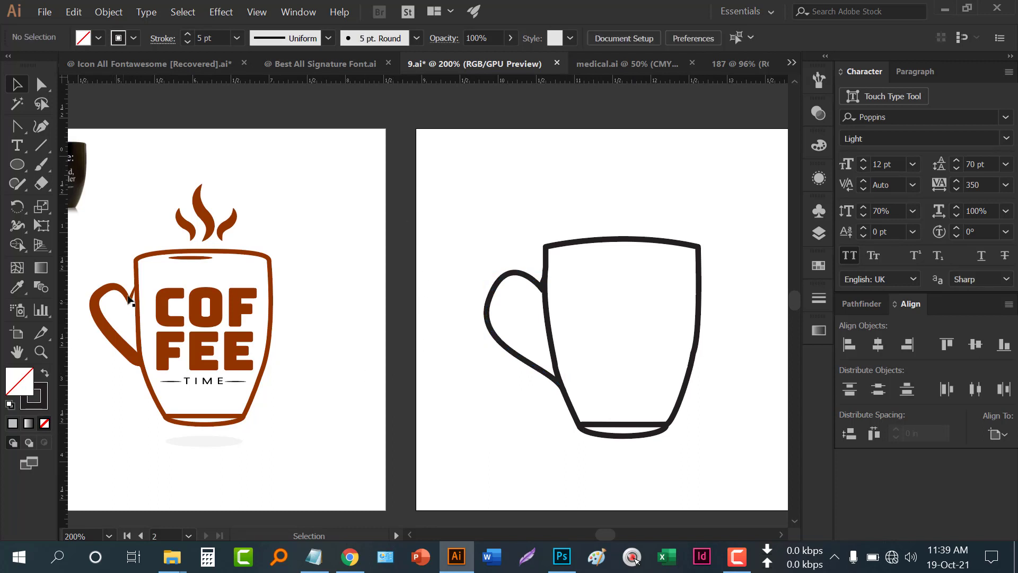
# Thicken the lower part of the mug handle's stroke to about 0.33 in with the Width tool.
pyautogui.click(518, 361)
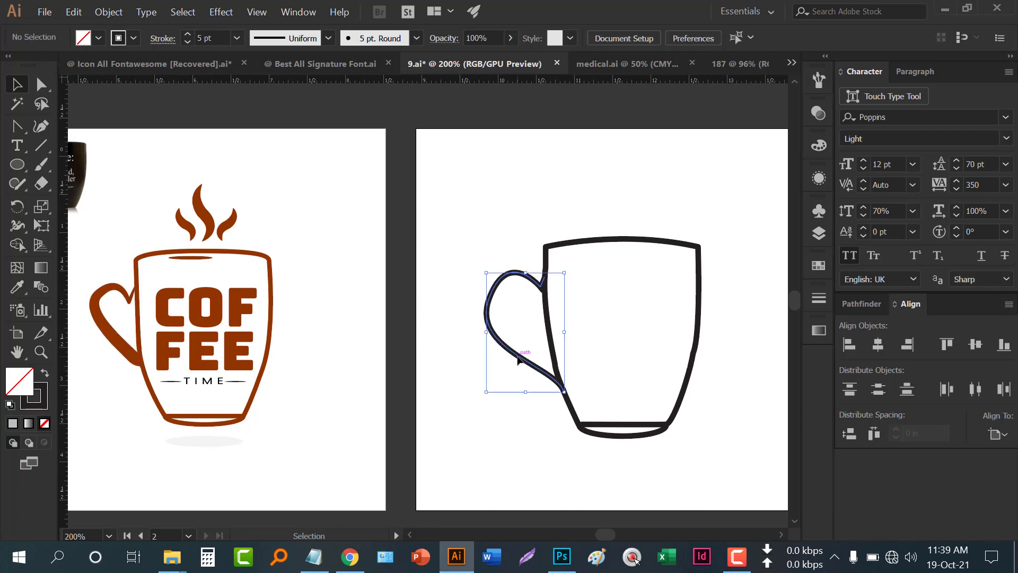
pyautogui.rightClick(17, 131)
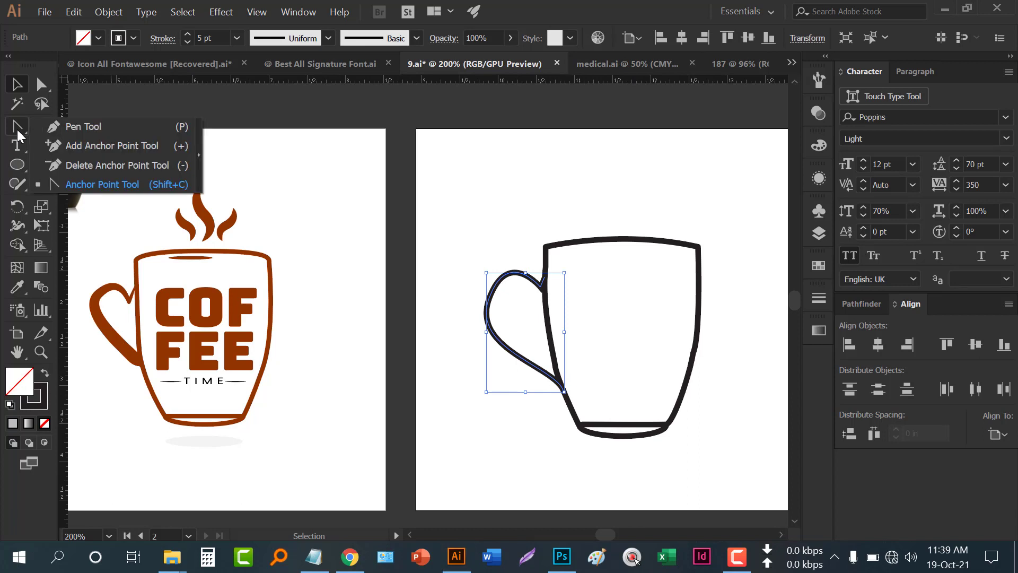
pyautogui.click(19, 227)
pyautogui.rightClick(18, 227)
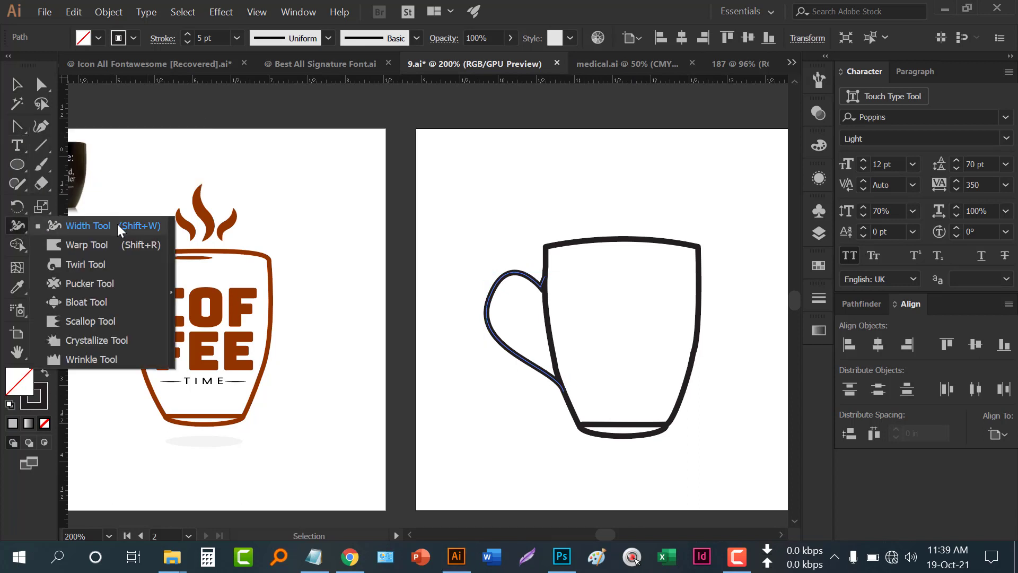
pyautogui.click(118, 225)
pyautogui.scroll(1, 575, 401)
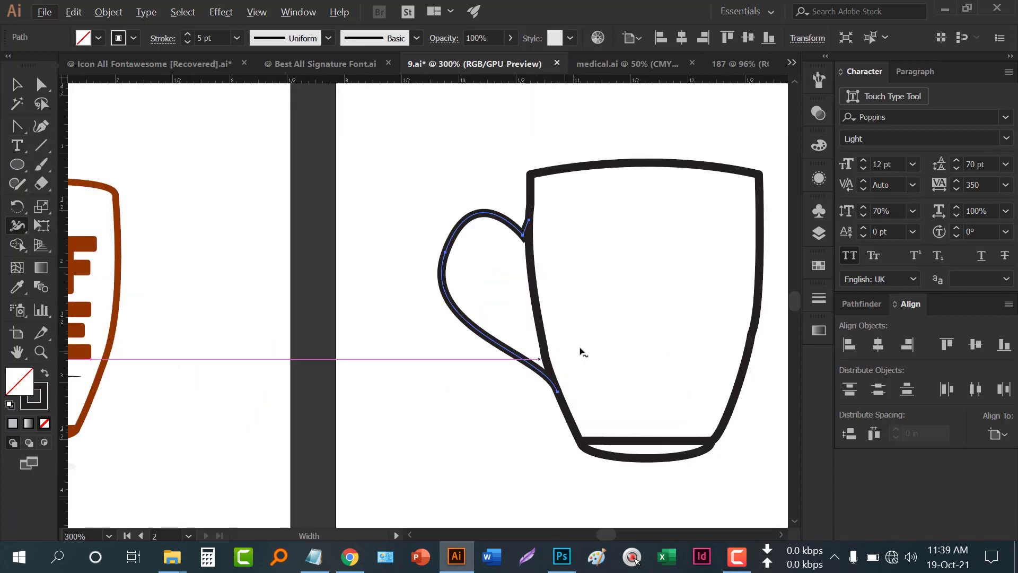
pyautogui.hscroll(-5, 581, 350)
pyautogui.scroll(-1, 568, 366)
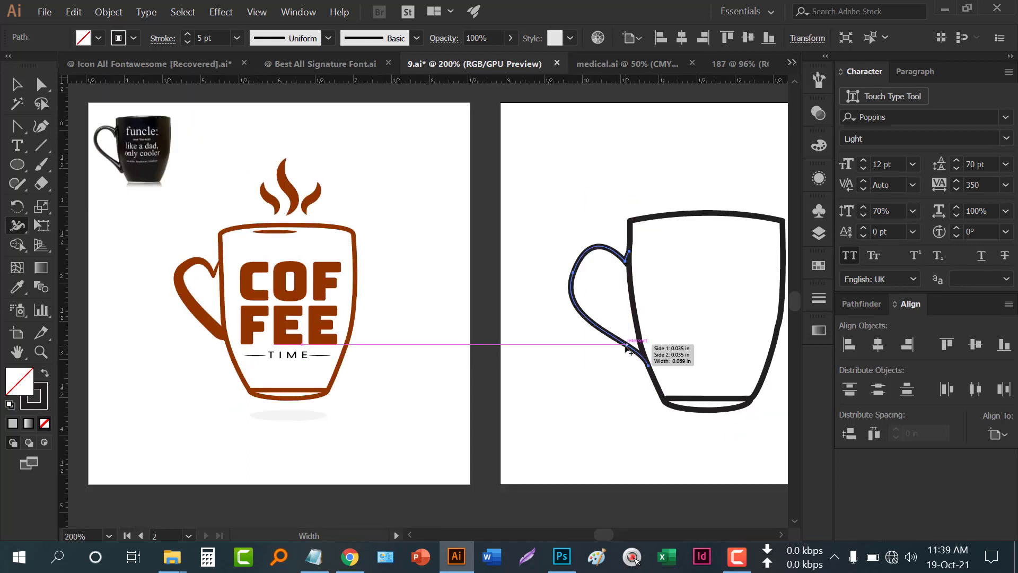
pyautogui.moveTo(619, 350); pyautogui.dragTo(615, 344)
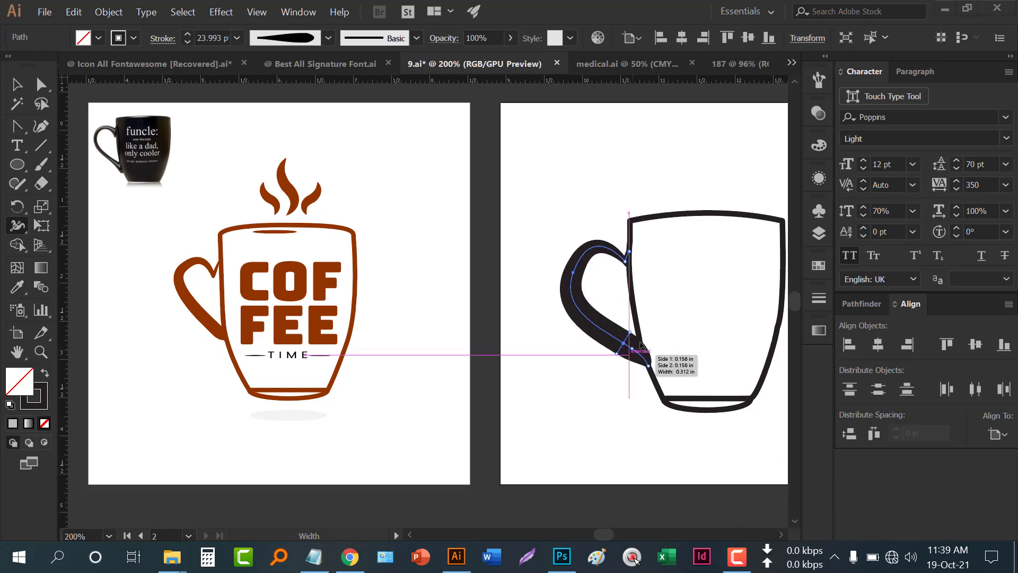
# Refine the handle's variable stroke by adding a width point on its upper curve and widening its lower part to about 25.8 pt.
pyautogui.scroll(2, 599, 344)
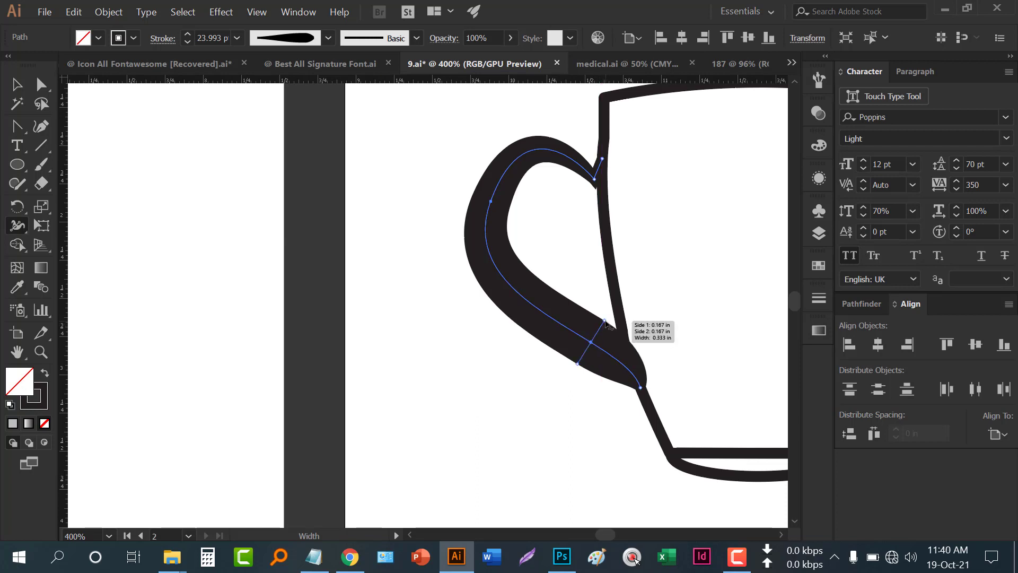
pyautogui.moveTo(605, 322); pyautogui.dragTo(597, 334)
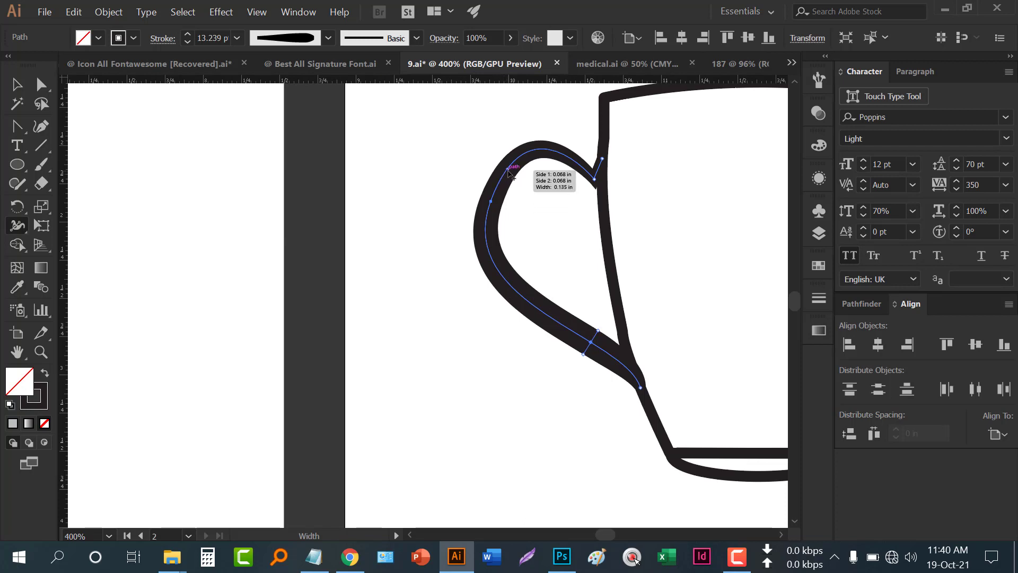
pyautogui.moveTo(512, 175); pyautogui.dragTo(520, 180)
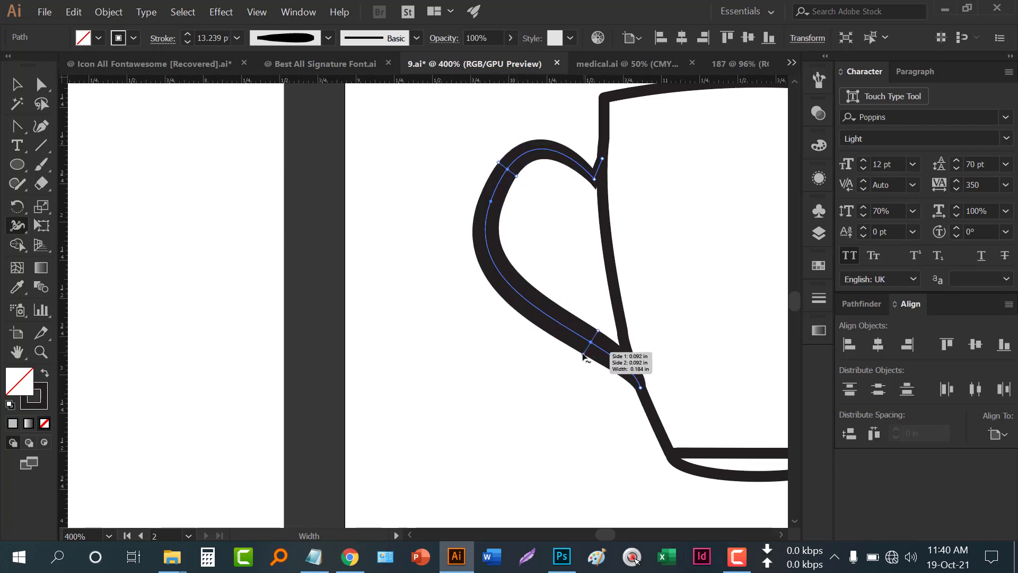
pyautogui.moveTo(583, 354)
pyautogui.mouseDown()
pyautogui.moveTo(575, 365)
pyautogui.moveTo(587, 339)
pyautogui.mouseUp()
pyautogui.press('v')
pyautogui.click(547, 426)
pyautogui.click(512, 424)
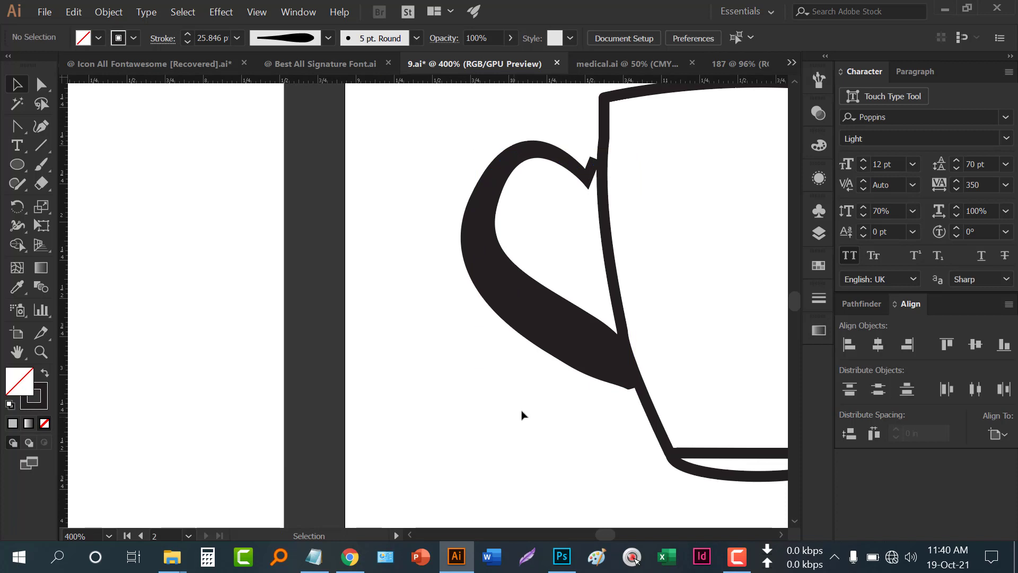
# Apply a round cap to the mug handle's stroke.
pyautogui.hscroll(3, 609, 345)
pyautogui.scroll(1, 609, 345)
pyautogui.click(470, 212)
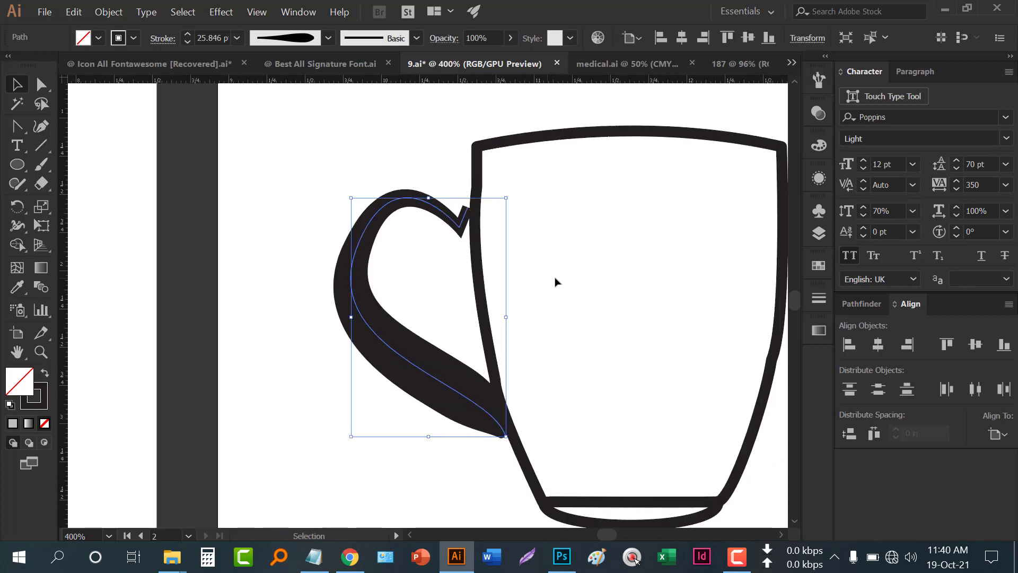
pyautogui.hscroll(2, 475, 237)
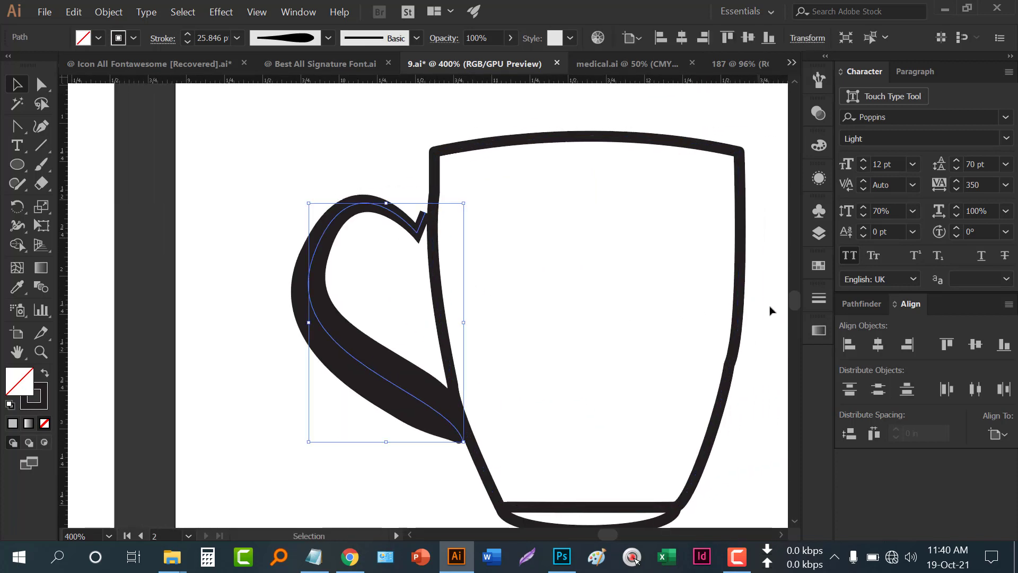
pyautogui.click(814, 301)
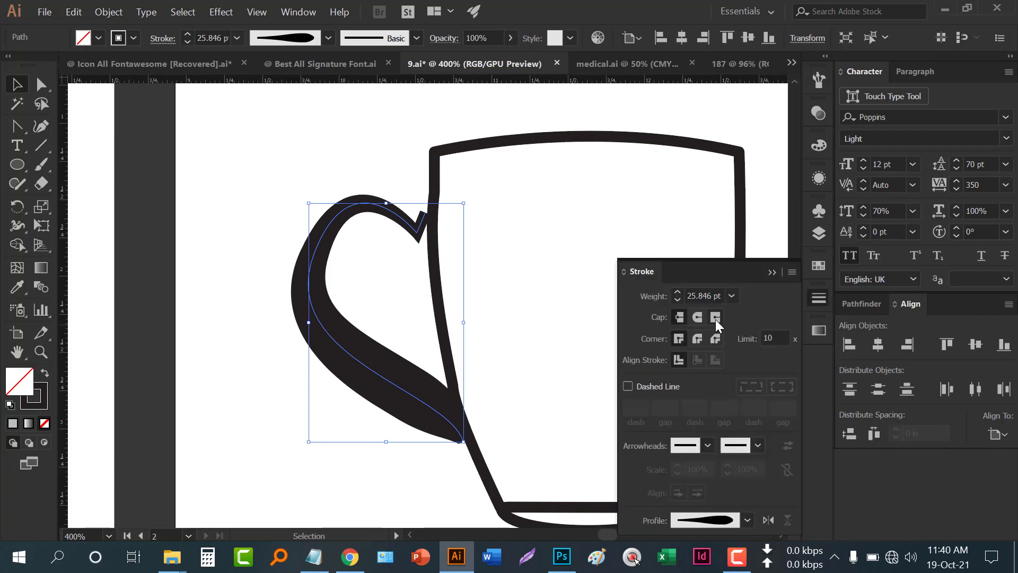
pyautogui.click(698, 319)
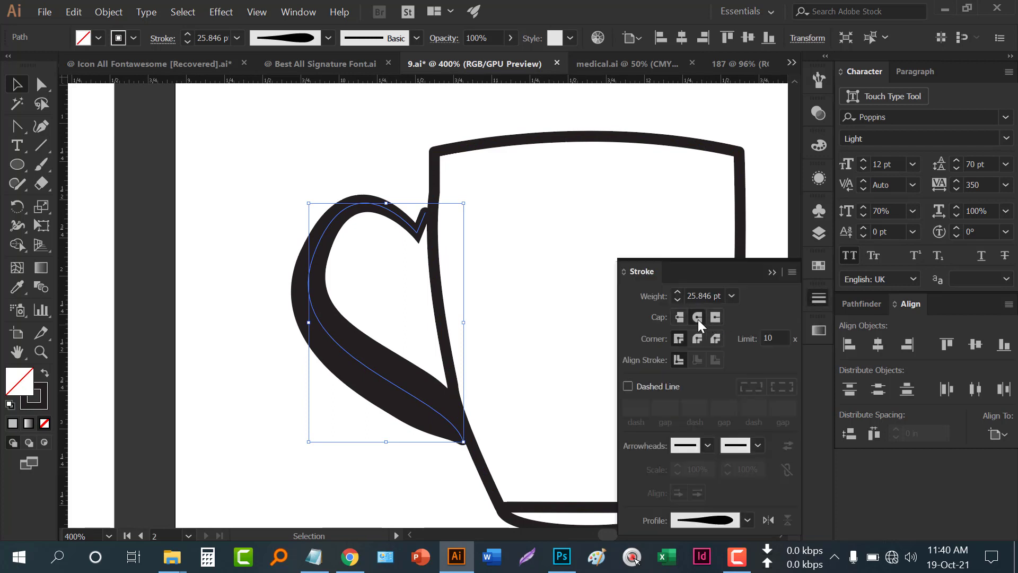
pyautogui.click(772, 271)
pyautogui.click(534, 280)
# Move the handle's upper end anchor point up onto the adjacent side edge of the mug body.
pyautogui.click(413, 234)
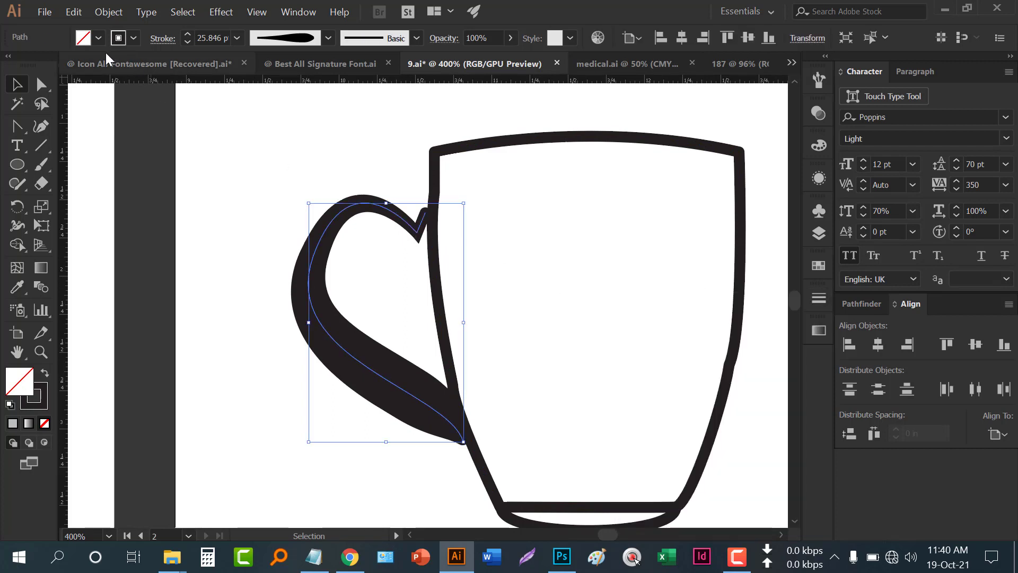
pyautogui.click(41, 85)
pyautogui.moveTo(427, 211); pyautogui.dragTo(434, 186)
pyautogui.click(518, 288)
# Try to shift the handle's lower end anchor point further onto the mug body's edge.
pyautogui.scroll(-1, 439, 411)
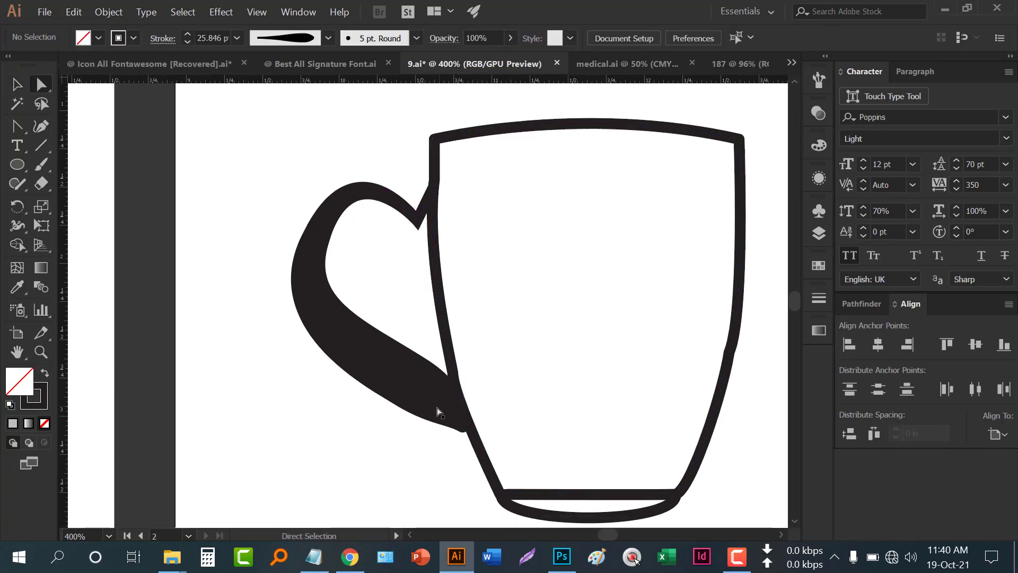
pyautogui.moveTo(463, 429); pyautogui.dragTo(472, 432)
pyautogui.click(413, 464)
pyautogui.hotkey('ctrl', 'z')
pyautogui.click(379, 461)
# Reduce the mug handle's stroke weight to 15 pt.
pyautogui.scroll(-1, 353, 439)
pyautogui.scroll(-2, 353, 445)
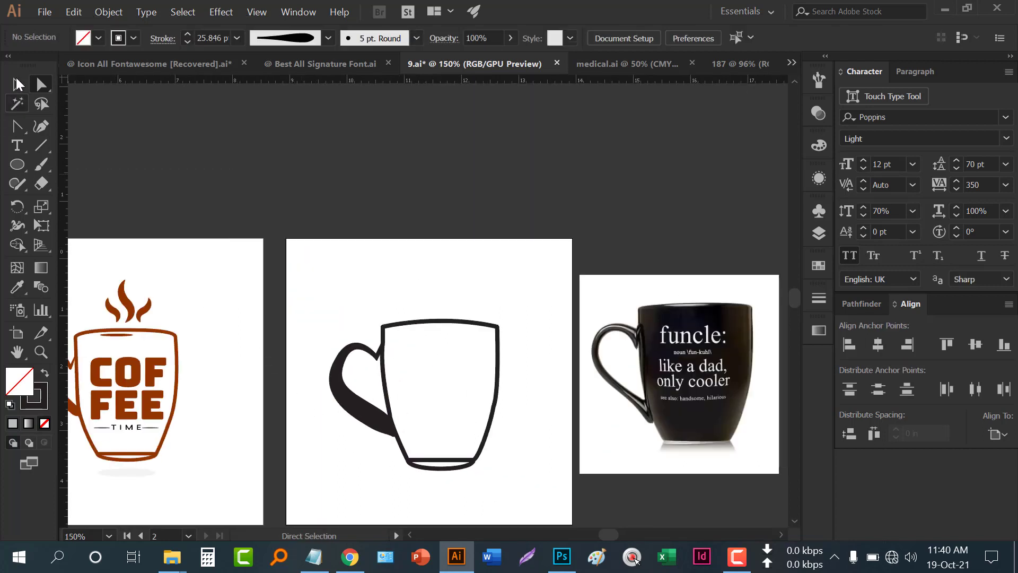
pyautogui.click(17, 83)
pyautogui.scroll(-4, 254, 339)
pyautogui.press('space')
pyautogui.moveTo(340, 398); pyautogui.dragTo(483, 340)
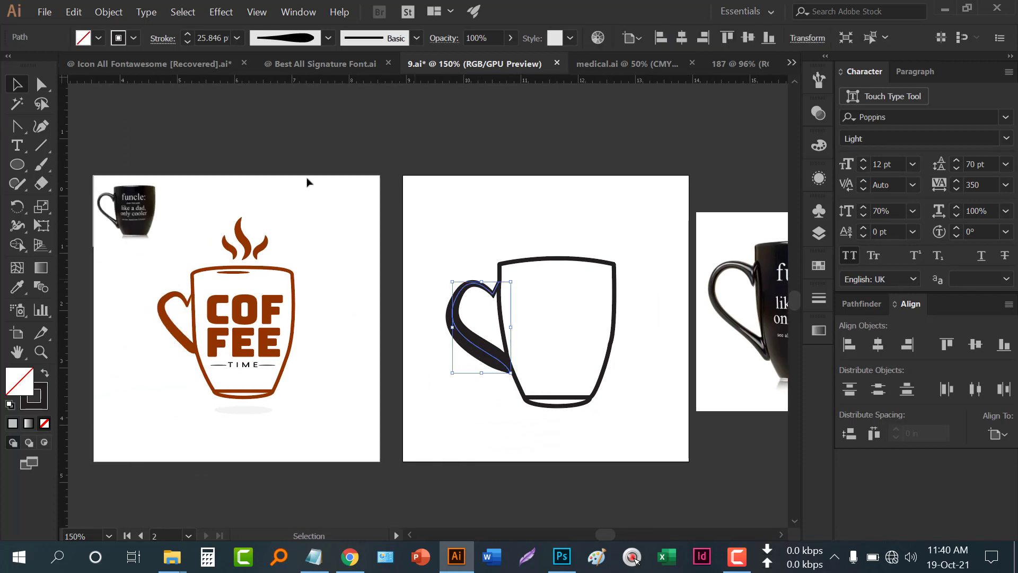
pyautogui.click(187, 41)
pyautogui.click(187, 41)
pyautogui.click(188, 41)
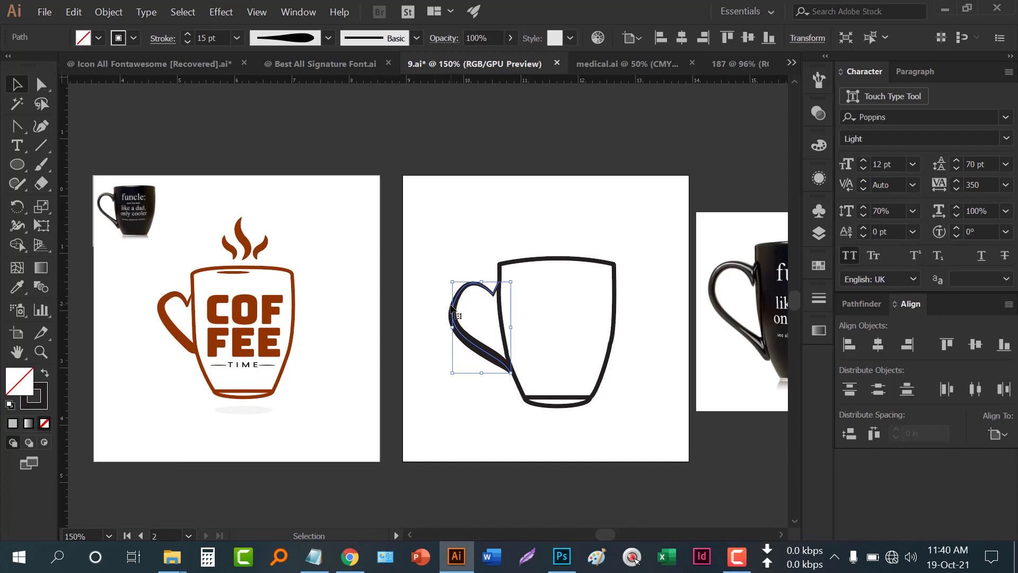
# Try to scale the mug handle down toward the mug body.
pyautogui.moveTo(452, 282); pyautogui.dragTo(470, 289)
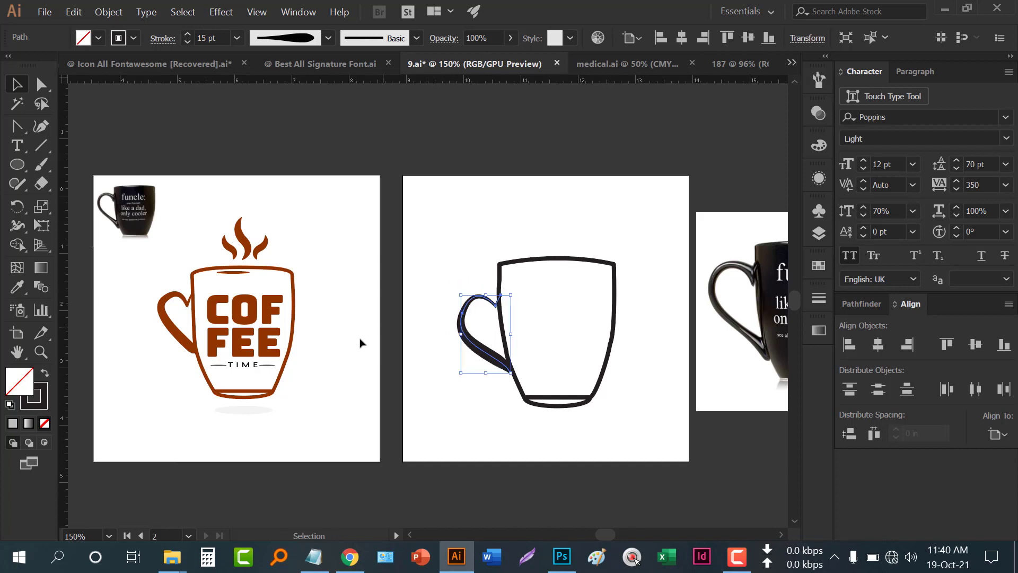
pyautogui.click(362, 340)
pyautogui.hotkey('ctrl', 'z')
pyautogui.click(432, 402)
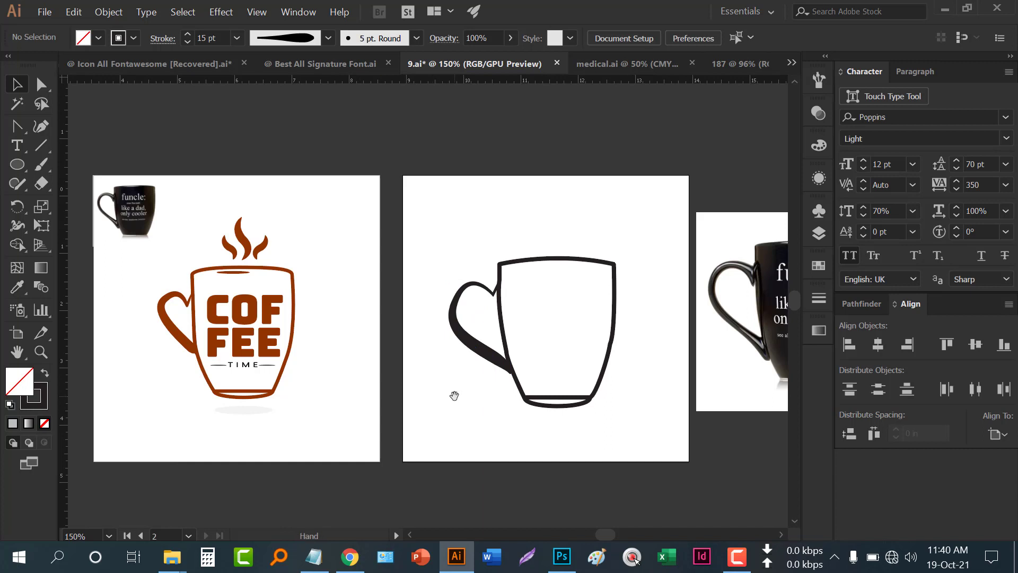
# Draw a thin, flat ellipse just under the mug's rim and give it a solid black fill without a stroke.
pyautogui.moveTo(466, 394); pyautogui.dragTo(447, 381)
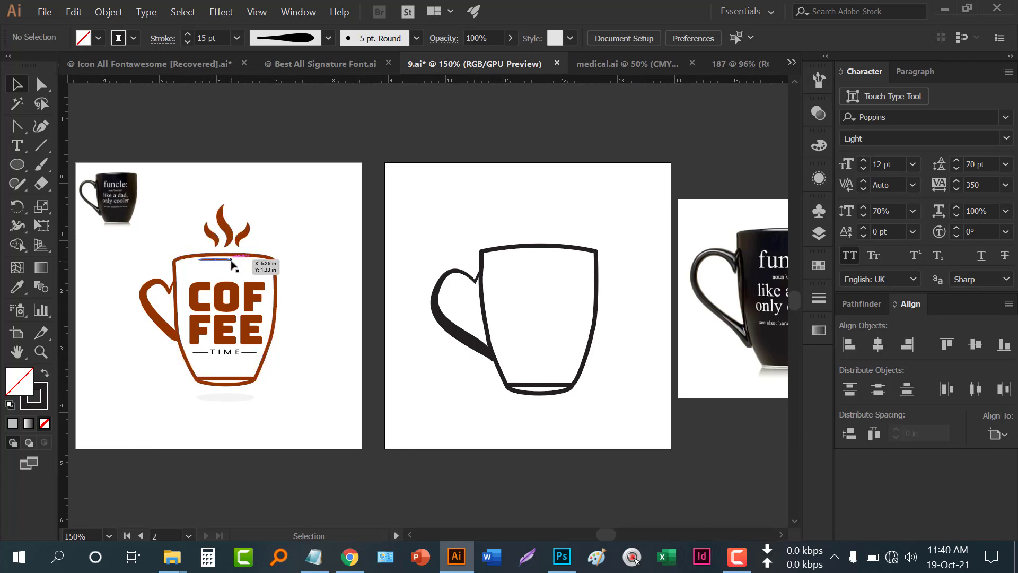
pyautogui.scroll(1, 577, 256)
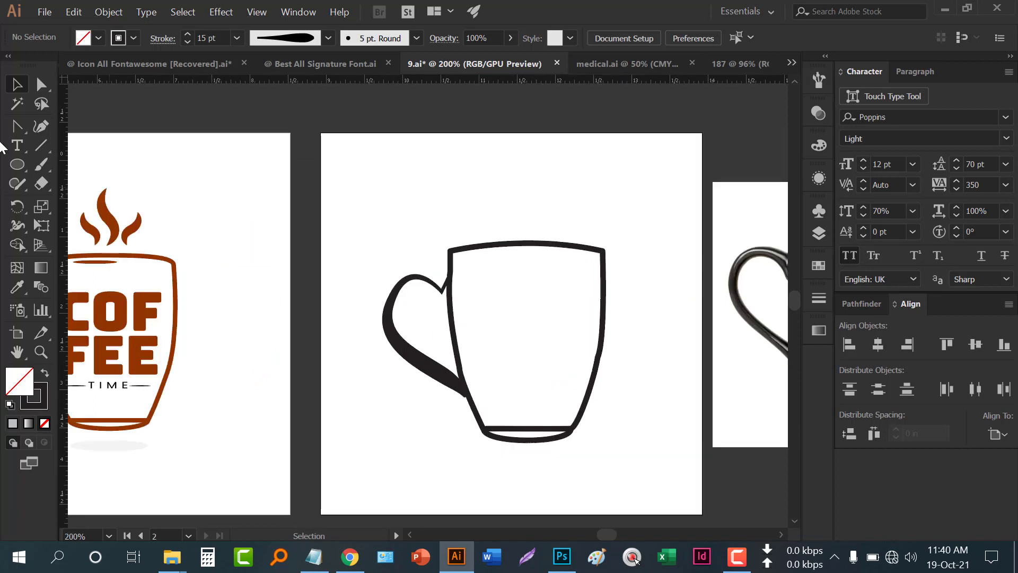
pyautogui.click(17, 164)
pyautogui.scroll(1, 511, 259)
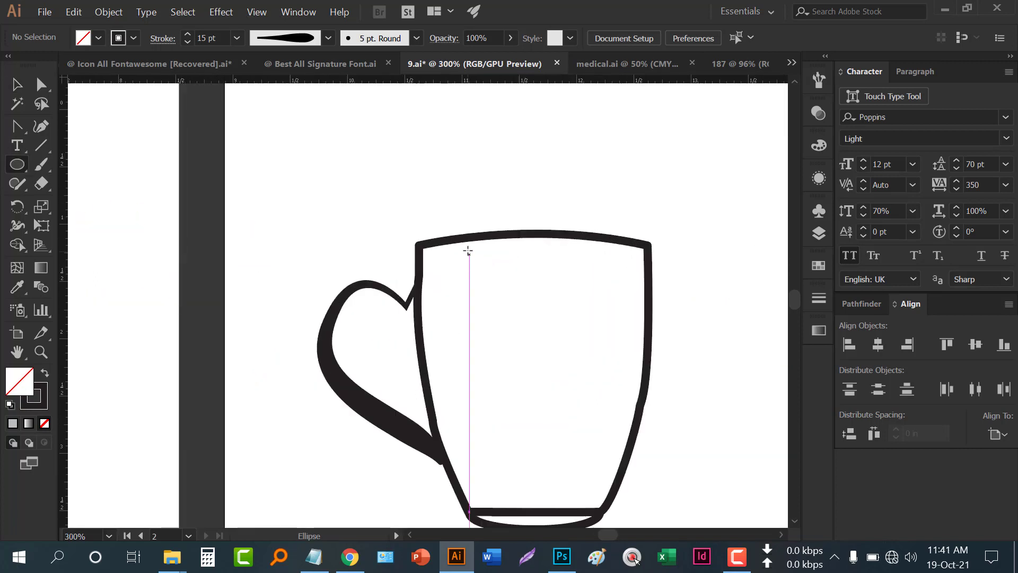
pyautogui.moveTo(468, 248)
pyautogui.mouseDown()
pyautogui.moveTo(540, 255)
pyautogui.moveTo(529, 254)
pyautogui.mouseUp()
pyautogui.click(45, 375)
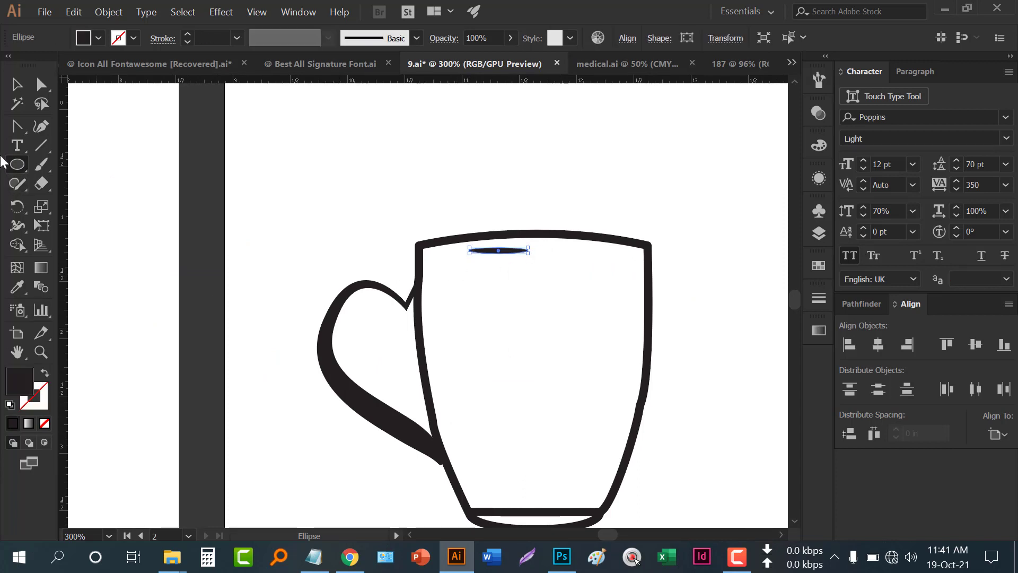
# Rotate the ellipse under the rim slightly so that it follows the curve of the mug's top edge.
pyautogui.click(17, 85)
pyautogui.click(538, 168)
pyautogui.scroll(1, 556, 204)
pyautogui.moveTo(492, 272); pyautogui.dragTo(514, 260)
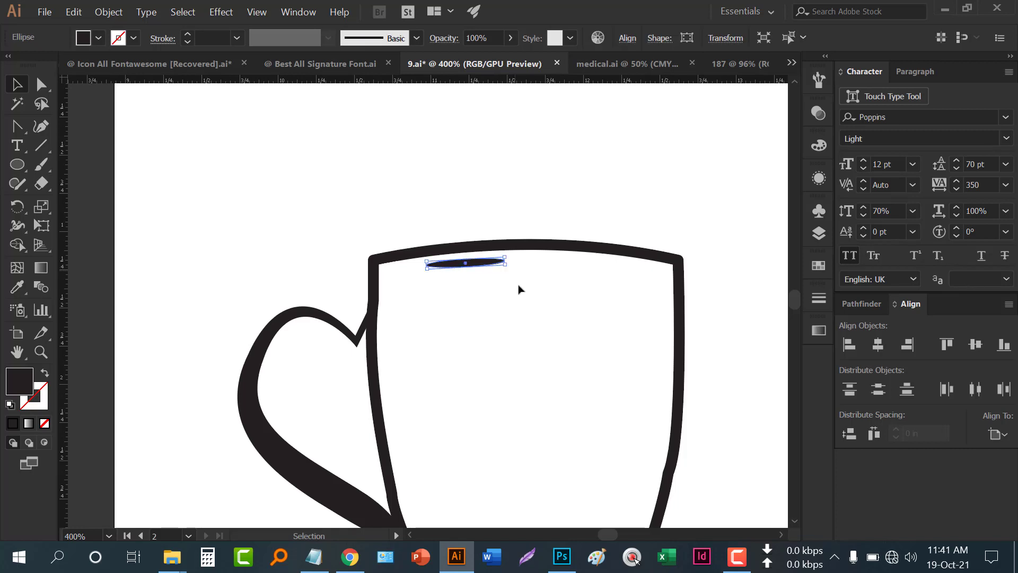
pyautogui.click(545, 307)
pyautogui.scroll(-2, 545, 307)
pyautogui.scroll(-1, 545, 307)
pyautogui.moveTo(496, 323); pyautogui.dragTo(574, 301)
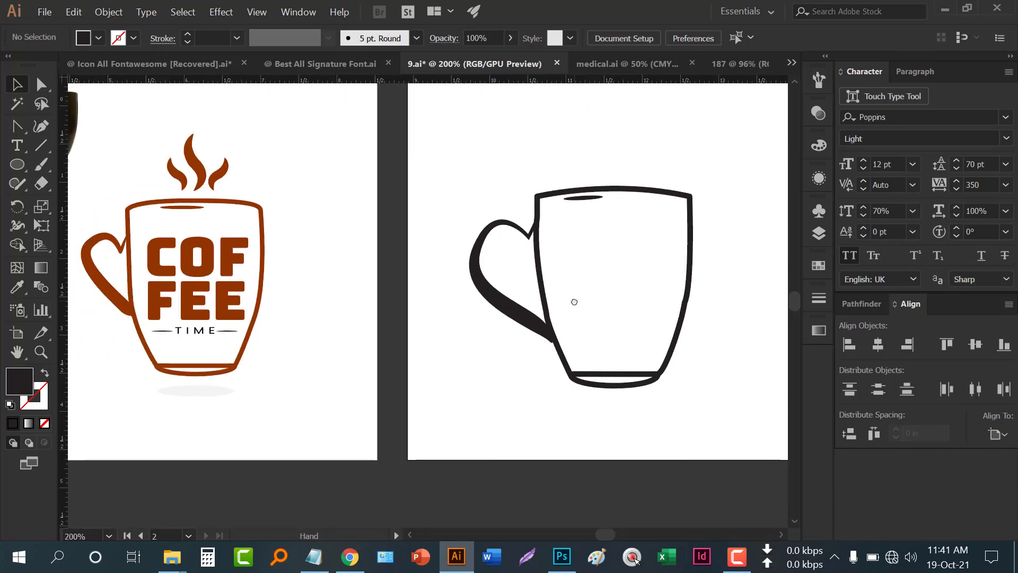
# Add the text "COF" and "FEE" on two lines in the empty area above the mug handle.
pyautogui.click(15, 146)
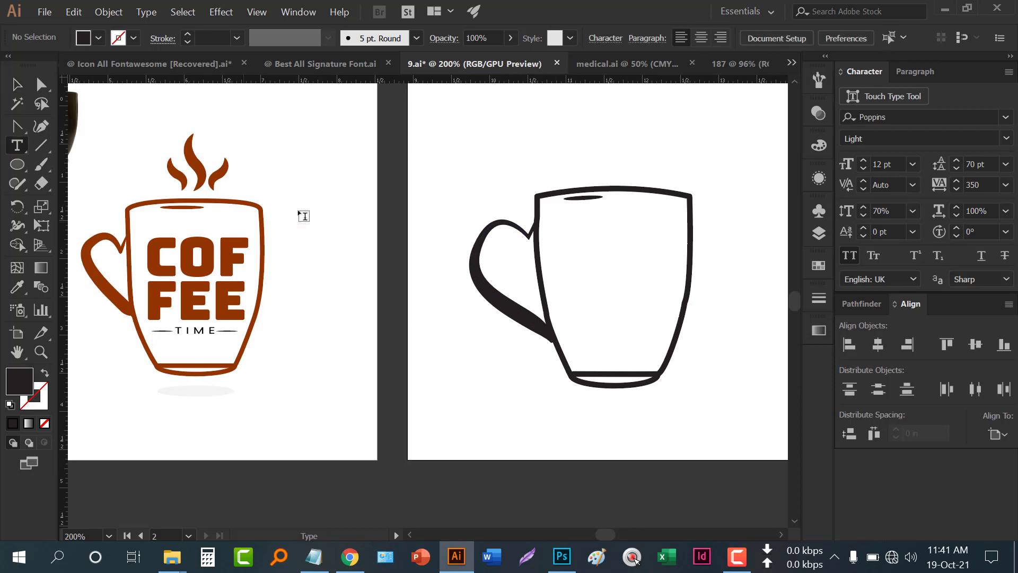
pyautogui.click(445, 155)
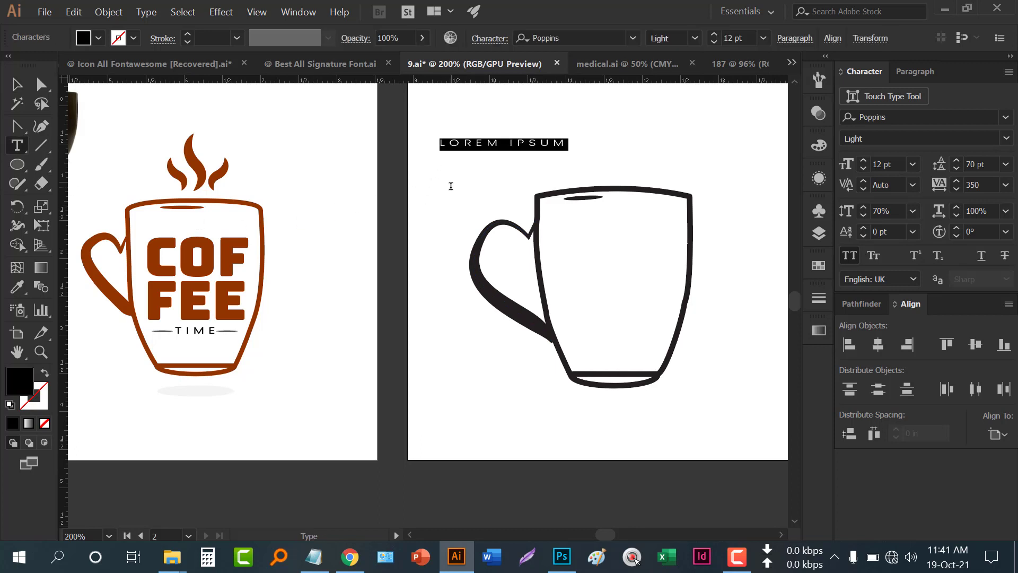
pyautogui.write('COF')
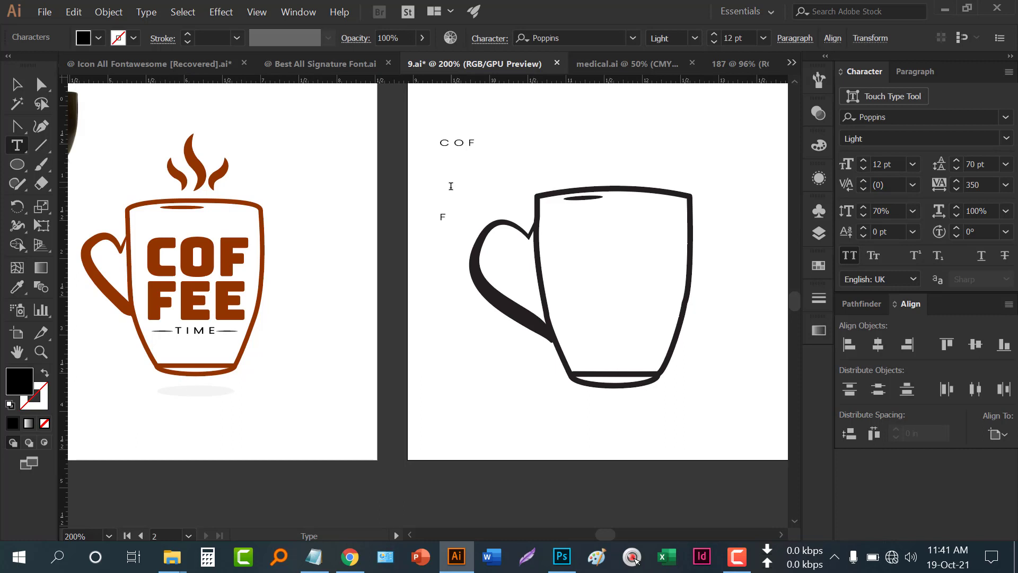
pyautogui.click(16, 84)
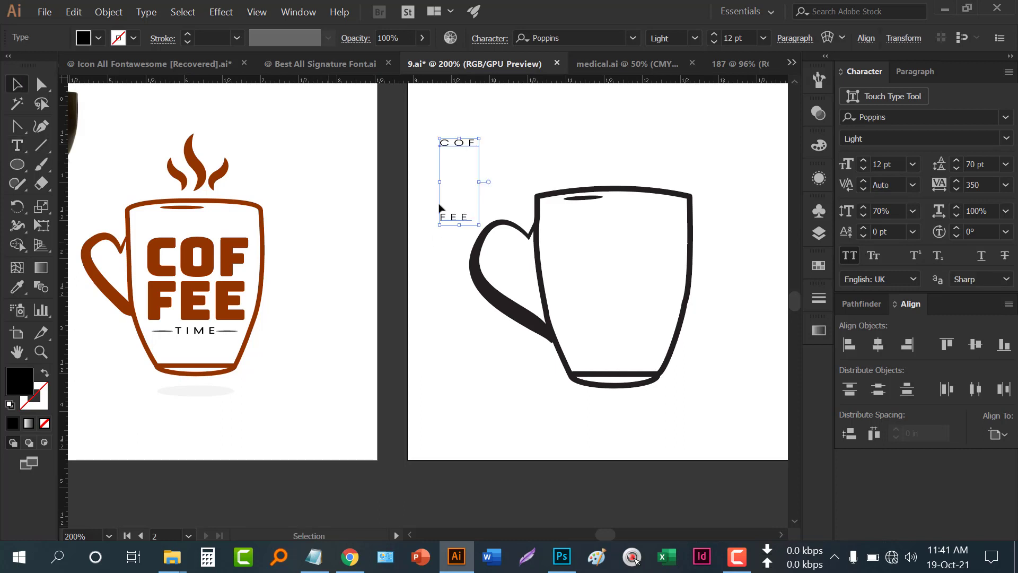
# Set the two-line text's tracking to 0 and reset all its character formatting to the defaults.
pyautogui.click(1006, 185)
pyautogui.click(978, 316)
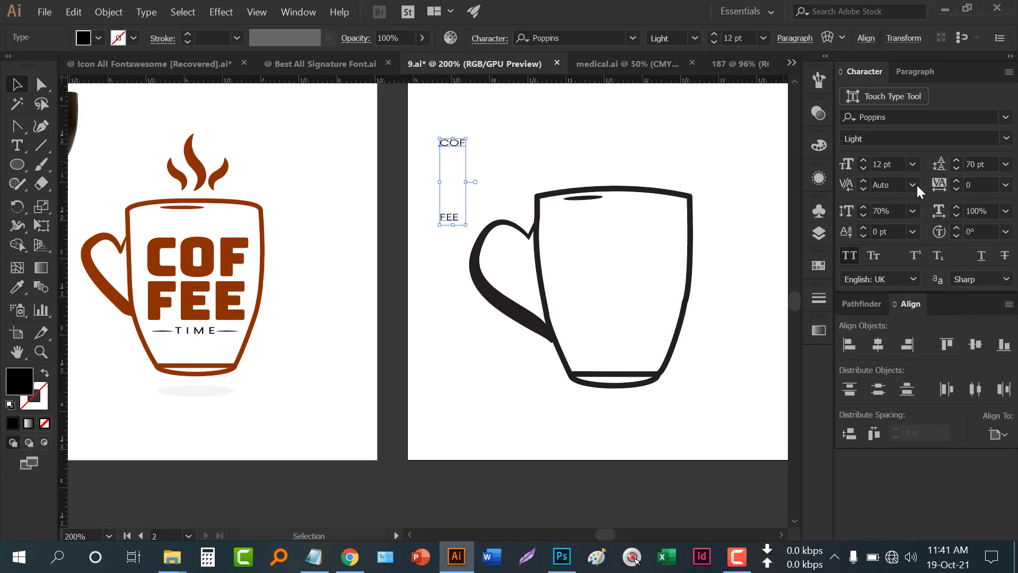
pyautogui.click(1007, 74)
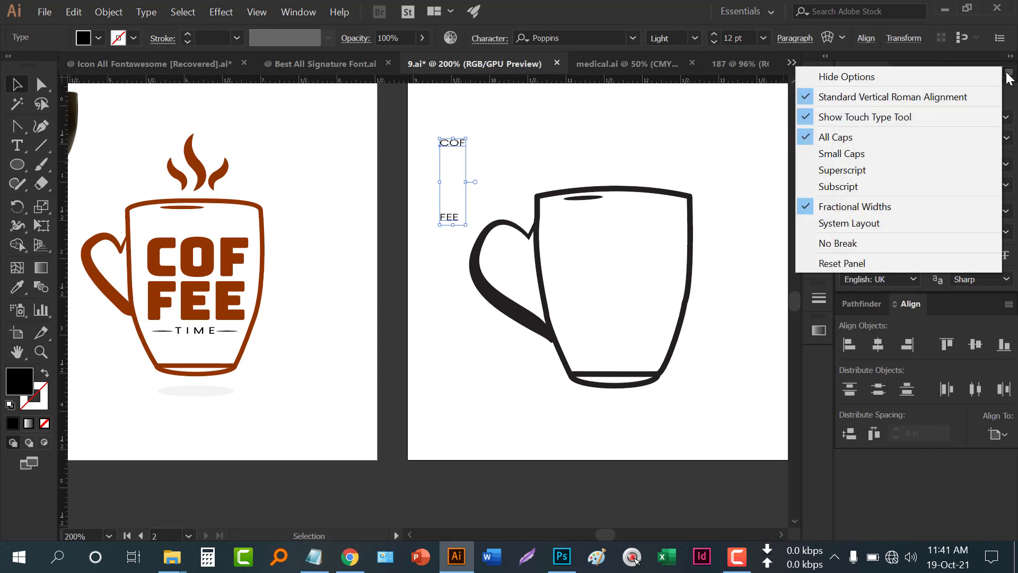
pyautogui.click(872, 256)
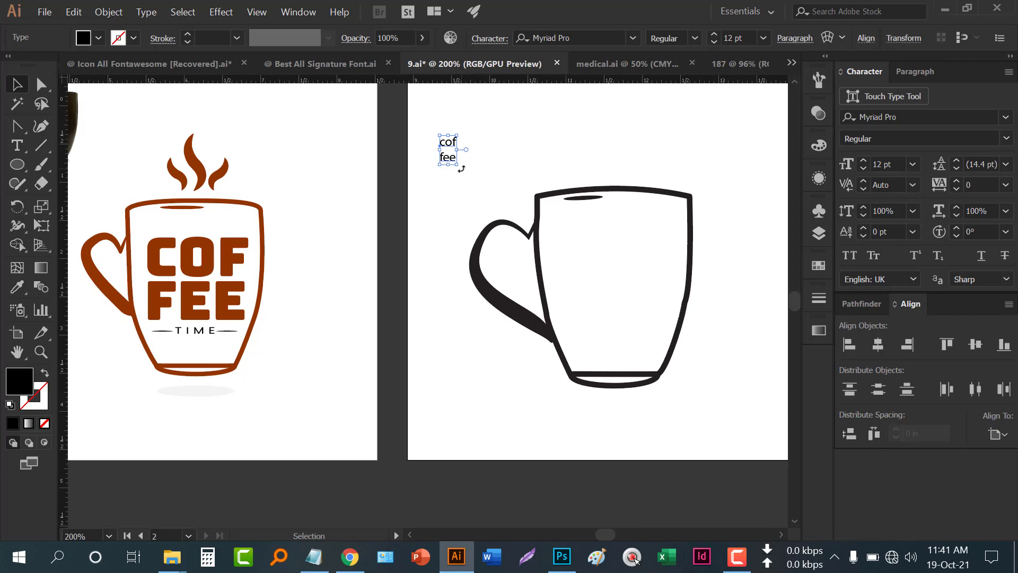
# Set the two-line text's font to Bungee Regular and scale it up to about 40.5 pt on the mug's body.
pyautogui.click(635, 34)
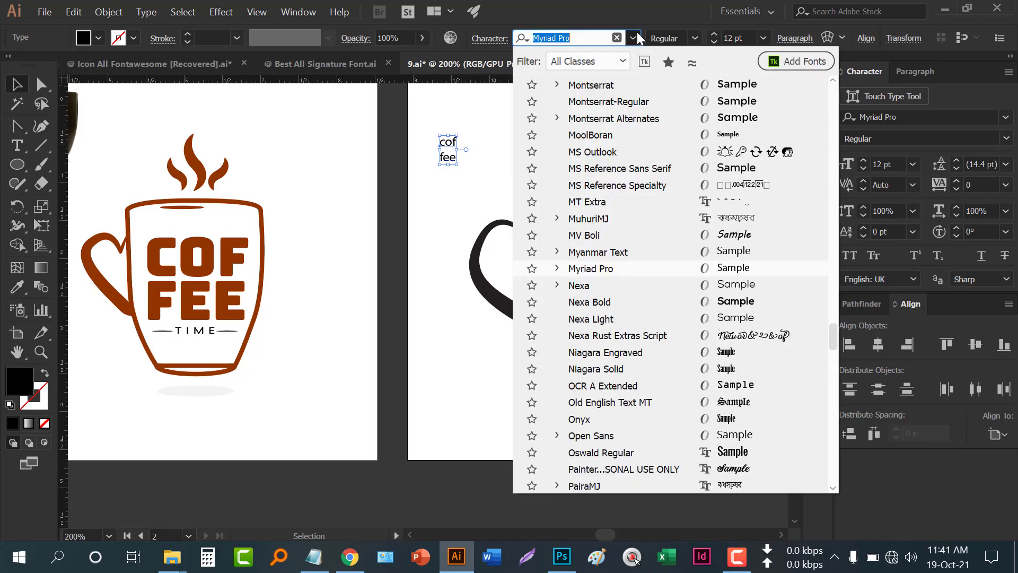
pyautogui.moveTo(833, 339); pyautogui.dragTo(821, 76)
pyautogui.click(693, 114)
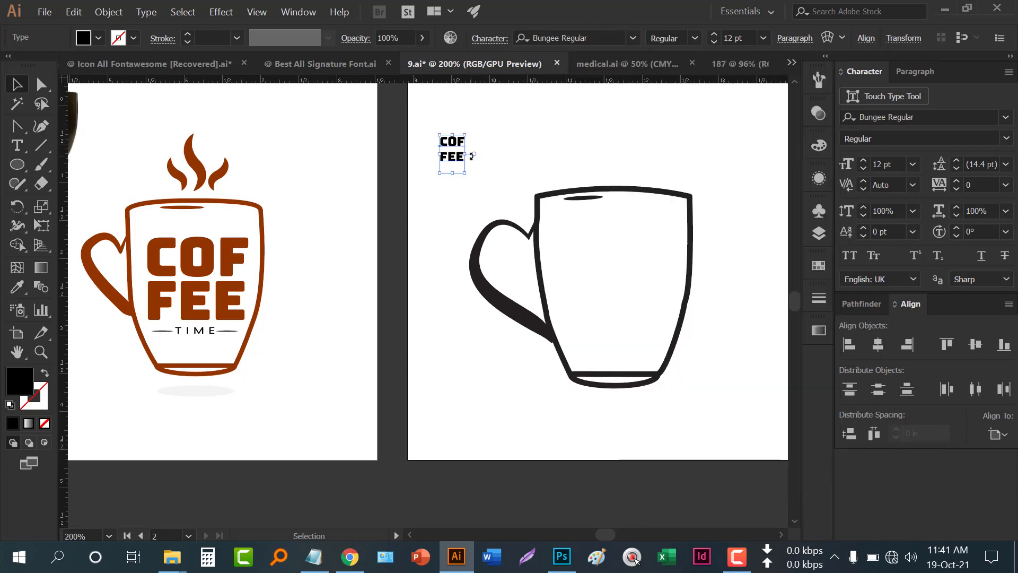
pyautogui.moveTo(467, 154); pyautogui.dragTo(661, 309)
# Turn on All Caps for the COF FEE lettering, set its leading to 40 pt and enlarge it slightly to about 43 pt.
pyautogui.click(849, 255)
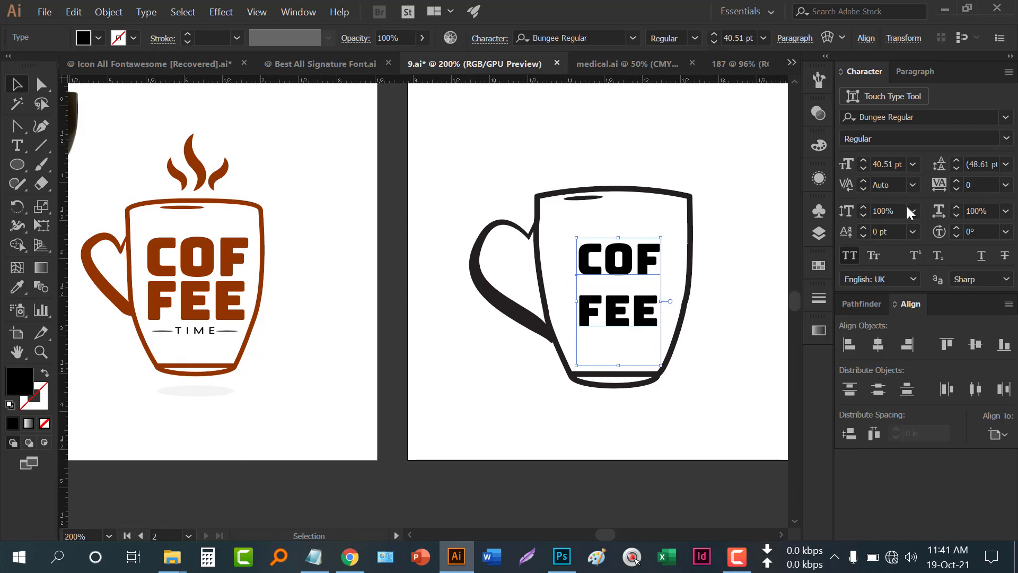
pyautogui.keyDown('shift'); pyautogui.click(956, 168); pyautogui.keyUp('shift')
pyautogui.keyDown('shift'); pyautogui.click(957, 168); pyautogui.keyUp('shift')
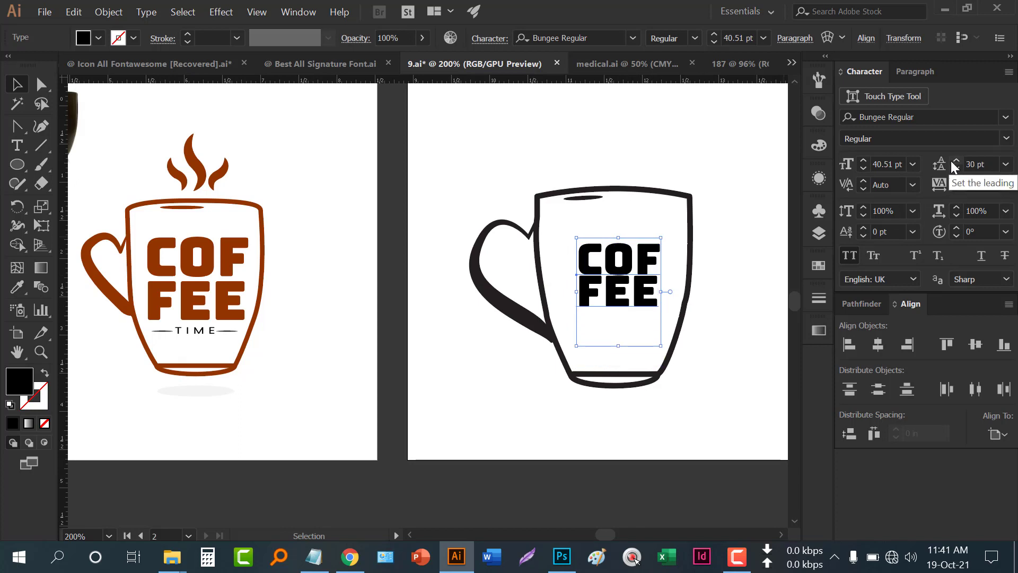
pyautogui.keyDown('shift'); pyautogui.click(956, 161); pyautogui.keyUp('shift')
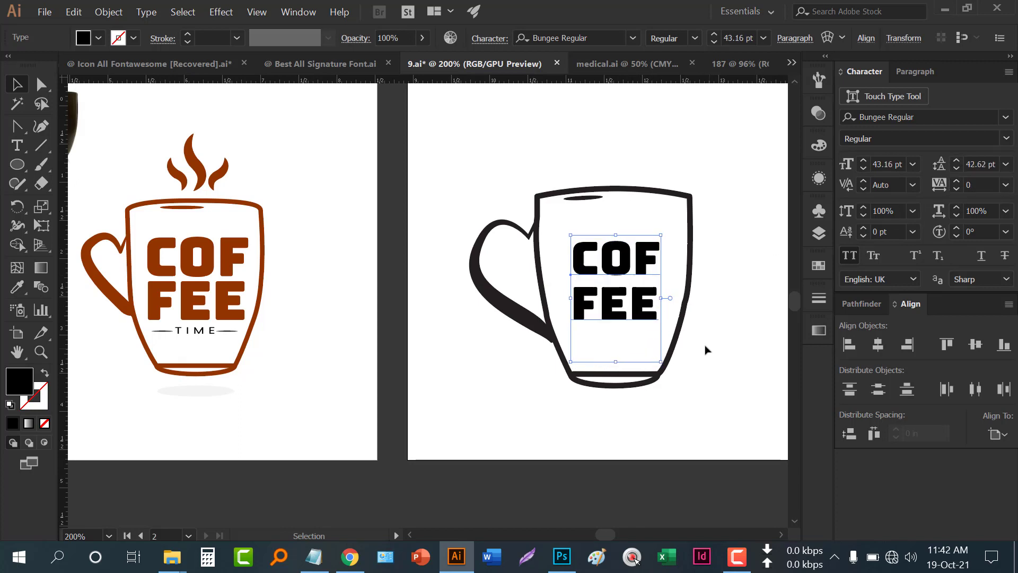
pyautogui.click(697, 347)
# Add the text "TIME" in the empty area above the mug's handle.
pyautogui.hscroll(2, 676, 360)
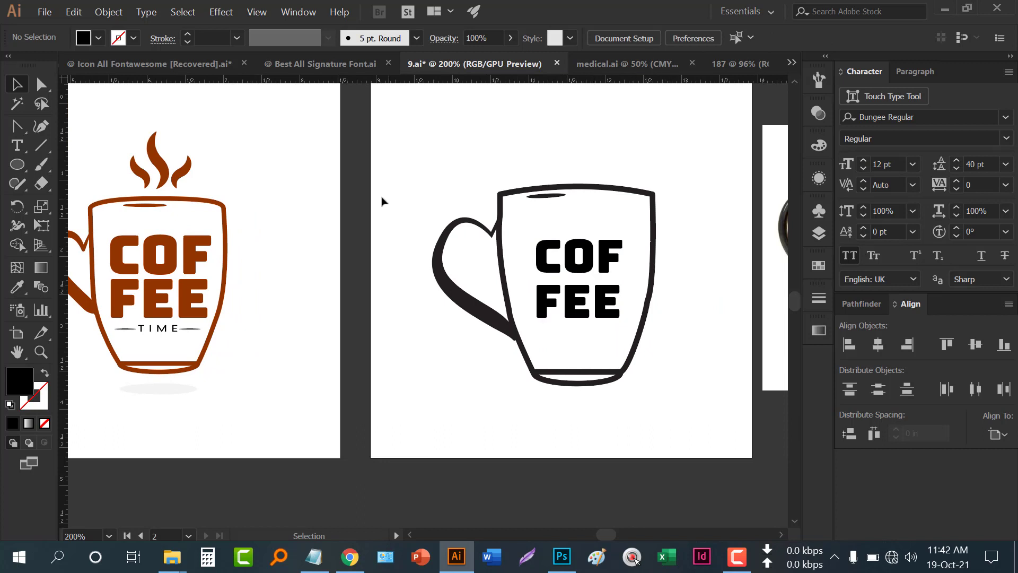
pyautogui.moveTo(388, 184); pyautogui.dragTo(419, 221)
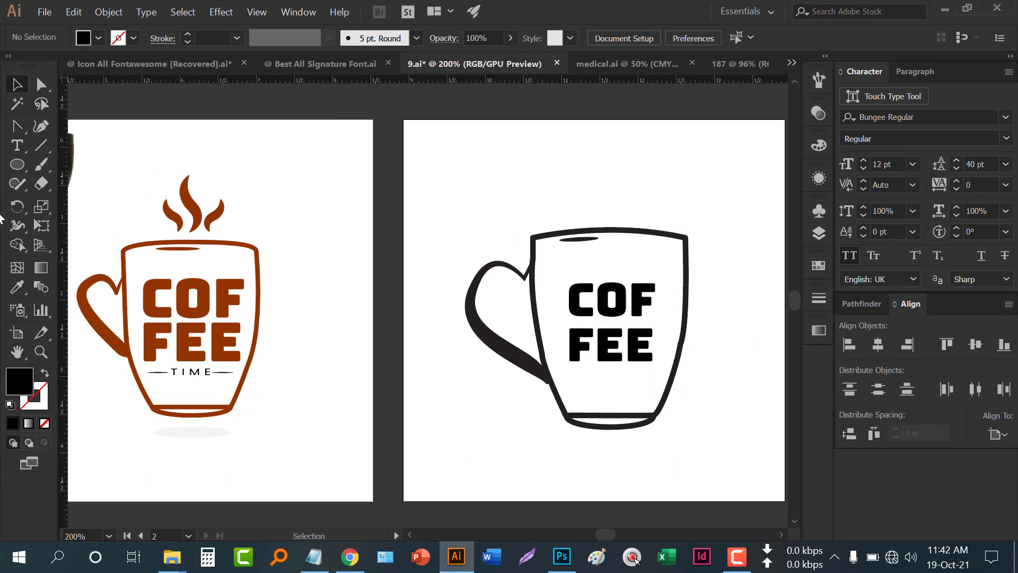
pyautogui.click(17, 145)
pyautogui.click(467, 191)
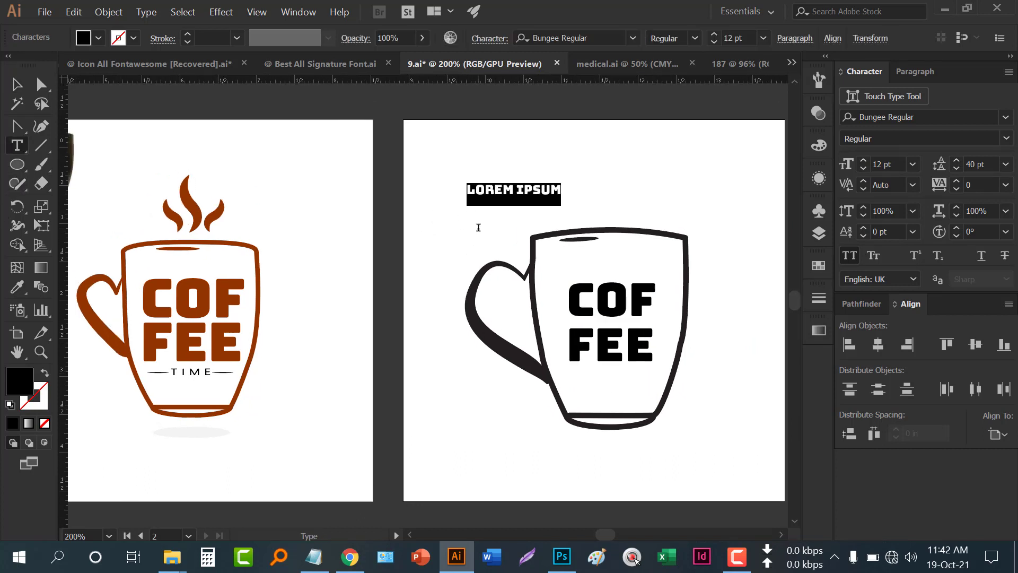
pyautogui.write('TIME')
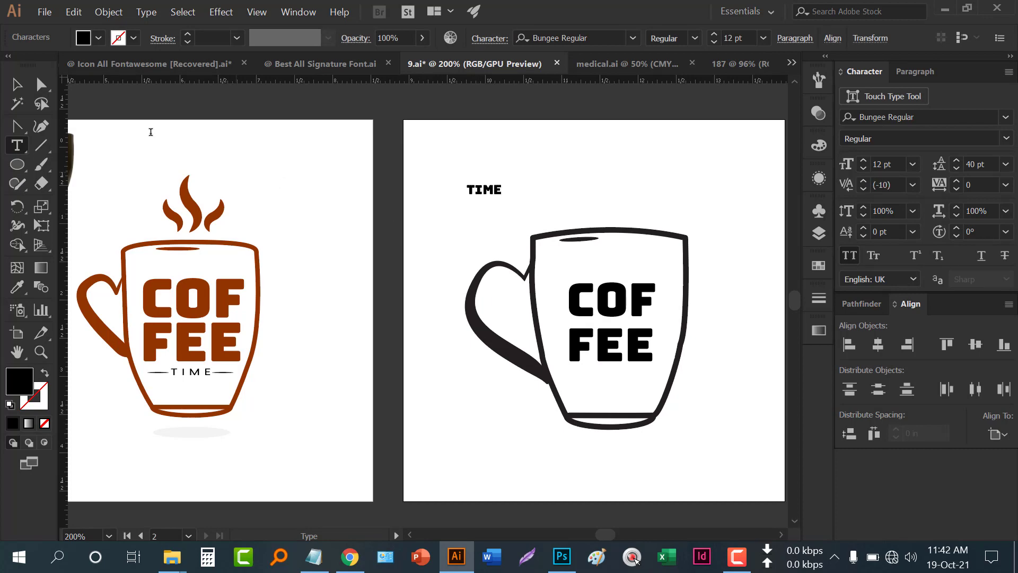
pyautogui.click(17, 85)
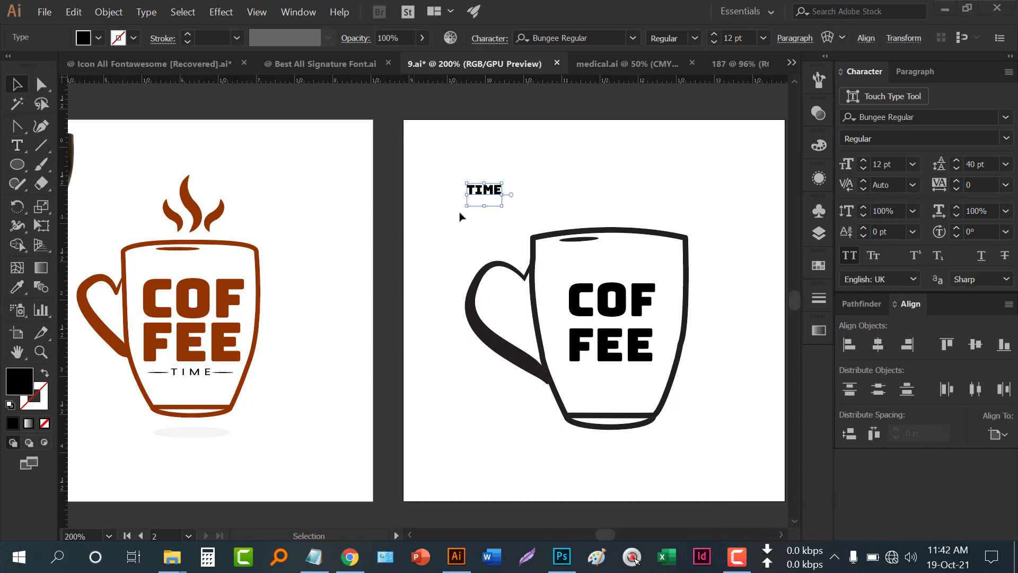
# Set the TIME text's font to Poppins Medium and move it just below the word FEE.
pyautogui.click(634, 41)
pyautogui.write('pop')
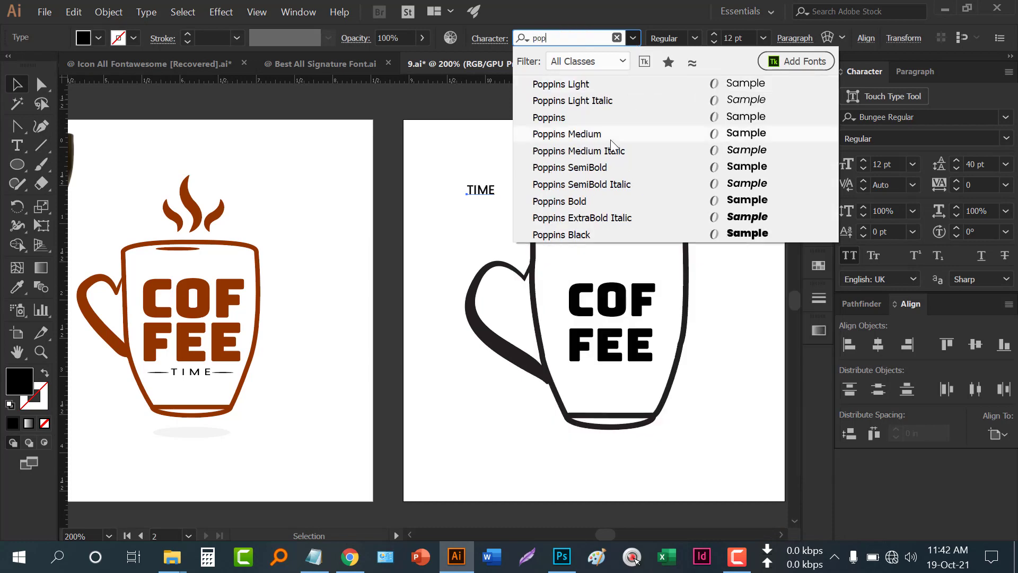
pyautogui.click(611, 139)
pyautogui.click(506, 197)
pyautogui.moveTo(483, 190); pyautogui.dragTo(612, 380)
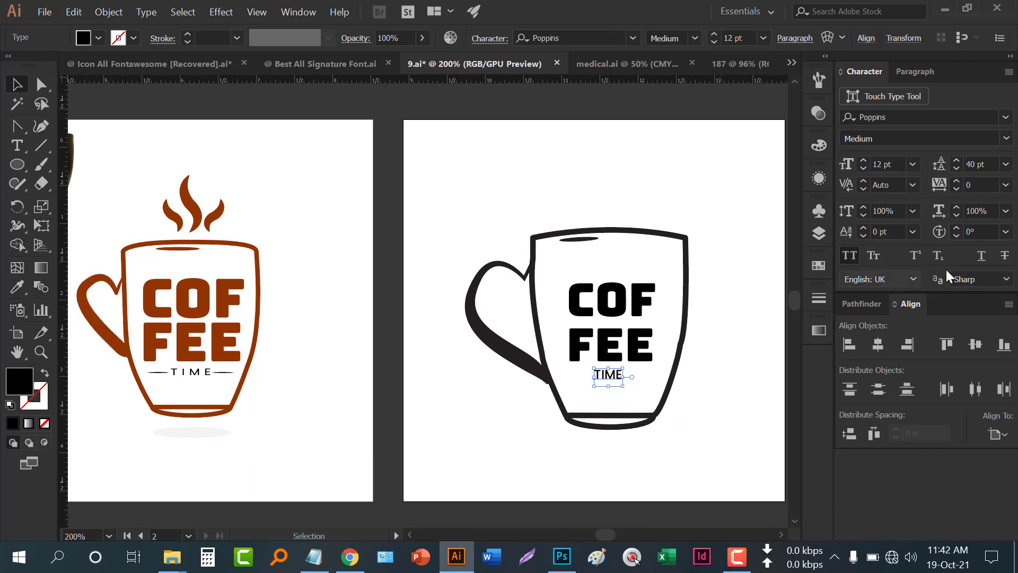
# Widen the letter spacing of the TIME text to a tracking of 200.
pyautogui.click(1006, 186)
pyautogui.click(984, 420)
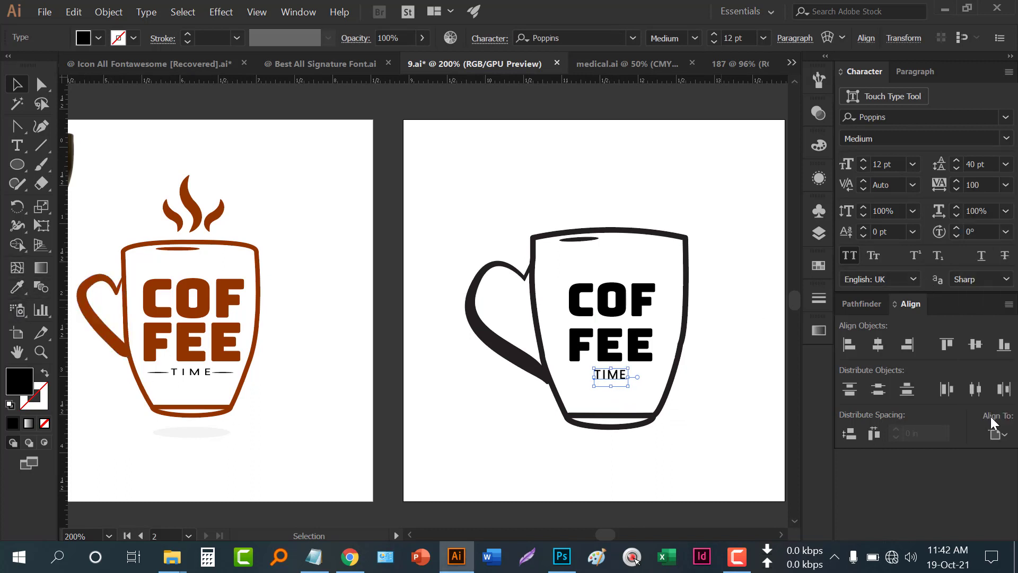
pyautogui.click(1005, 185)
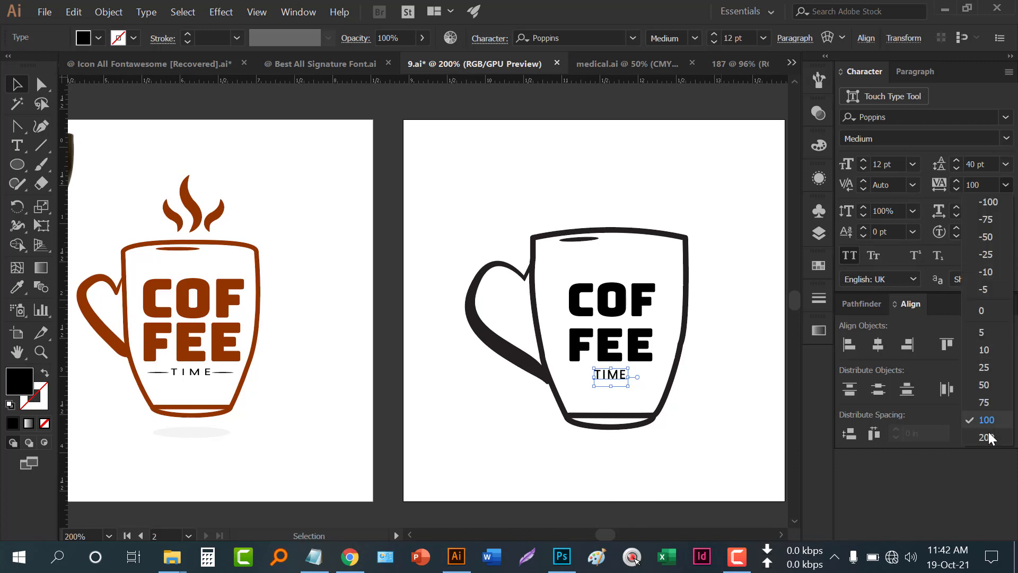
pyautogui.click(985, 437)
pyautogui.click(744, 398)
# Draw a short horizontal line just left of TIME along its baseline and give it a 1 pt black stroke.
pyautogui.hotkey('ctrl', '=')
pyautogui.hotkey('ctrl', '=')
pyautogui.hotkey('ctrl', '=')
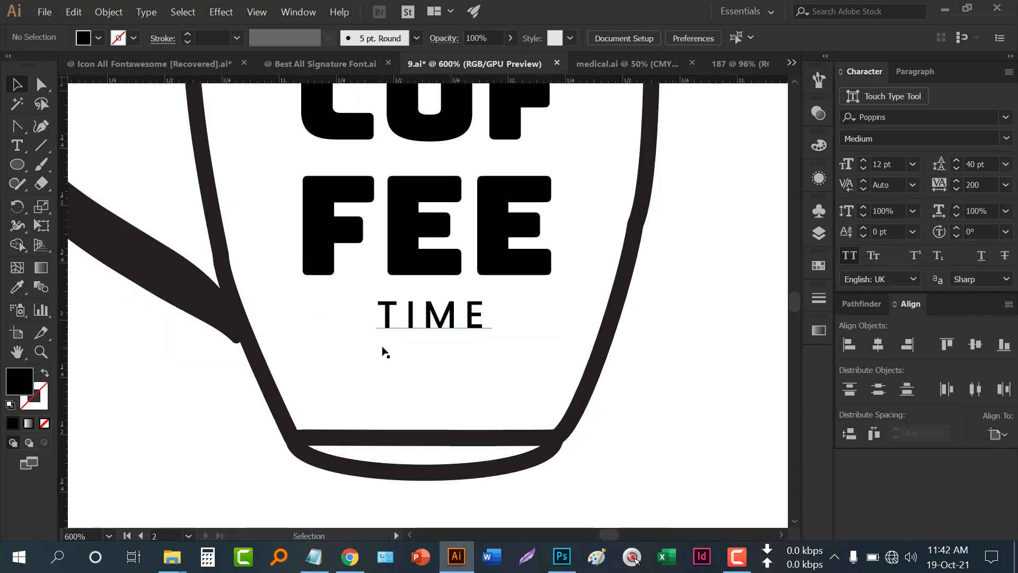
pyautogui.moveTo(384, 350); pyautogui.dragTo(417, 351)
pyautogui.click(41, 144)
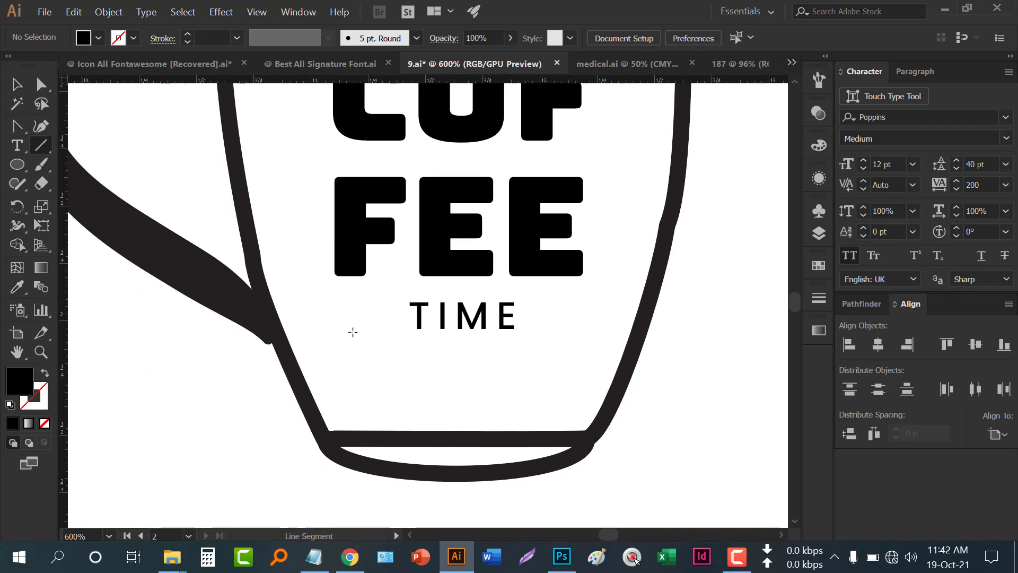
pyautogui.moveTo(406, 328); pyautogui.dragTo(351, 327)
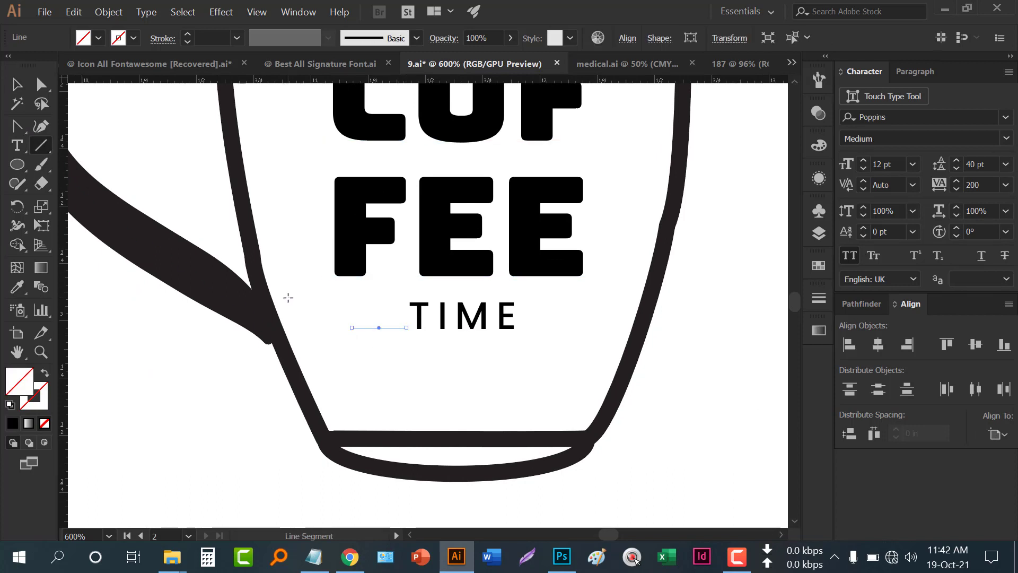
pyautogui.click(187, 33)
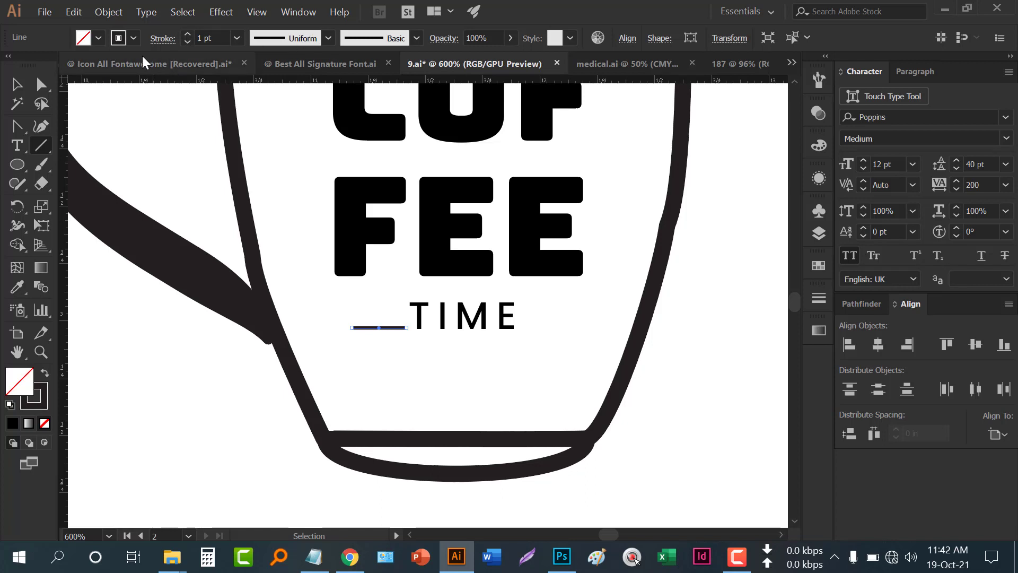
# Apply the lens-shaped width profile to the short line so that it tapers at both ends.
pyautogui.click(9, 87)
pyautogui.click(329, 38)
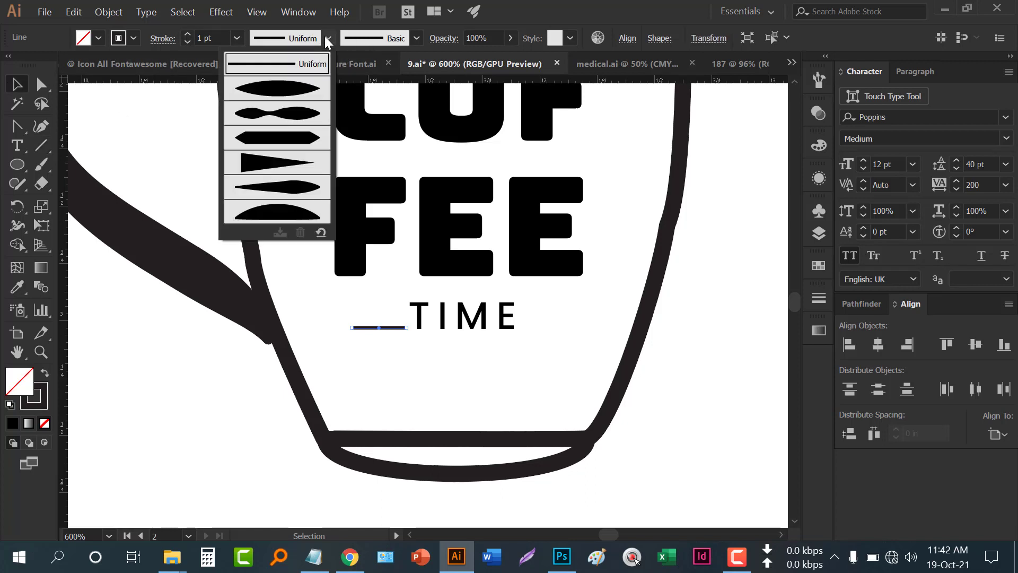
pyautogui.click(289, 97)
pyautogui.click(395, 356)
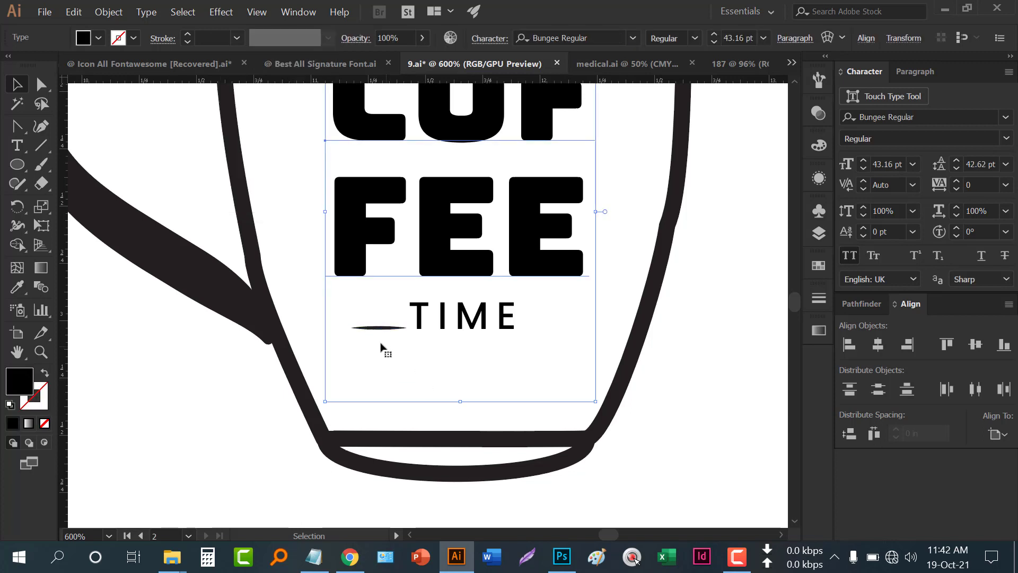
# Duplicate the tapered line to the other side of TIME and centre the pair horizontally on the COF FEE lettering.
pyautogui.moveTo(377, 329); pyautogui.dragTo(545, 335)
pyautogui.keyDown('shift'); pyautogui.click(391, 328); pyautogui.keyUp('shift')
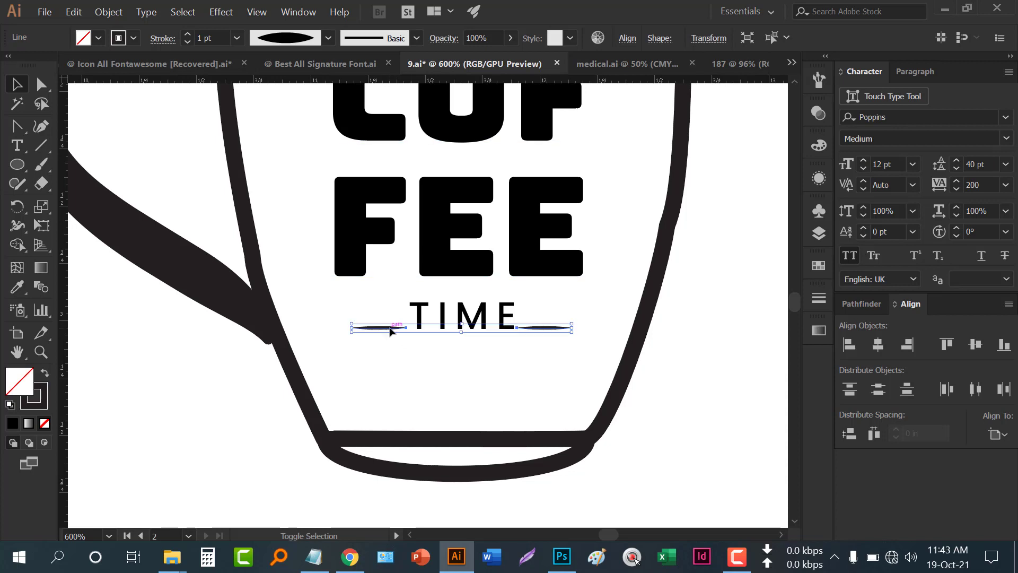
pyautogui.keyDown('shift'); pyautogui.click(457, 262); pyautogui.keyUp('shift')
pyautogui.click(457, 262)
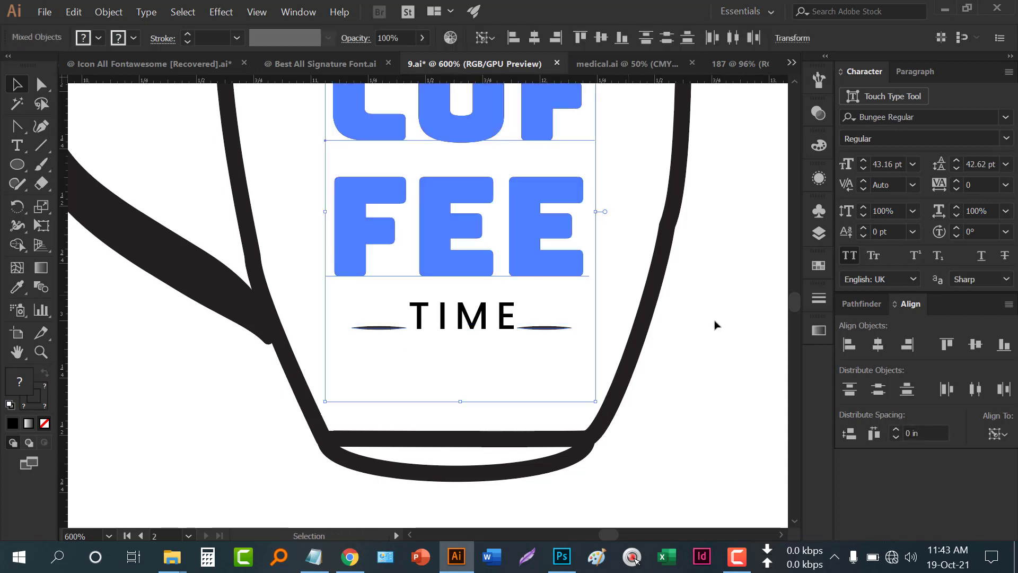
pyautogui.click(758, 356)
# Centre the TIME text horizontally on the COF FEE lettering.
pyautogui.click(451, 325)
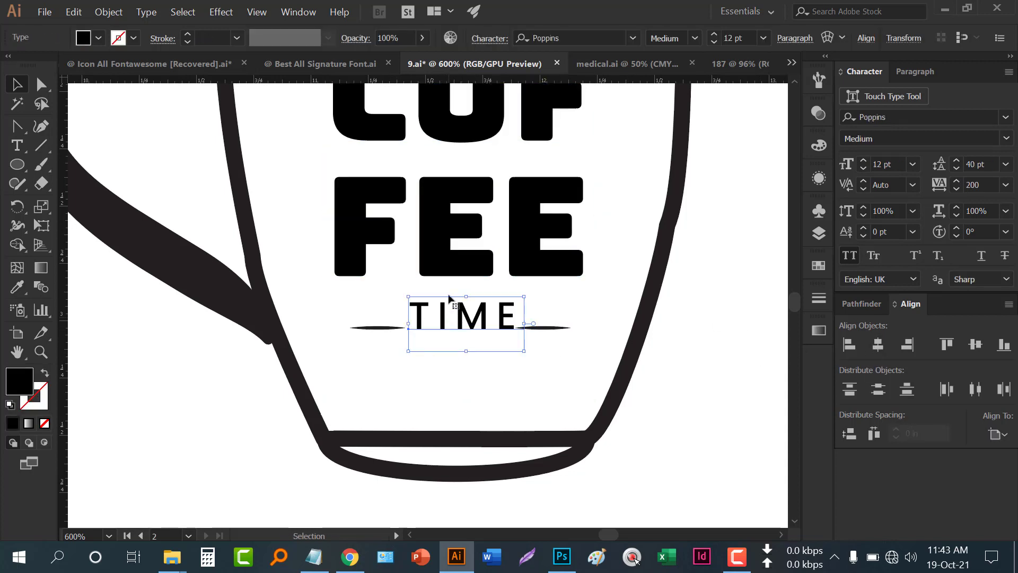
pyautogui.keyDown('shift'); pyautogui.click(455, 255); pyautogui.keyUp('shift')
pyautogui.click(455, 254)
pyautogui.click(878, 344)
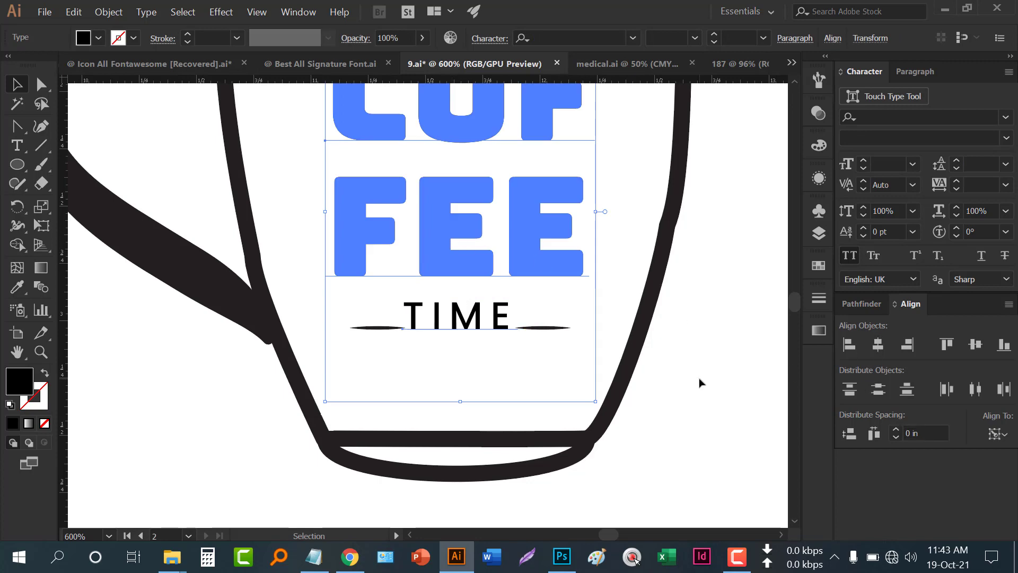
pyautogui.click(694, 382)
# Move both tapered lines up to the middle of the TIME letters' height.
pyautogui.scroll(-2, 694, 382)
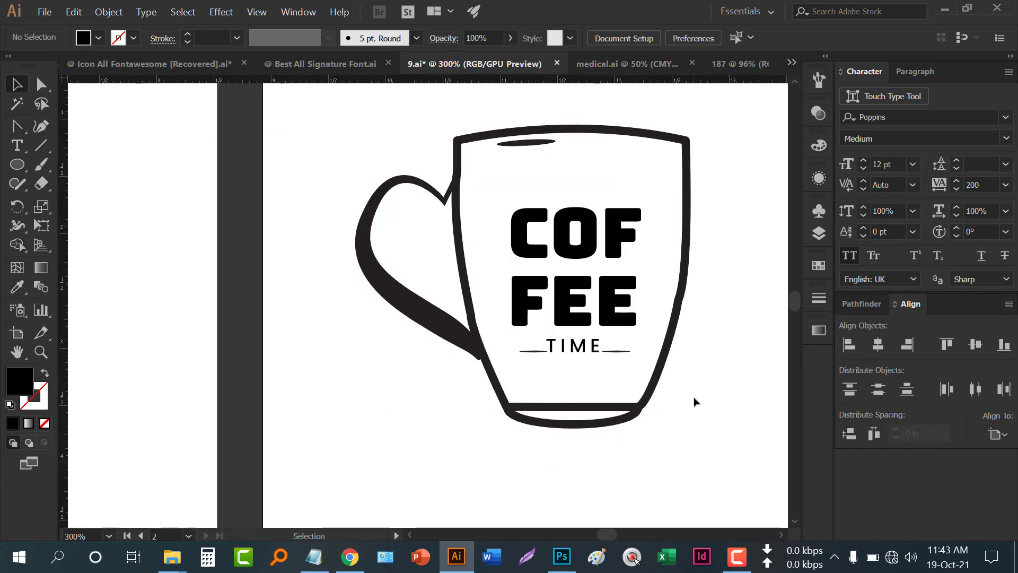
pyautogui.scroll(-2, 695, 403)
pyautogui.scroll(1, 707, 369)
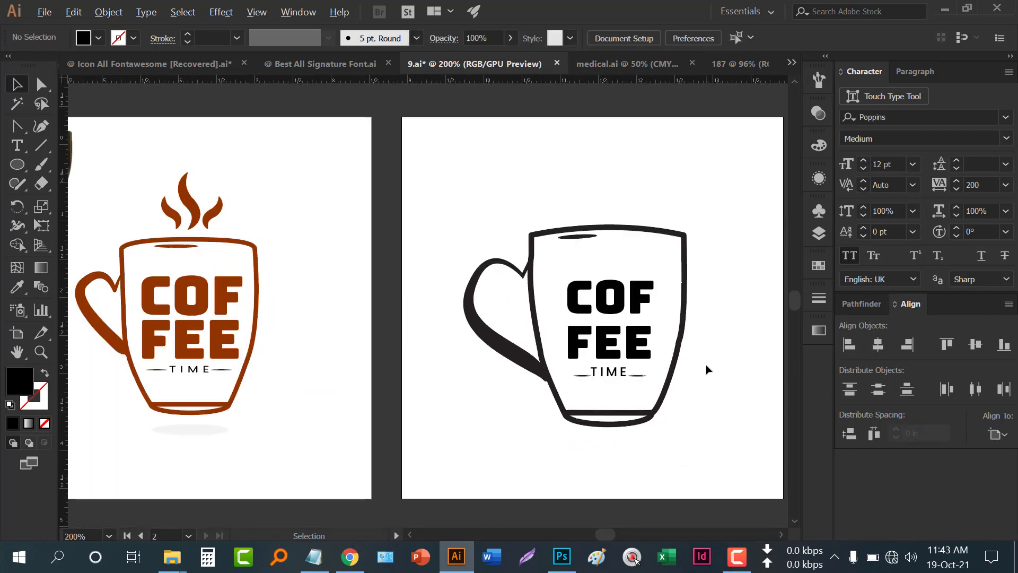
pyautogui.scroll(3, 705, 375)
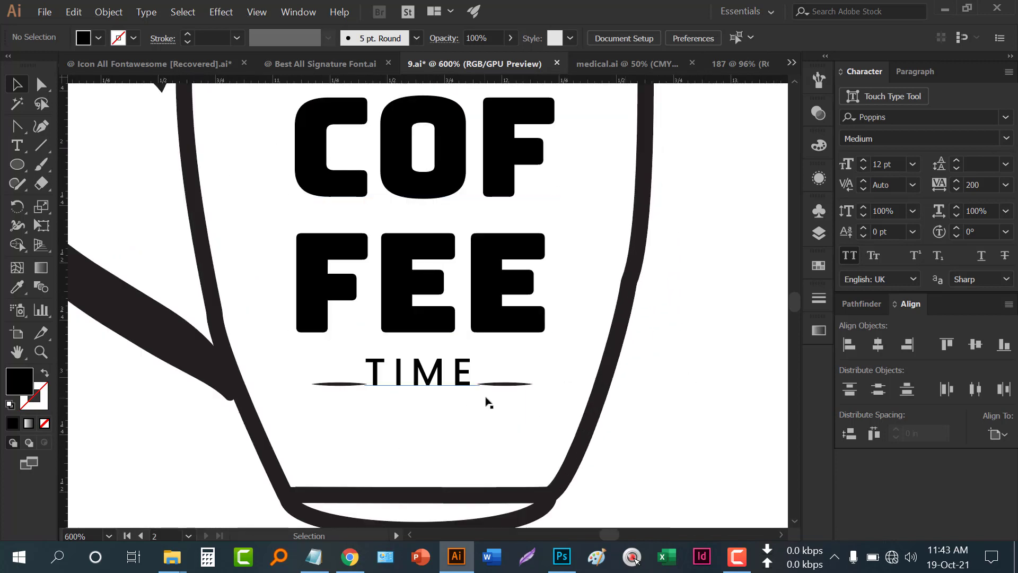
pyautogui.click(496, 385)
pyautogui.click(497, 385)
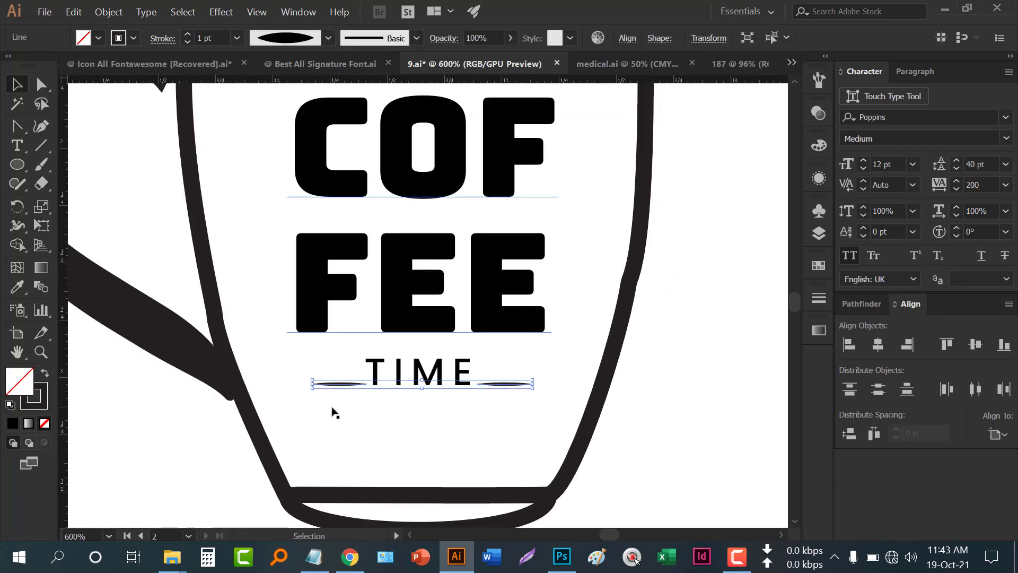
pyautogui.press('Up')
pyautogui.press('Up')
pyautogui.press('Up')
pyautogui.click(659, 409)
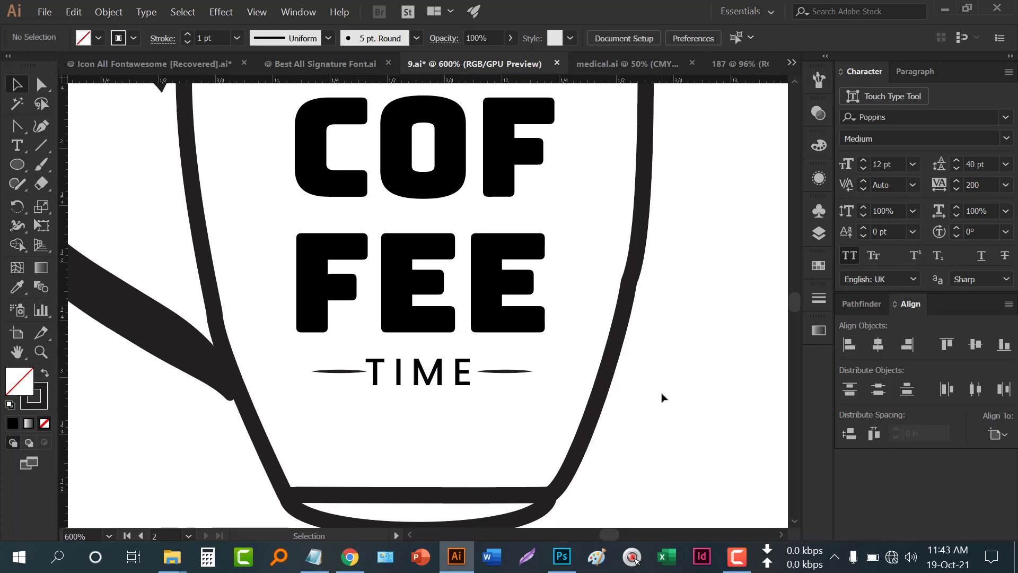
# Draw a short vertical line in the empty area right of the reference logo's steam and set its stroke to 3 pt.
pyautogui.scroll(-2, 664, 399)
pyautogui.scroll(3, 666, 397)
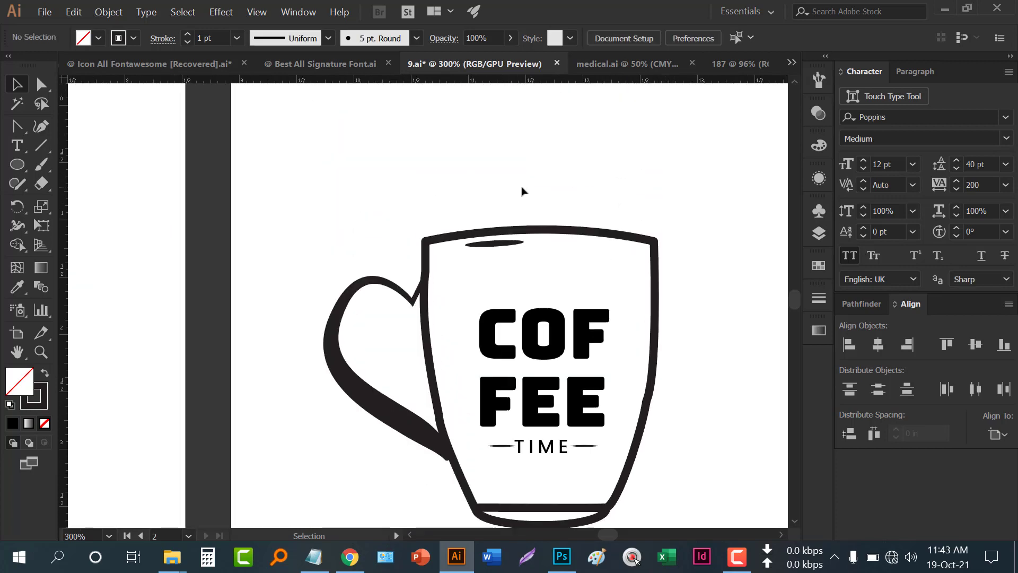
pyautogui.scroll(-2, 523, 191)
pyautogui.scroll(1, 231, 214)
pyautogui.moveTo(589, 247); pyautogui.dragTo(556, 246)
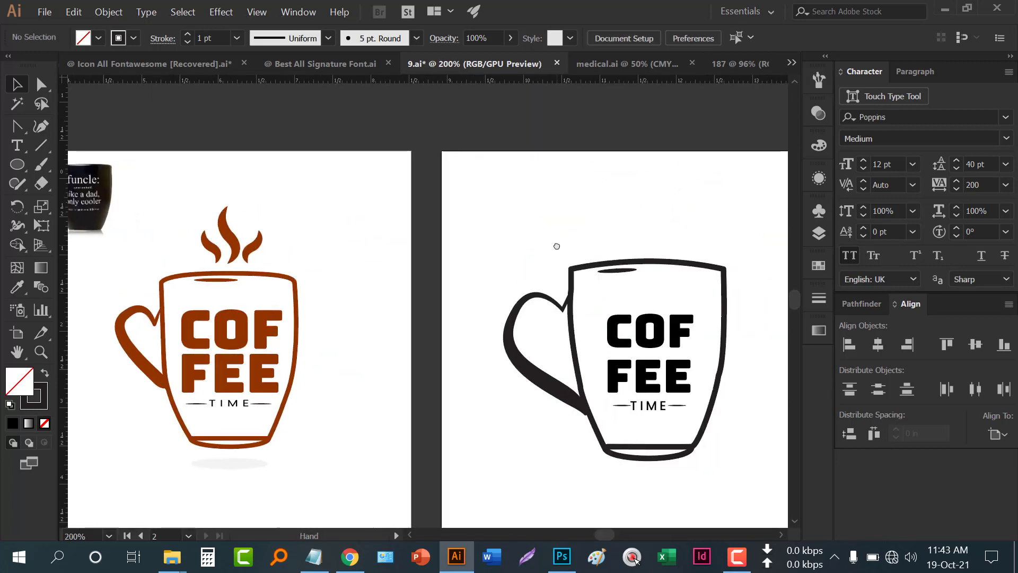
pyautogui.moveTo(164, 223); pyautogui.dragTo(247, 231)
pyautogui.scroll(2, 259, 237)
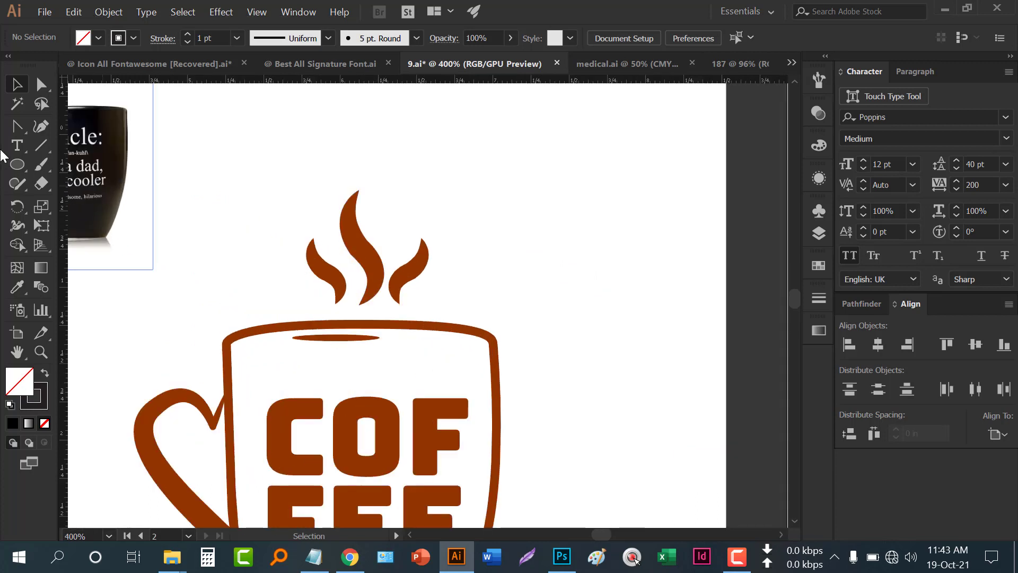
pyautogui.click(42, 147)
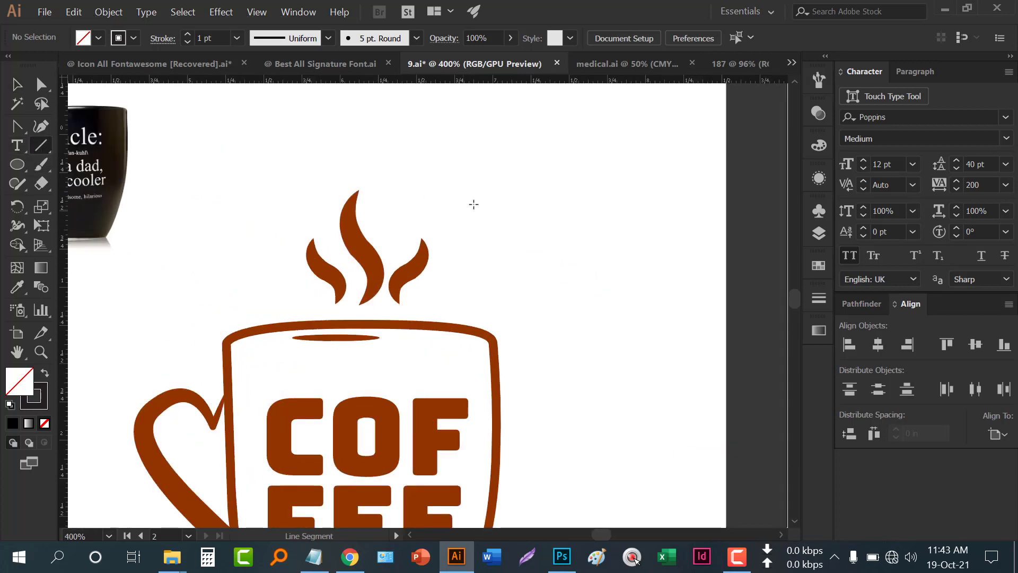
pyautogui.moveTo(569, 174); pyautogui.dragTo(566, 258)
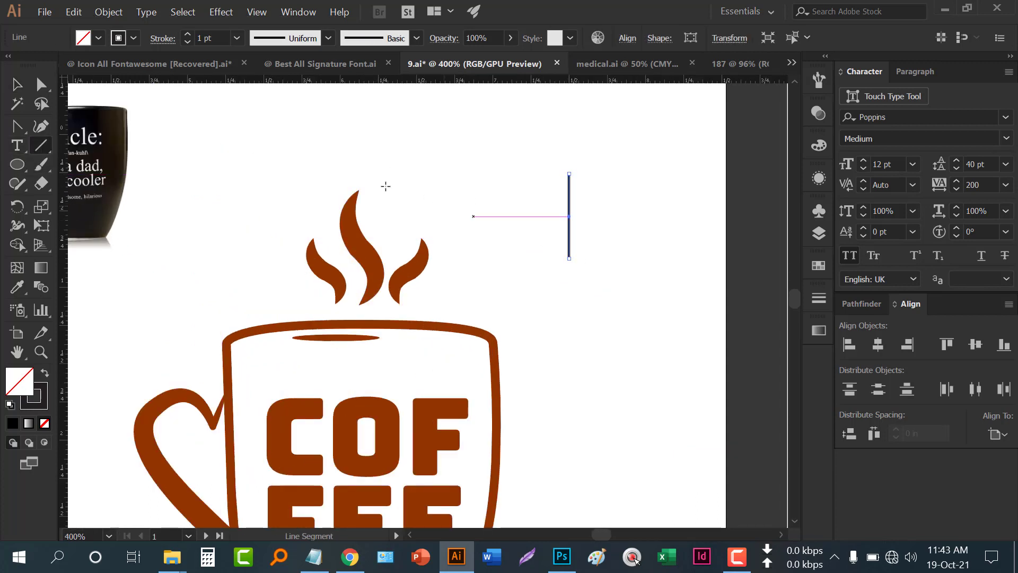
pyautogui.click(187, 34)
pyautogui.click(188, 33)
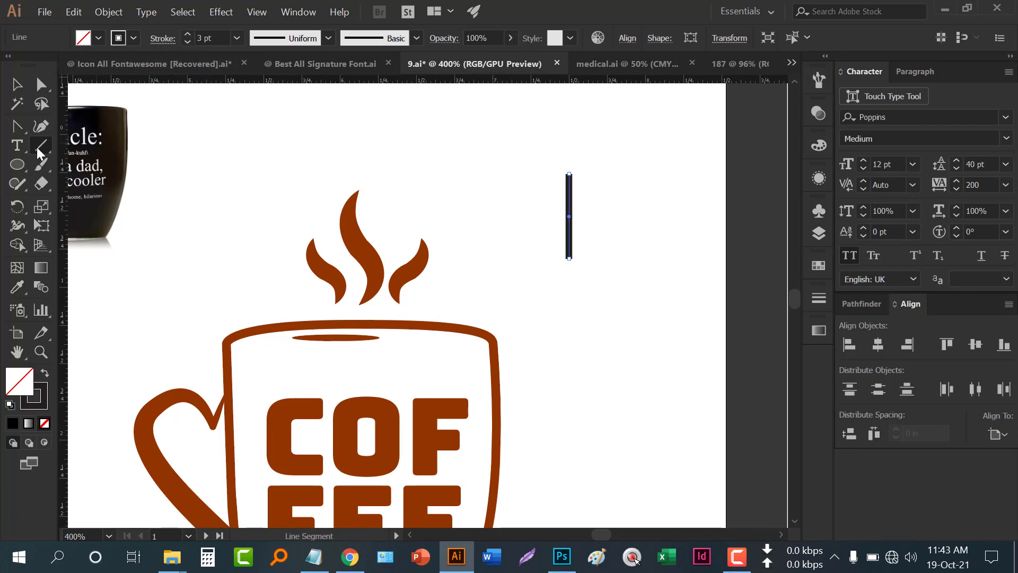
# Add an anchor point at the middle of the short vertical line.
pyautogui.click(17, 123)
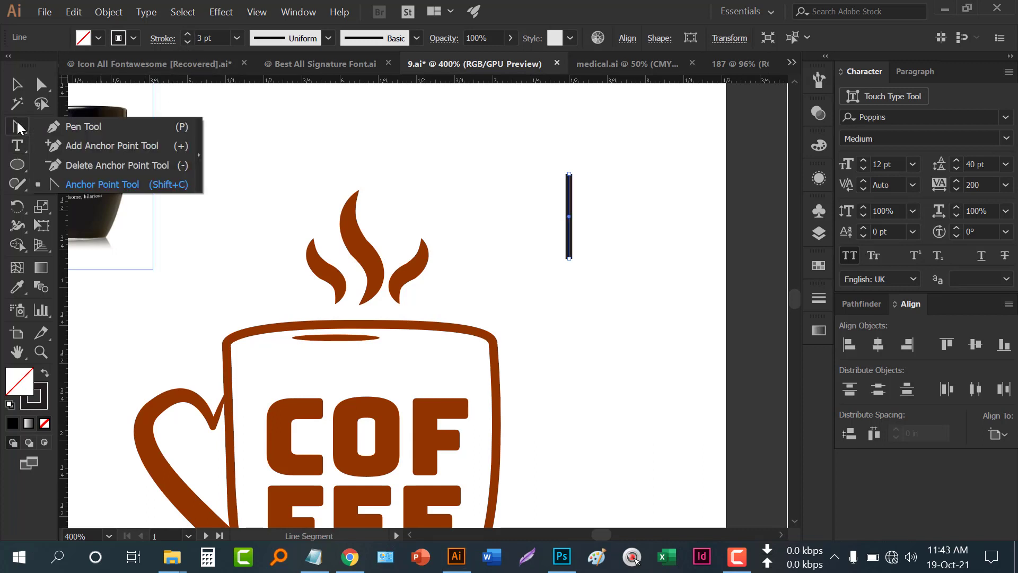
pyautogui.click(87, 149)
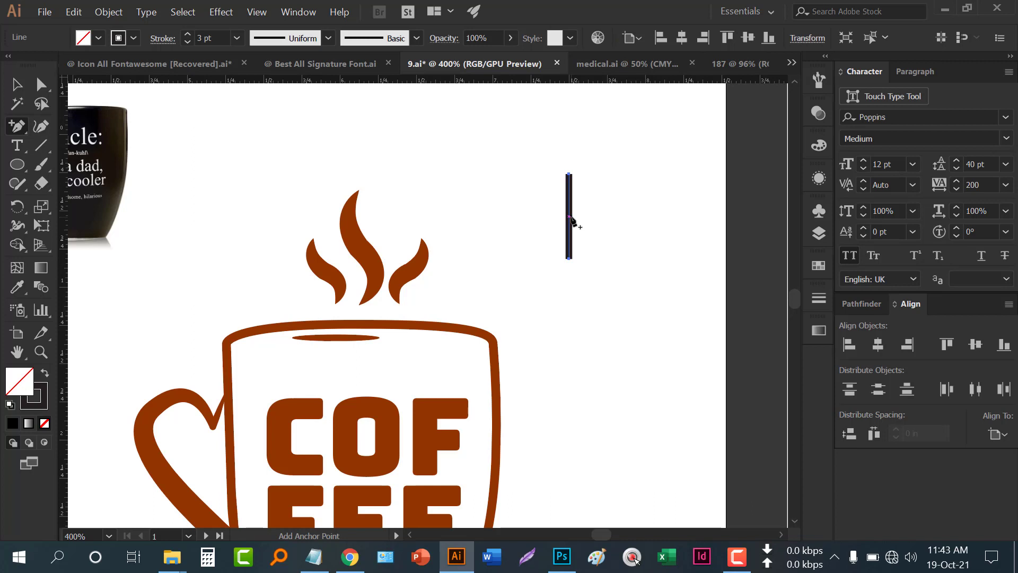
pyautogui.click(570, 219)
pyautogui.click(629, 305)
pyautogui.scroll(1, 557, 220)
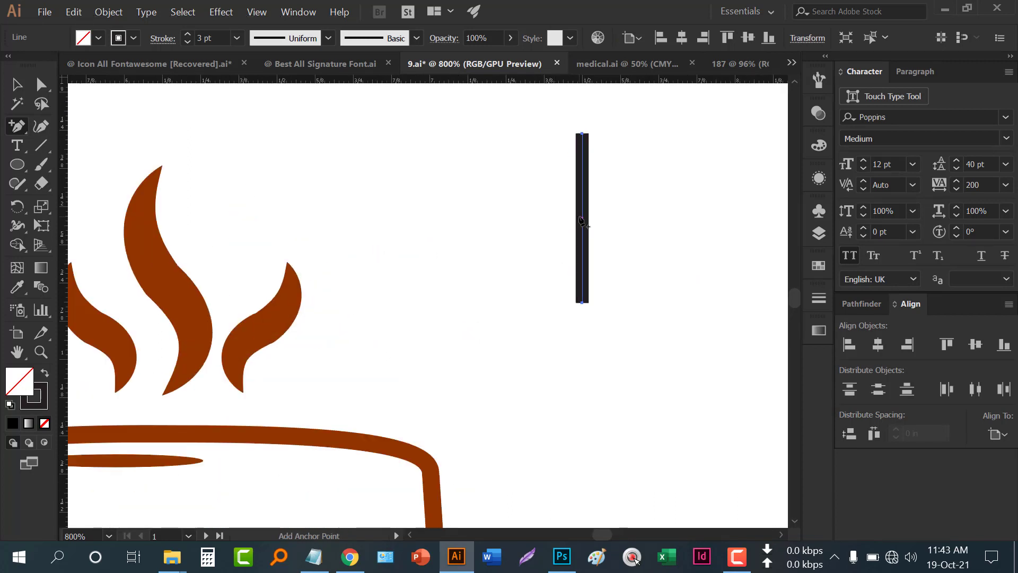
pyautogui.click(583, 220)
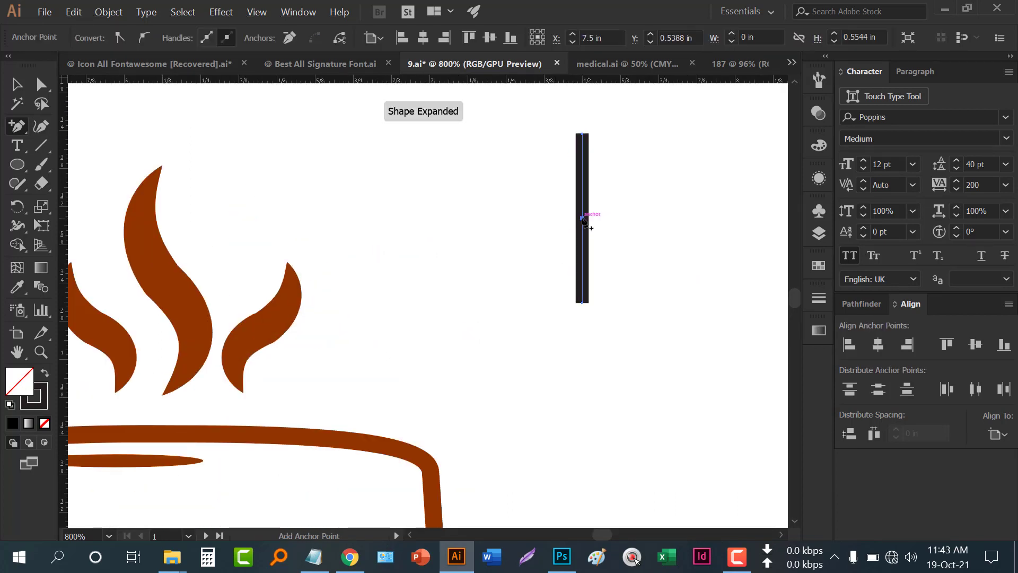
pyautogui.scroll(-1, 602, 256)
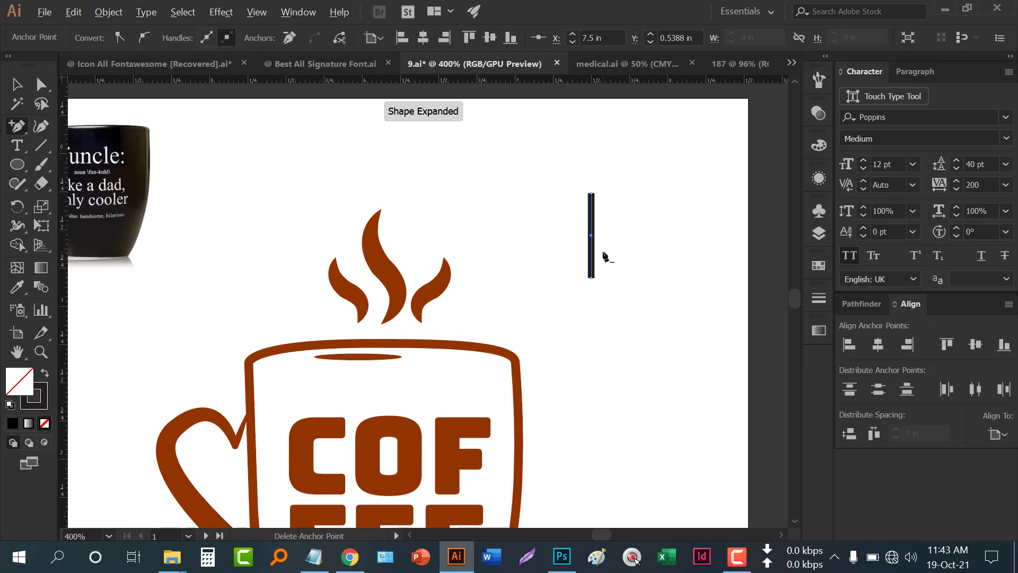
pyautogui.click(10, 125)
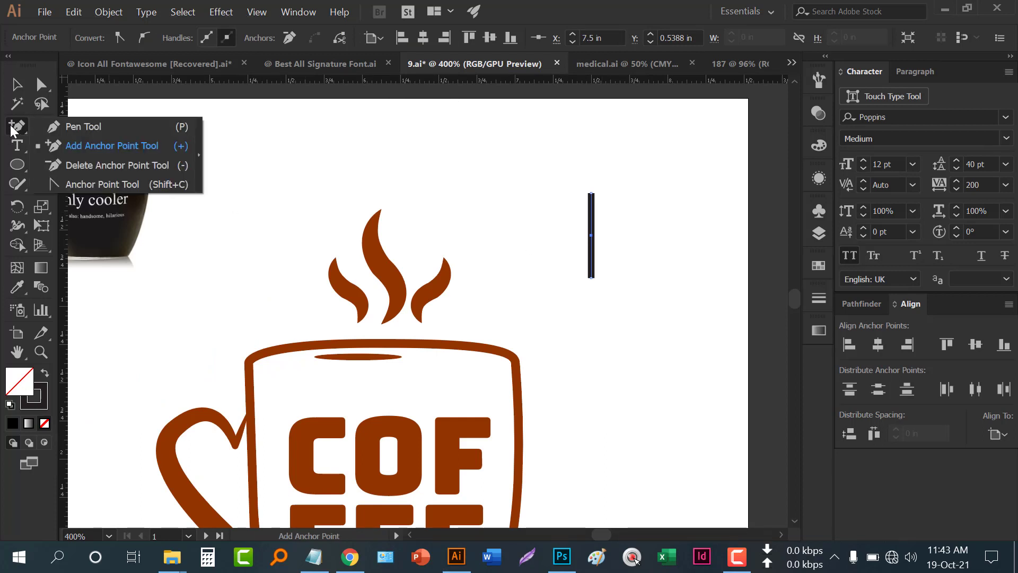
pyautogui.click(18, 223)
pyautogui.click(93, 226)
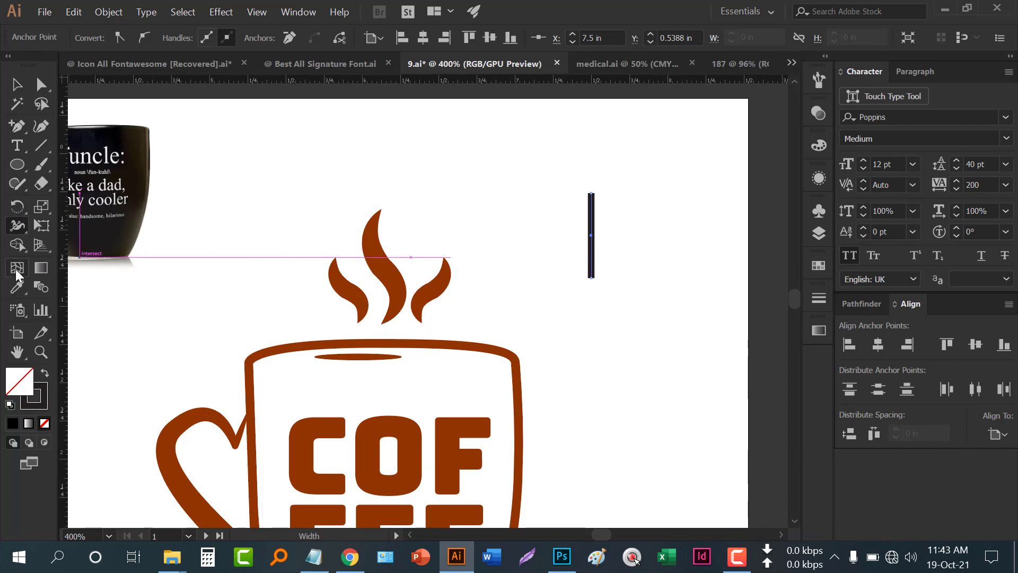
pyautogui.click(15, 230)
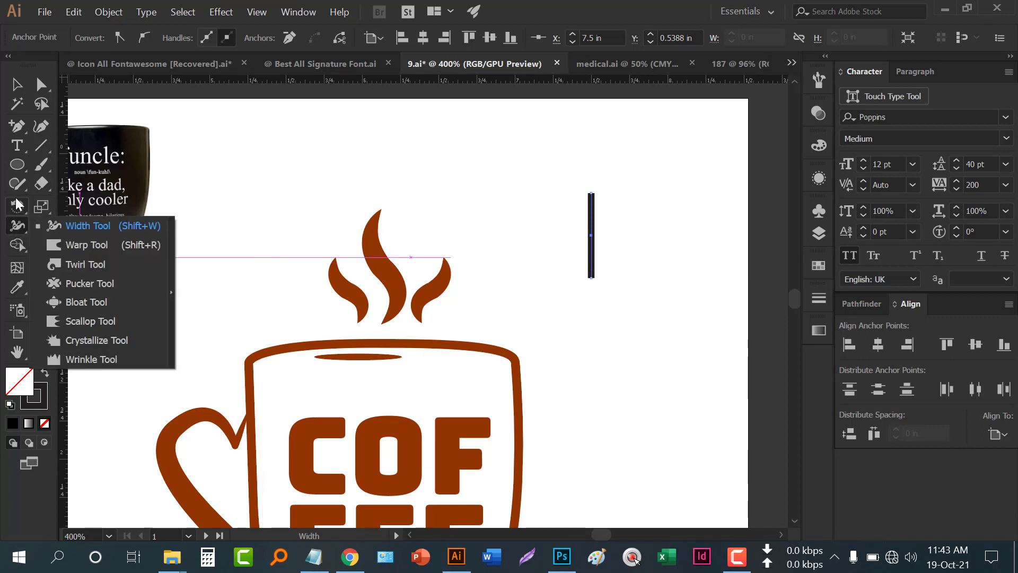
pyautogui.hotkey('ctrl', 'shift', 'a')
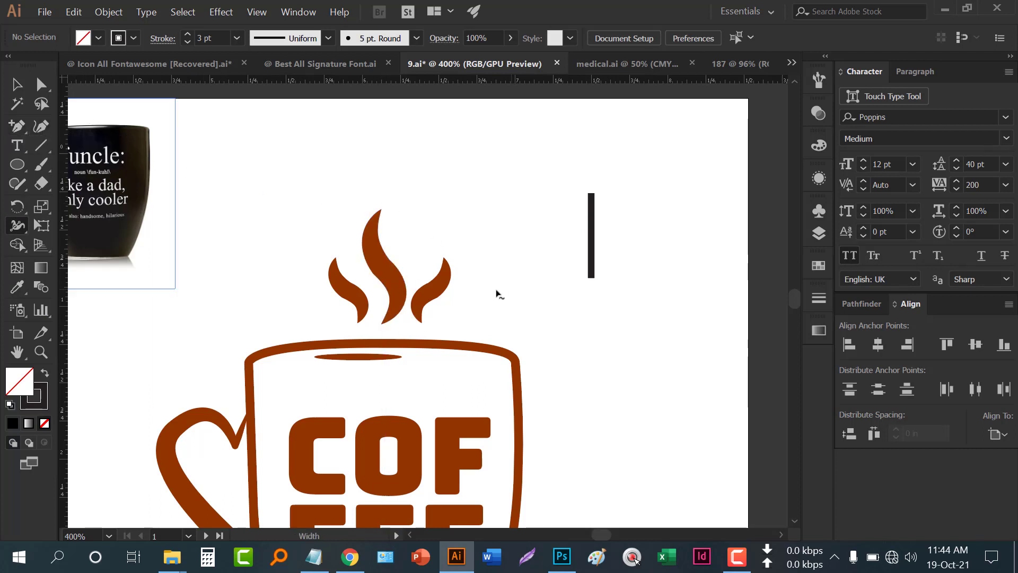
# Give the short vertical line round caps.
pyautogui.click(17, 84)
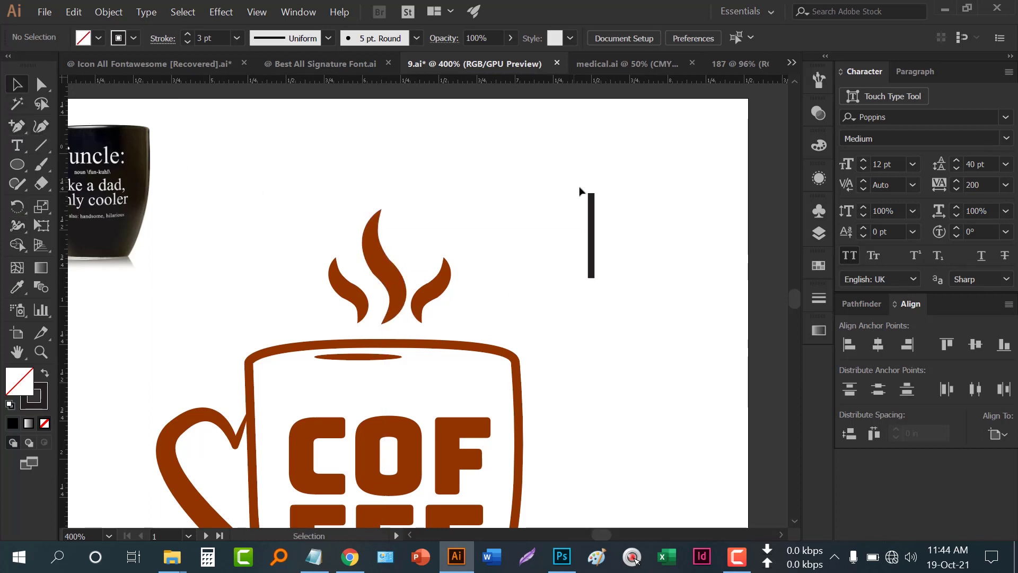
pyautogui.moveTo(580, 191); pyautogui.dragTo(628, 244)
pyautogui.click(820, 303)
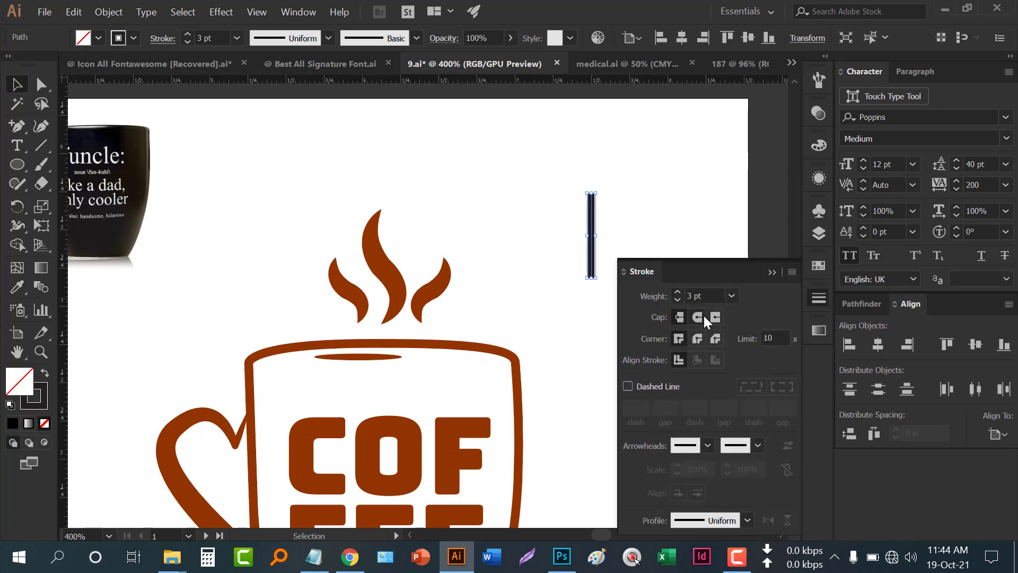
pyautogui.click(773, 272)
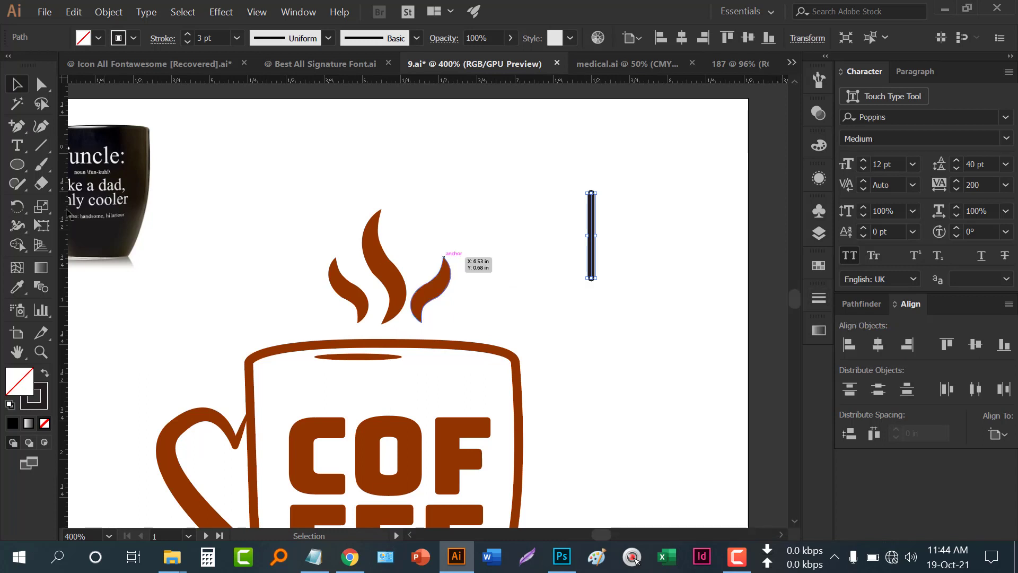
# Bend the two halves of the vertical line in opposite directions to form an S-shaped wave.
pyautogui.moveTo(21, 121); pyautogui.dragTo(81, 187)
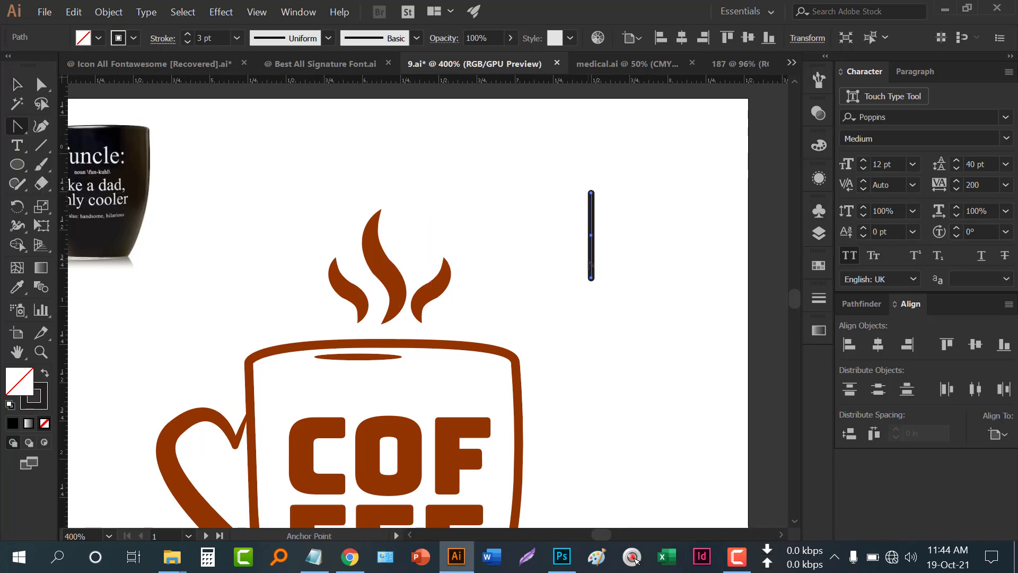
pyautogui.moveTo(591, 257); pyautogui.dragTo(599, 259)
pyautogui.hotkey('ctrl', '+')
pyautogui.moveTo(578, 200); pyautogui.dragTo(565, 209)
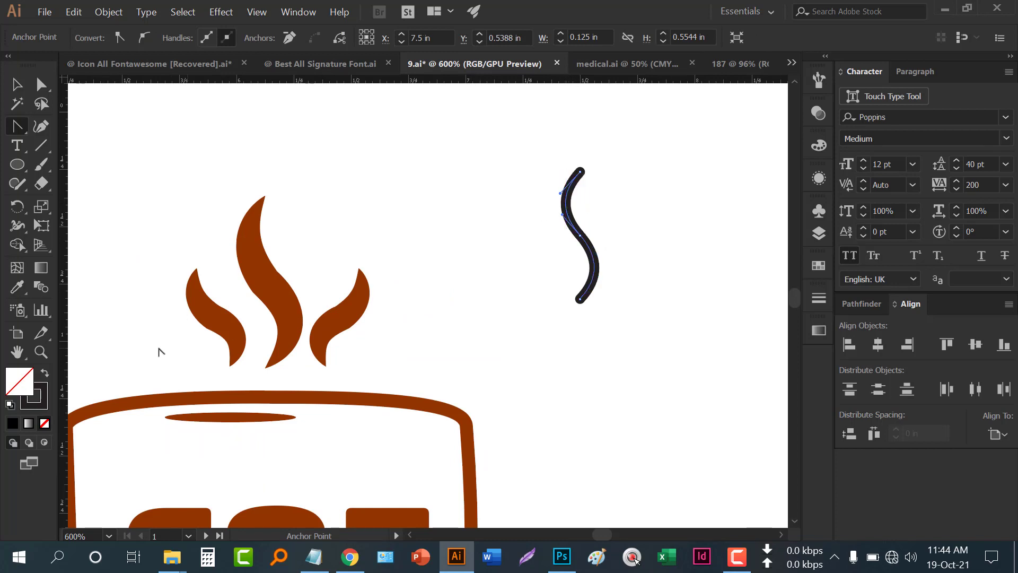
# Apply the elliptical width profile that tapers at both ends to the S-shaped wave.
pyautogui.click(21, 88)
pyautogui.click(585, 257)
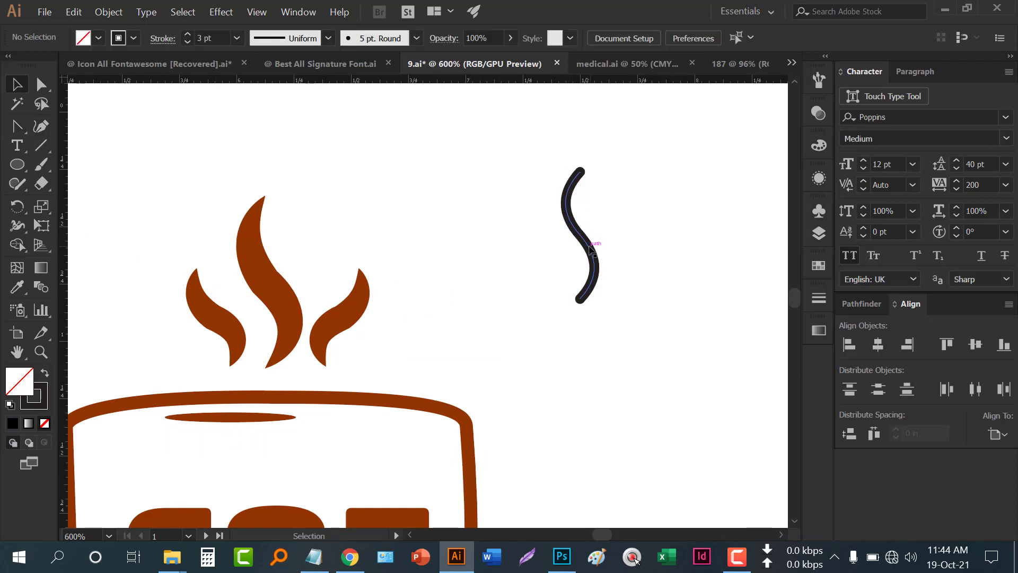
pyautogui.click(583, 238)
pyautogui.click(328, 38)
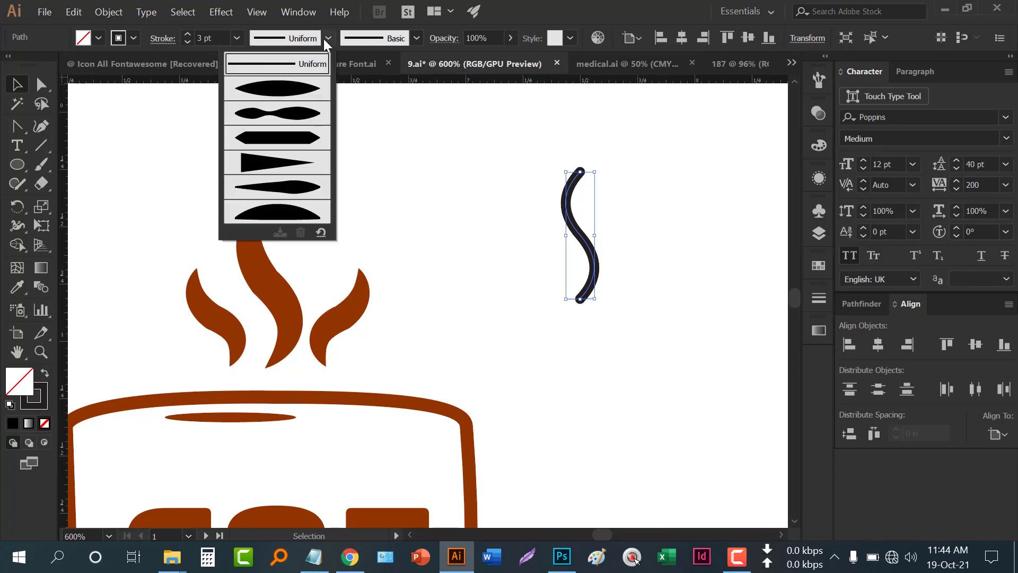
pyautogui.click(313, 88)
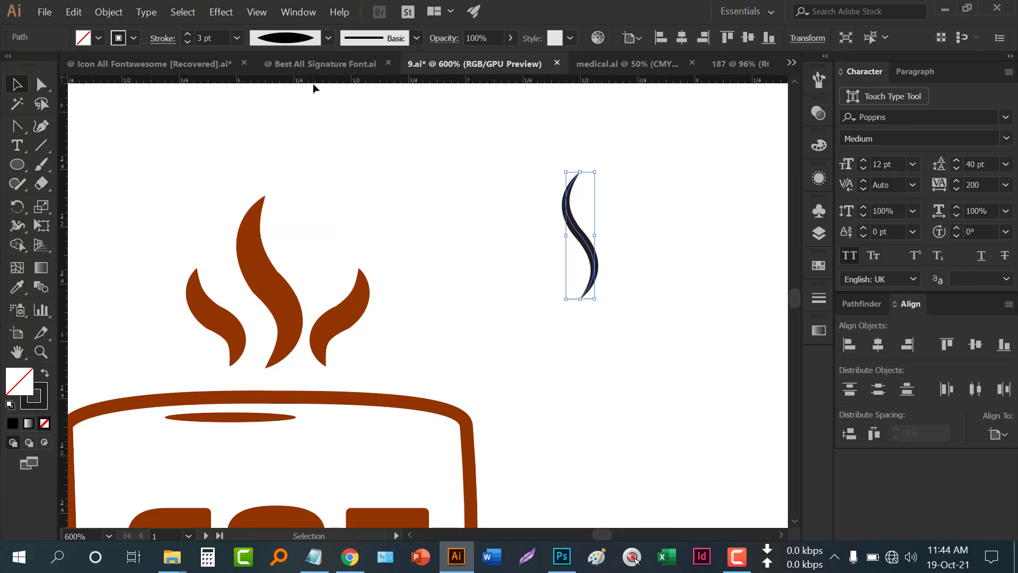
# Set the S-shaped wave's stroke weight to 9 pt.
pyautogui.click(189, 34)
pyautogui.click(189, 34)
pyautogui.click(189, 33)
pyautogui.click(189, 34)
pyautogui.click(189, 34)
pyautogui.click(188, 34)
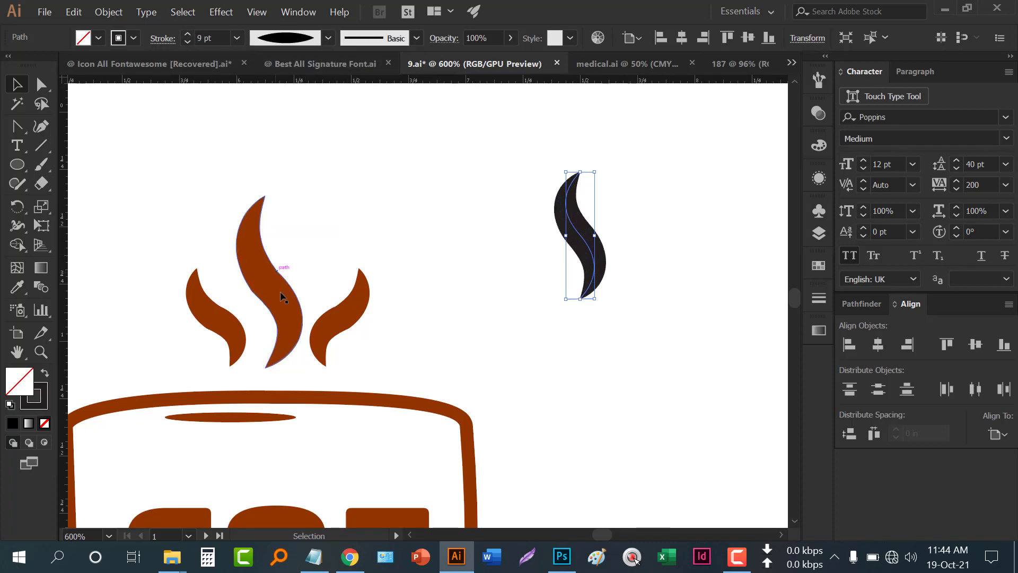
pyautogui.click(518, 339)
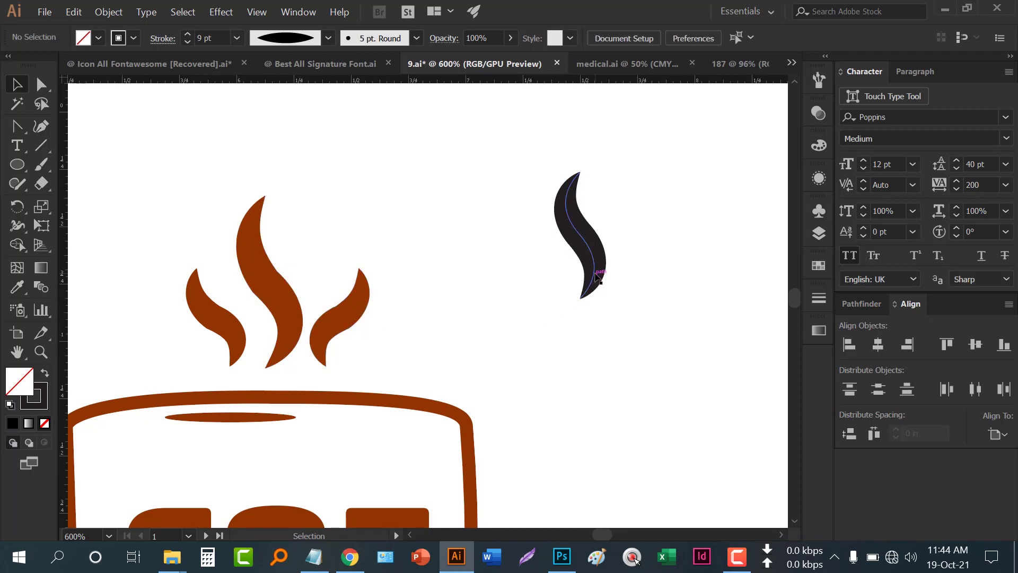
# Place a scaled-down copy of the steam wave to its right, level at the base, with a 5 pt stroke.
pyautogui.moveTo(595, 273); pyautogui.dragTo(641, 253)
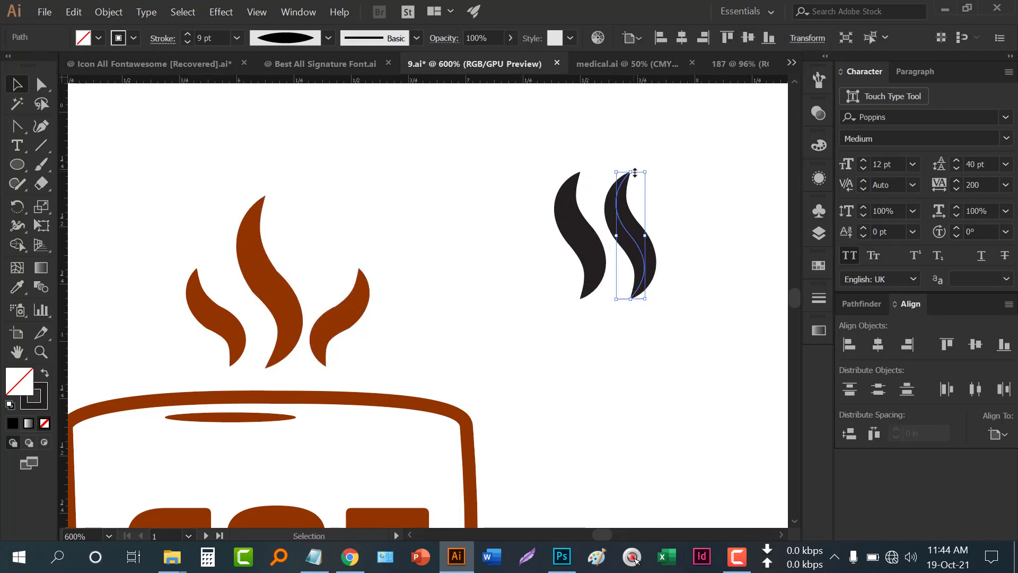
pyautogui.moveTo(644, 172); pyautogui.dragTo(634, 220)
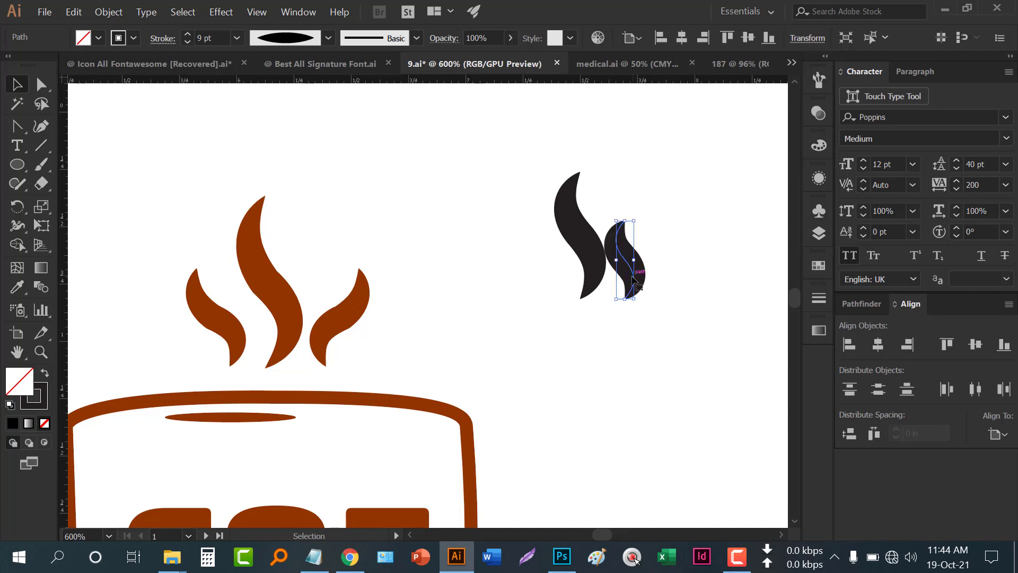
pyautogui.click(187, 42)
pyautogui.click(186, 43)
pyautogui.click(187, 42)
pyautogui.click(186, 42)
pyautogui.click(187, 42)
pyautogui.click(187, 43)
pyautogui.click(187, 34)
pyautogui.click(186, 34)
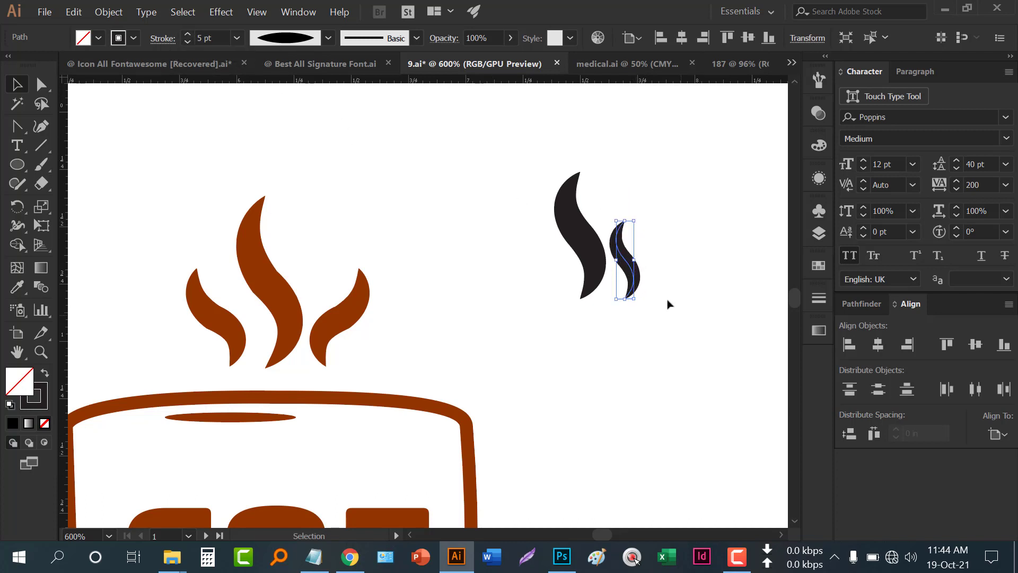
# Reflect the small steam wave across the vertical axis.
pyautogui.rightClick(631, 288)
pyautogui.moveTo(724, 454)
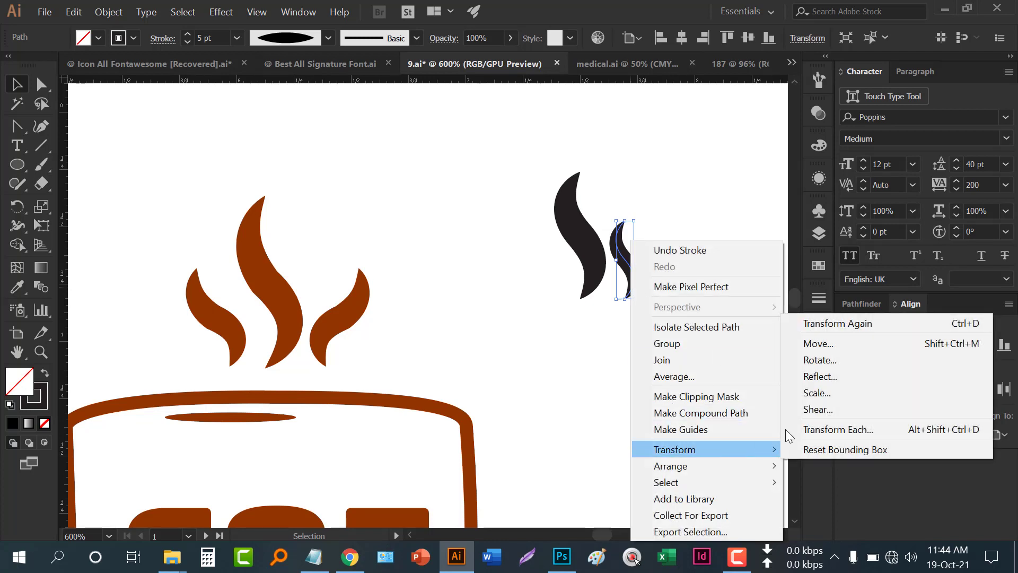
pyautogui.click(843, 371)
pyautogui.click(844, 324)
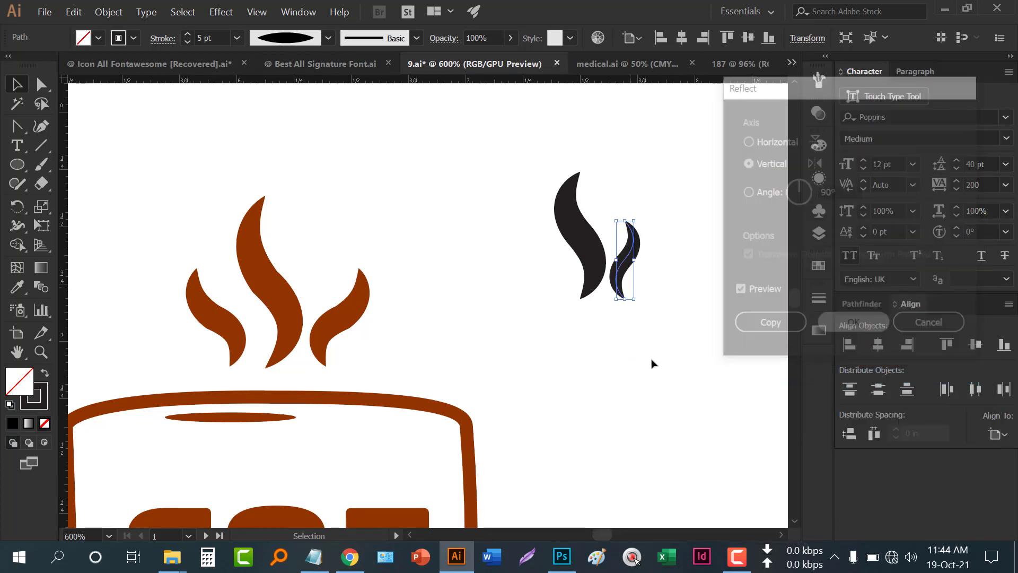
pyautogui.click(652, 364)
# Duplicate the small wave to the left of the tall wave and reflect the copy across the vertical axis.
pyautogui.moveTo(616, 280); pyautogui.dragTo(537, 265)
pyautogui.click(659, 394)
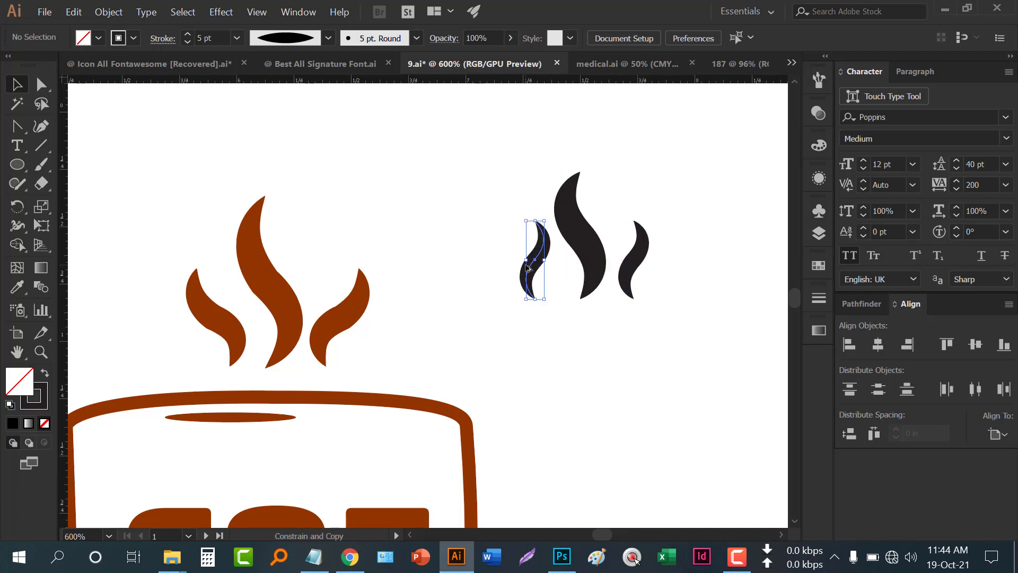
pyautogui.rightClick(540, 288)
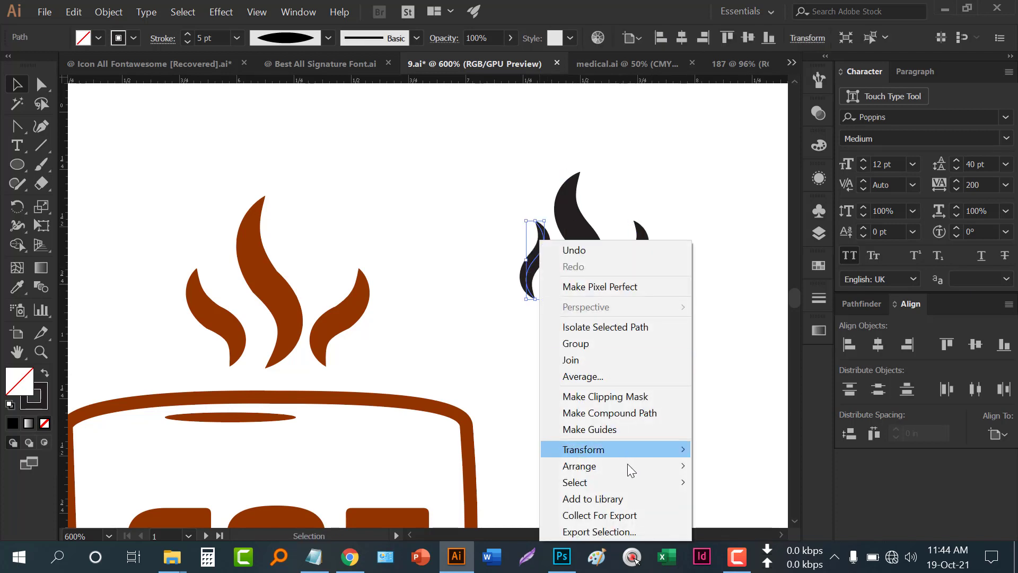
pyautogui.moveTo(629, 451)
pyautogui.click(731, 376)
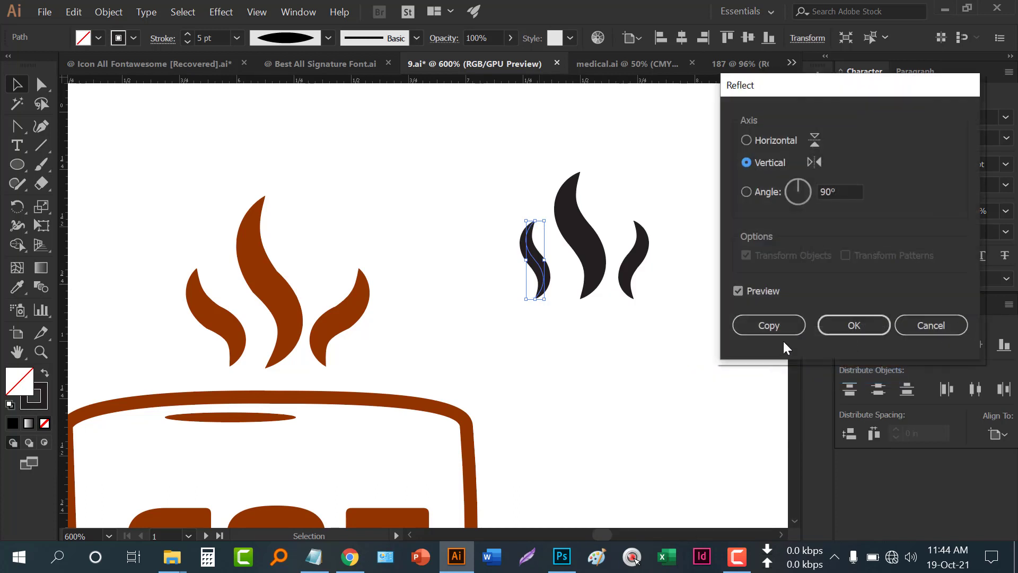
pyautogui.click(838, 326)
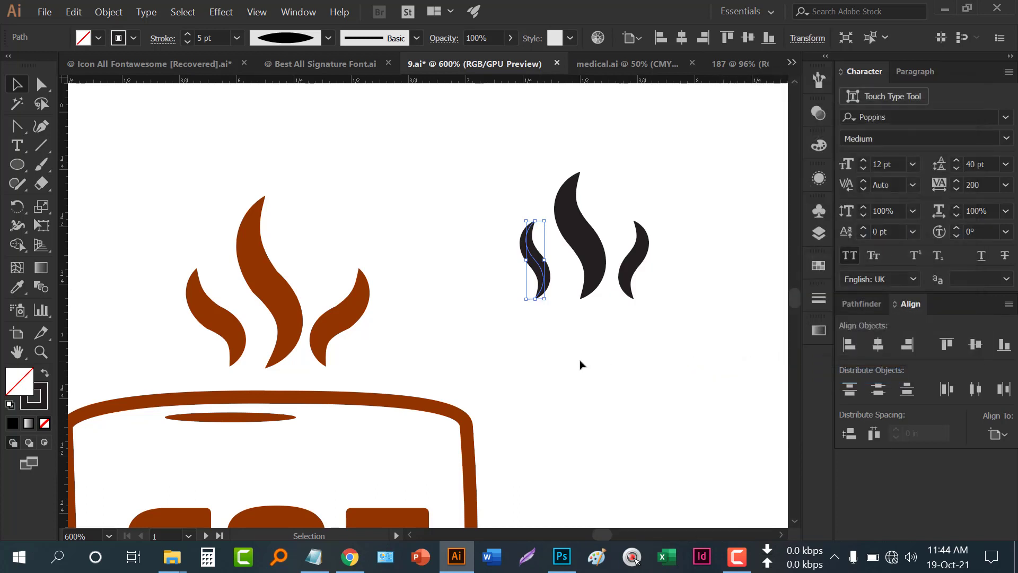
pyautogui.click(581, 364)
# Rotate the two small waves so their tops lean outward from the tall central wave.
pyautogui.click(534, 271)
pyautogui.moveTo(549, 309); pyautogui.dragTo(584, 332)
pyautogui.click(583, 332)
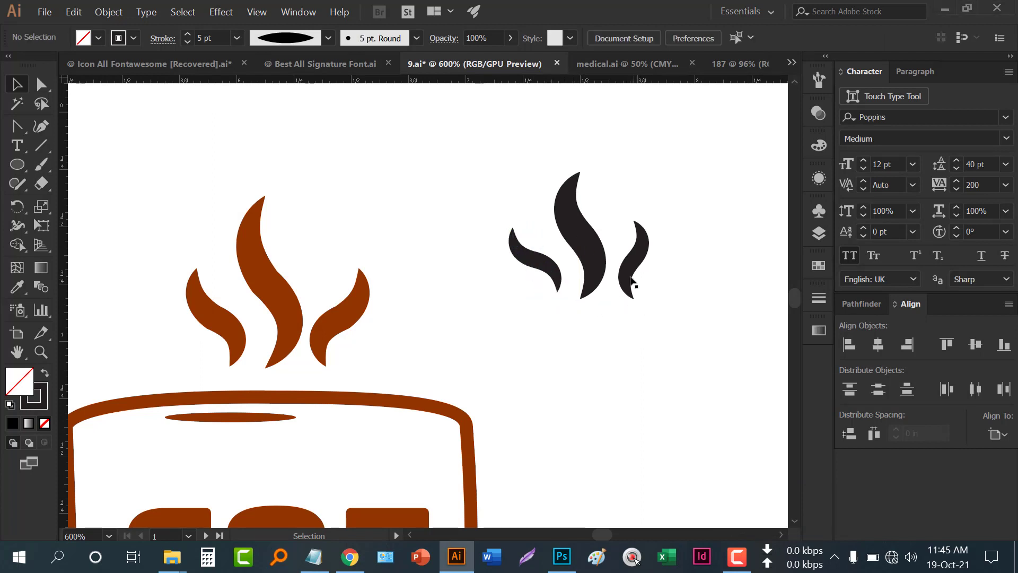
pyautogui.click(632, 282)
pyautogui.moveTo(641, 306)
pyautogui.mouseDown()
pyautogui.moveTo(625, 303)
pyautogui.moveTo(632, 308)
pyautogui.mouseUp()
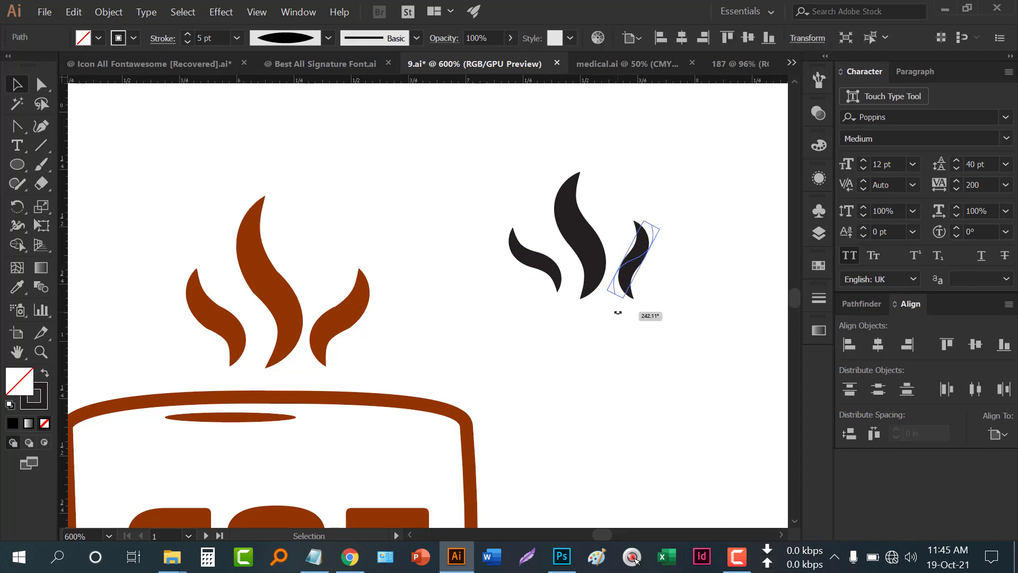
pyautogui.click(562, 357)
# Group the three black steam waves.
pyautogui.scroll(-1, 422, 328)
pyautogui.moveTo(460, 205); pyautogui.dragTo(629, 319)
pyautogui.click(612, 319)
pyautogui.moveTo(541, 291); pyautogui.dragTo(535, 292)
pyautogui.click(554, 322)
pyautogui.moveTo(577, 324); pyautogui.dragTo(465, 231)
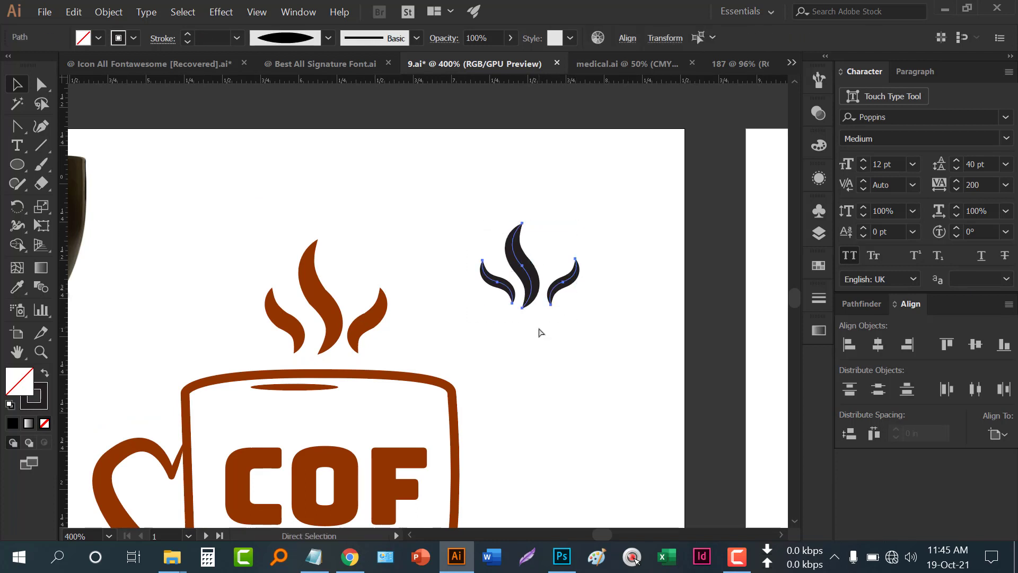
pyautogui.hotkey('ctrl', 'g')
# Move the steam group onto the black mug's artboard, centred just above the rim, and ungroup it.
pyautogui.scroll(-1, 426, 321)
pyautogui.moveTo(547, 356); pyautogui.dragTo(301, 345)
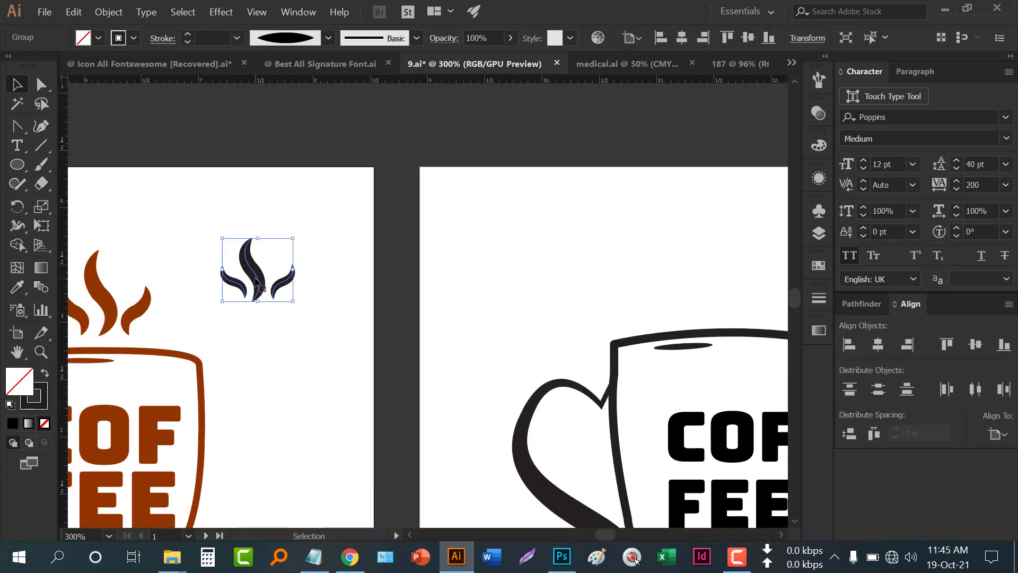
pyautogui.moveTo(258, 281); pyautogui.dragTo(692, 251)
pyautogui.moveTo(662, 277); pyautogui.dragTo(443, 320)
pyautogui.scroll(-2, 466, 297)
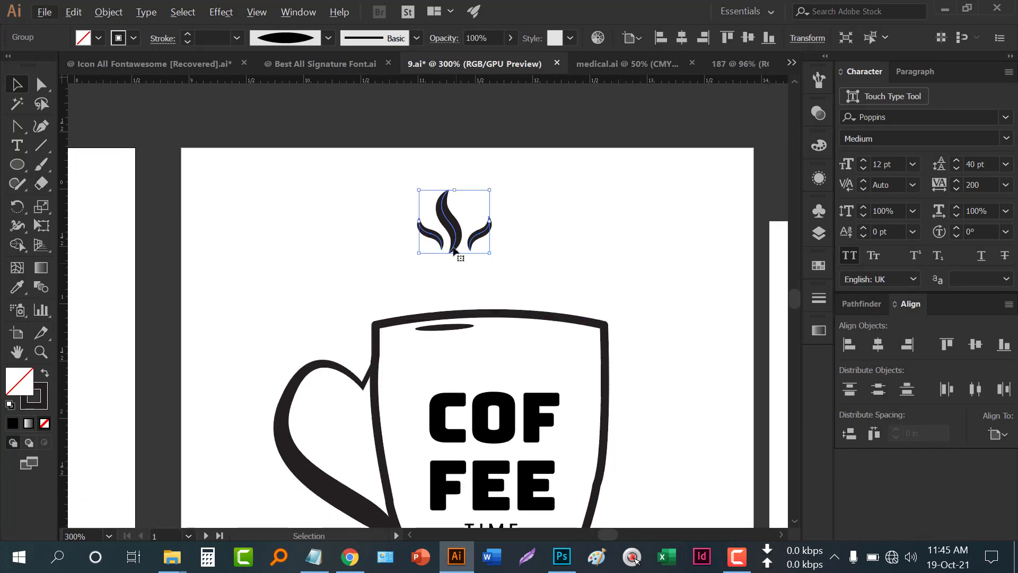
pyautogui.moveTo(453, 234); pyautogui.dragTo(494, 277)
pyautogui.rightClick(498, 268)
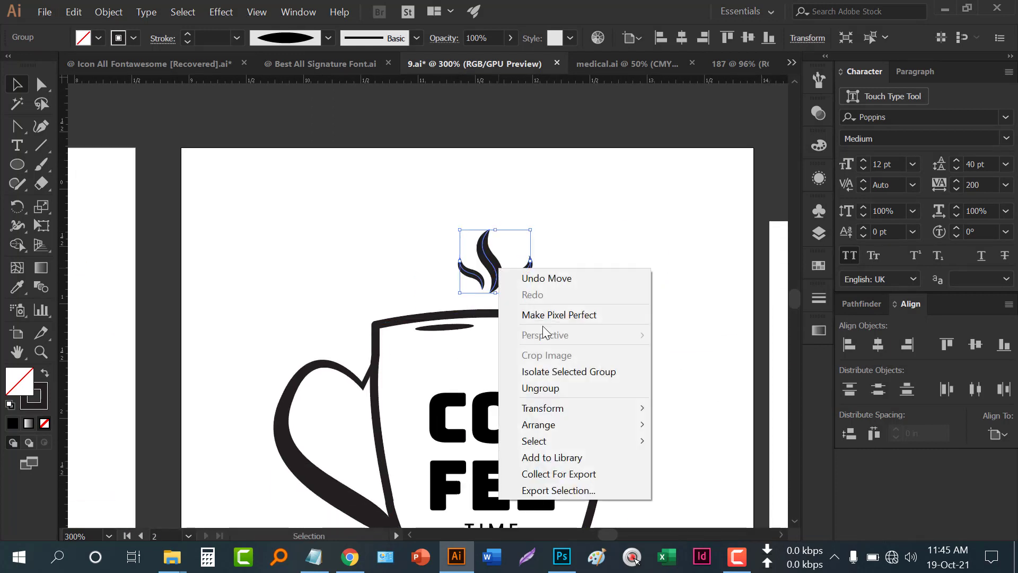
pyautogui.click(525, 388)
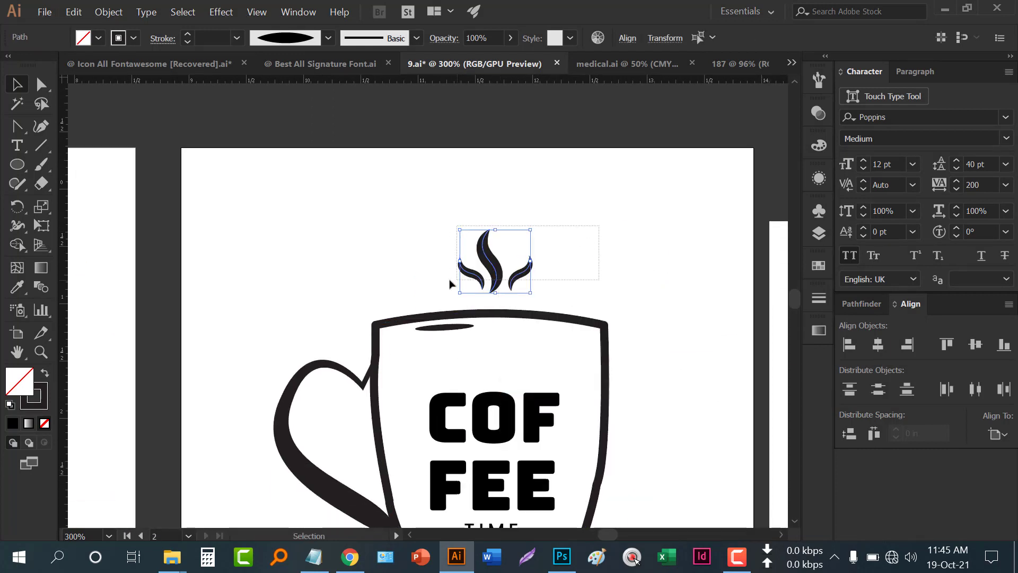
# Group the three steam waves above the black mug.
pyautogui.click(496, 276)
pyautogui.click(1000, 346)
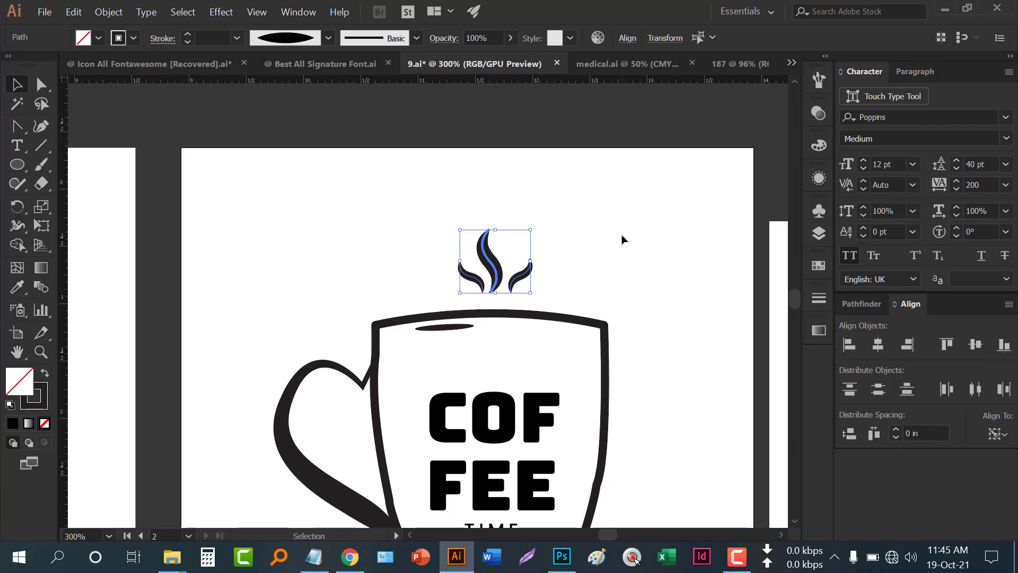
pyautogui.moveTo(613, 272); pyautogui.dragTo(392, 248)
pyautogui.hotkey('ctrl', 'g')
pyautogui.scroll(-2, 393, 249)
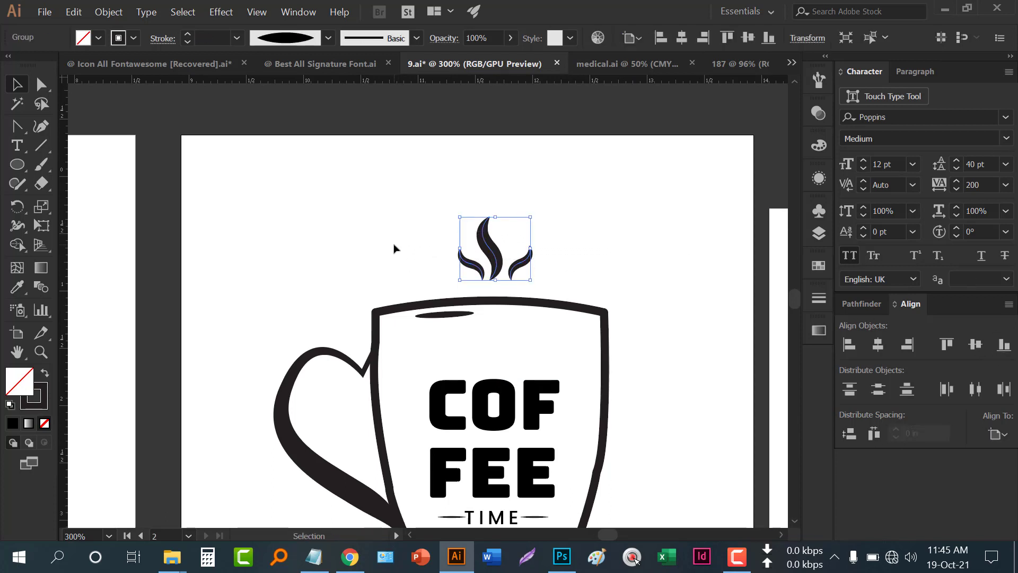
# Enlarge the steam group proportionally about its centre and raise it slightly clear of the mug's rim.
pyautogui.moveTo(532, 235); pyautogui.dragTo(551, 235)
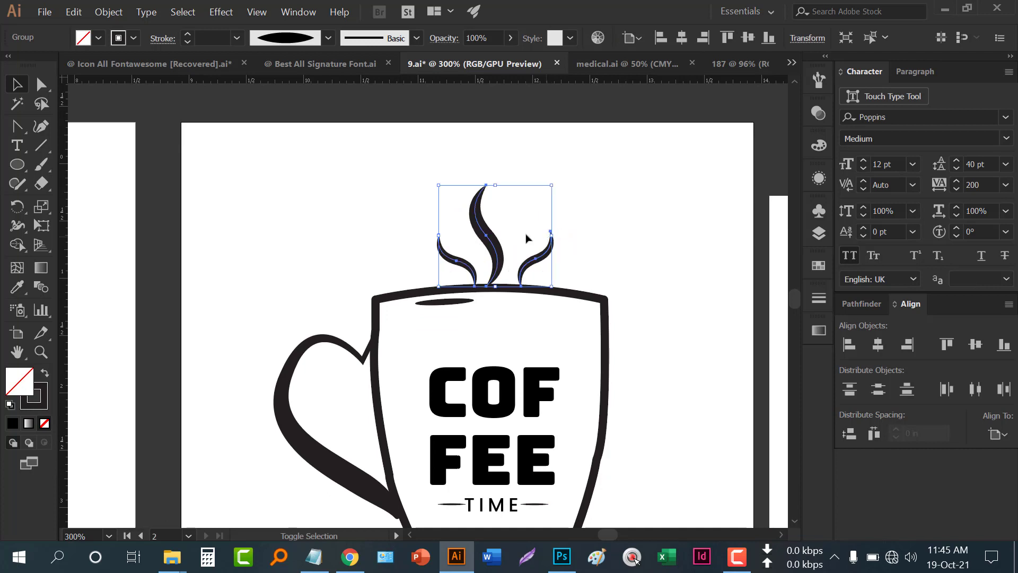
pyautogui.moveTo(498, 260); pyautogui.dragTo(499, 249)
pyautogui.click(589, 244)
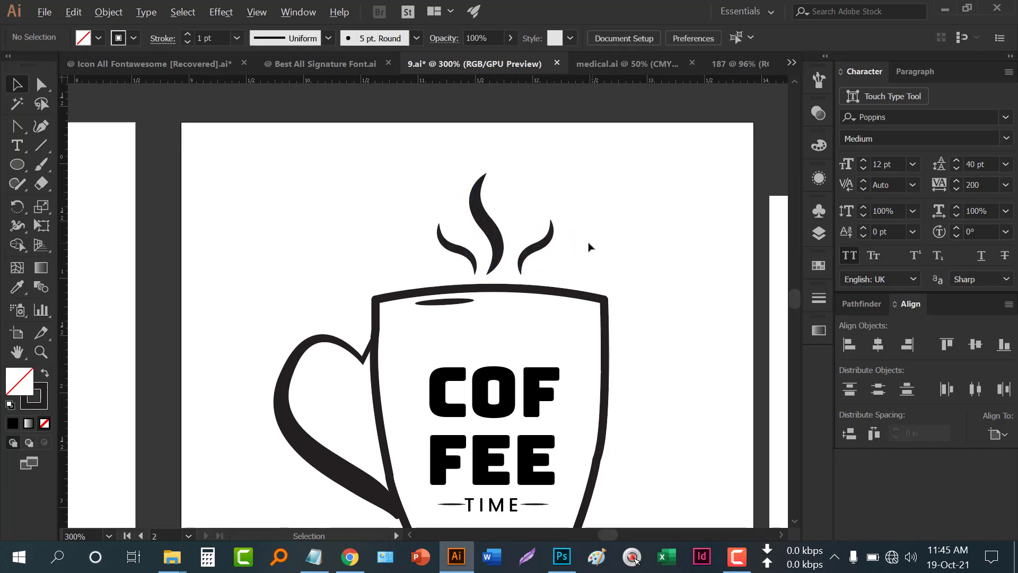
# Expand the appearance of the whole black mug artwork, including steam and lettering, and expand its object, fill and stroke.
pyautogui.scroll(-1, 588, 244)
pyautogui.scroll(-3, 592, 254)
pyautogui.hscroll(2, 643, 313)
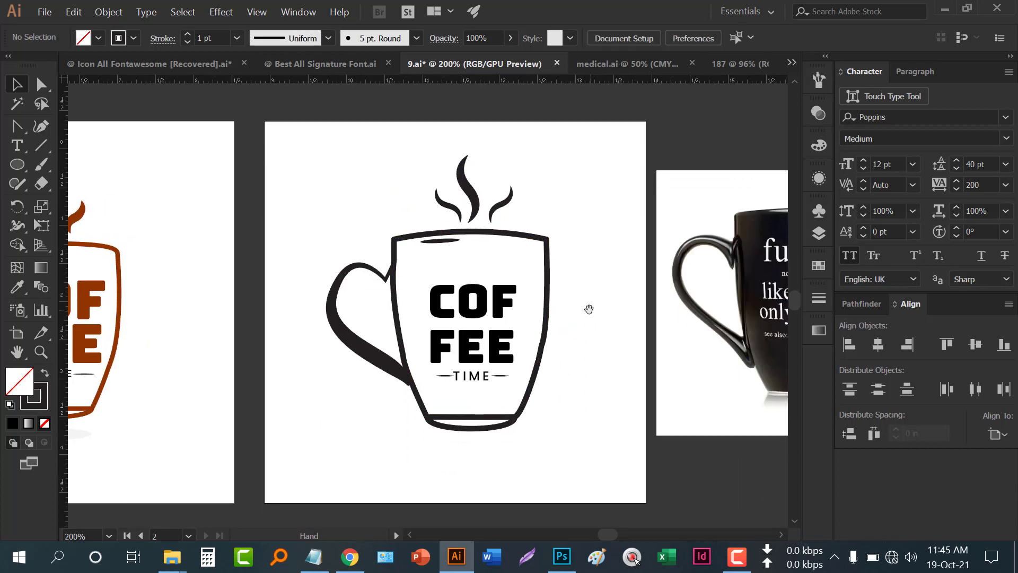
pyautogui.moveTo(291, 156); pyautogui.dragTo(584, 468)
pyautogui.click(109, 12)
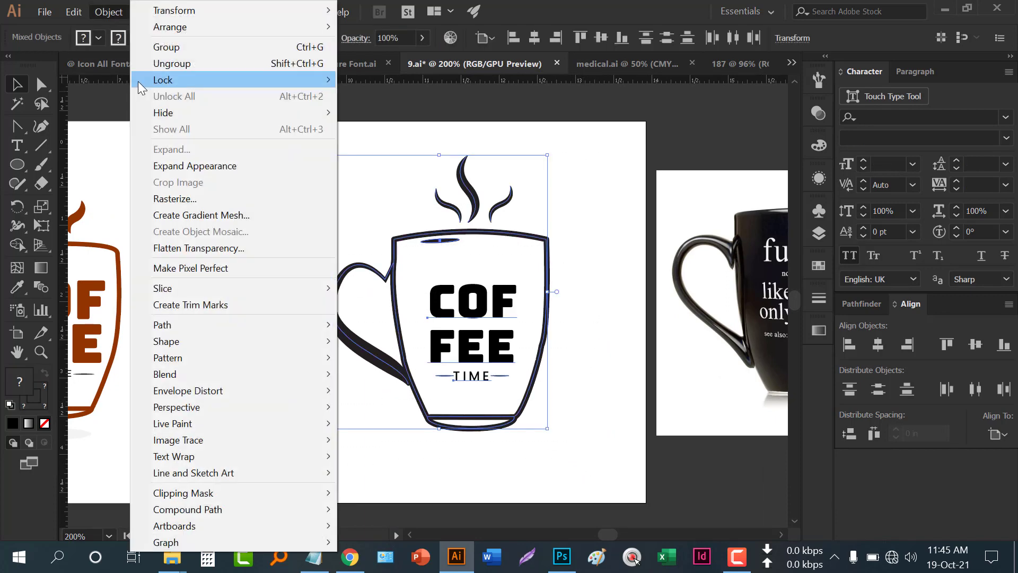
pyautogui.click(172, 166)
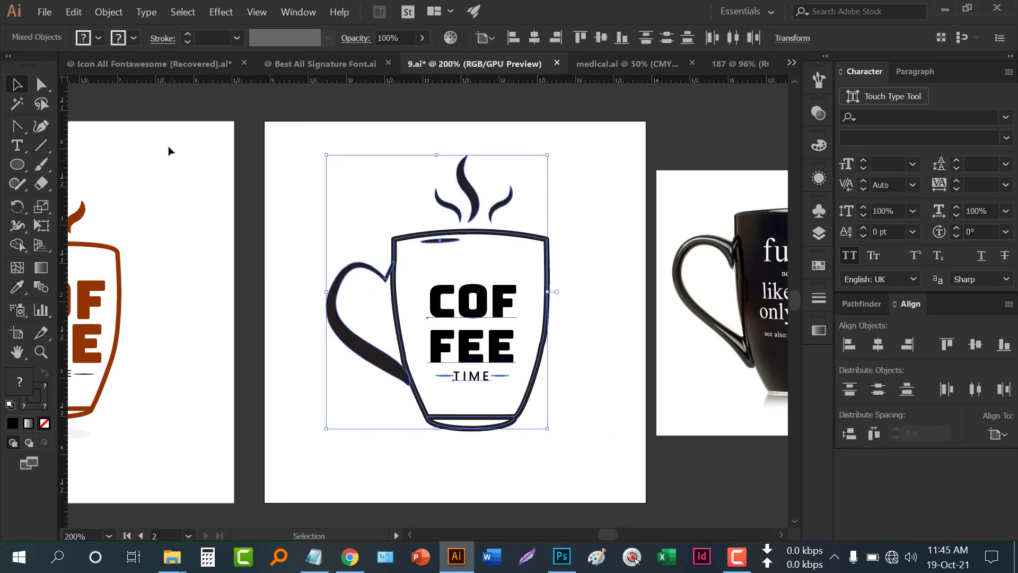
pyautogui.click(110, 12)
pyautogui.click(172, 150)
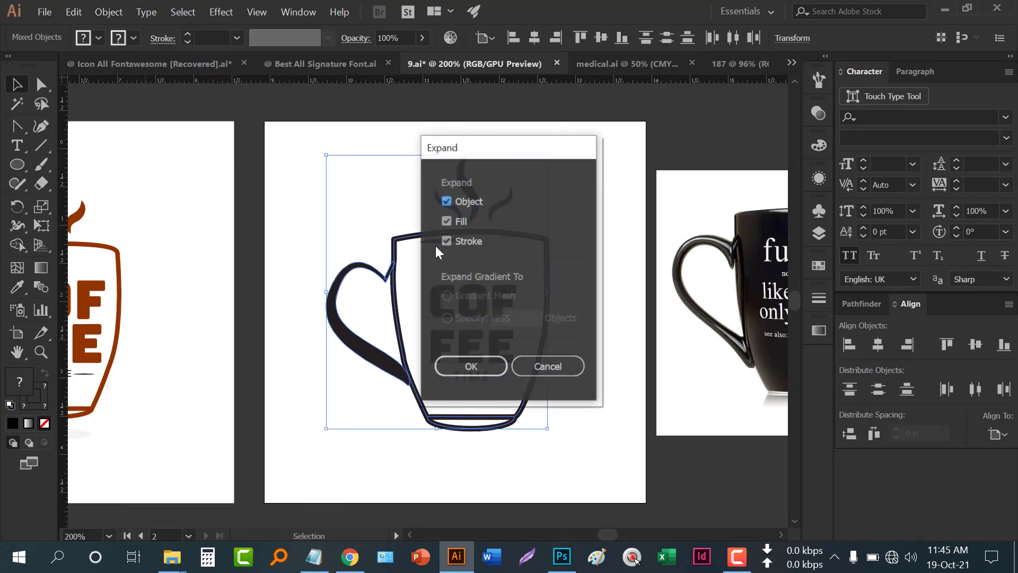
pyautogui.click(473, 368)
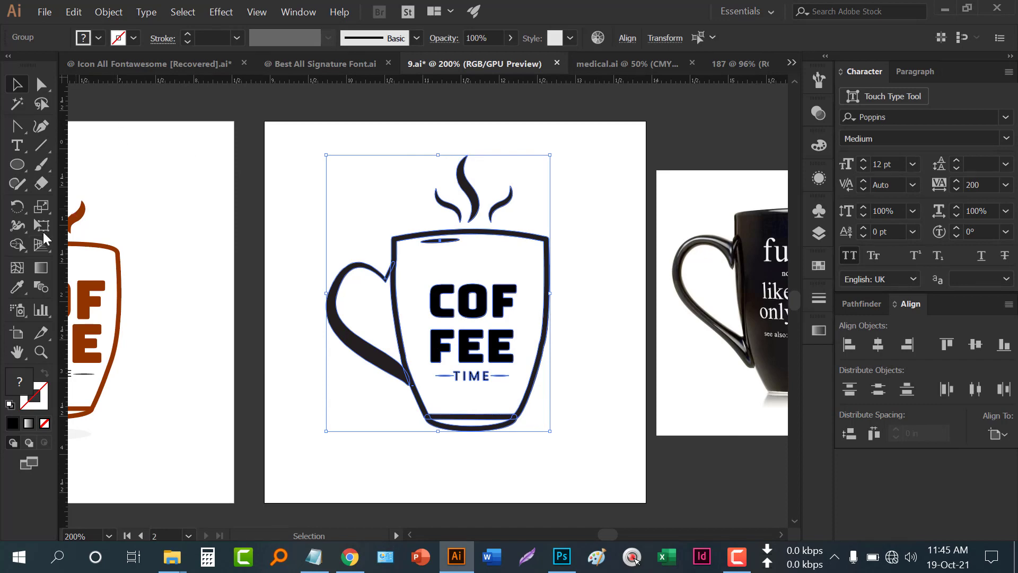
# Recolour the expanded mug artwork with the brown sampled from the finished logo's lettering on the neighbouring artboard.
pyautogui.click(18, 286)
pyautogui.click(85, 297)
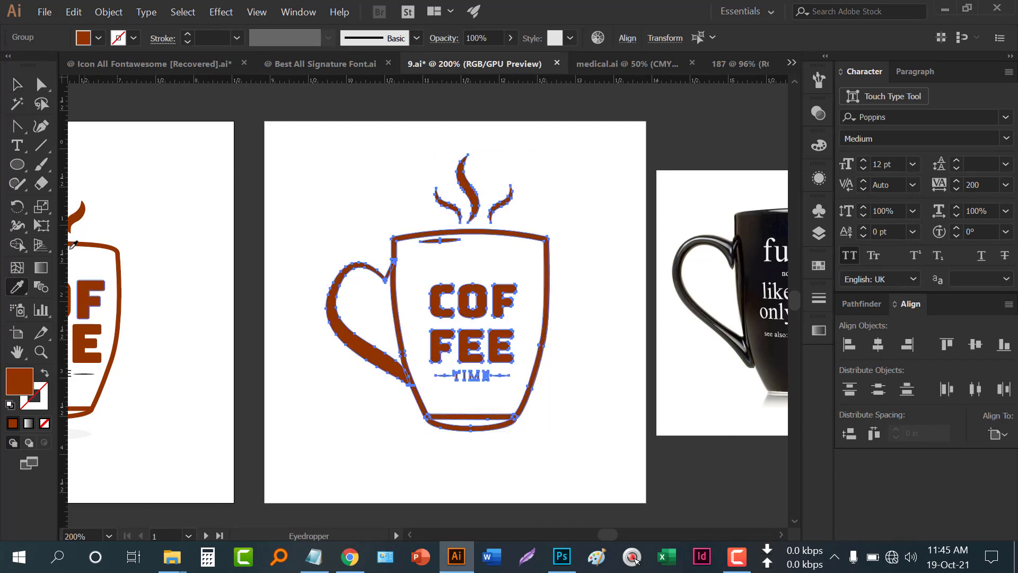
pyautogui.click(17, 84)
pyautogui.click(220, 237)
pyautogui.moveTo(206, 250); pyautogui.dragTo(376, 234)
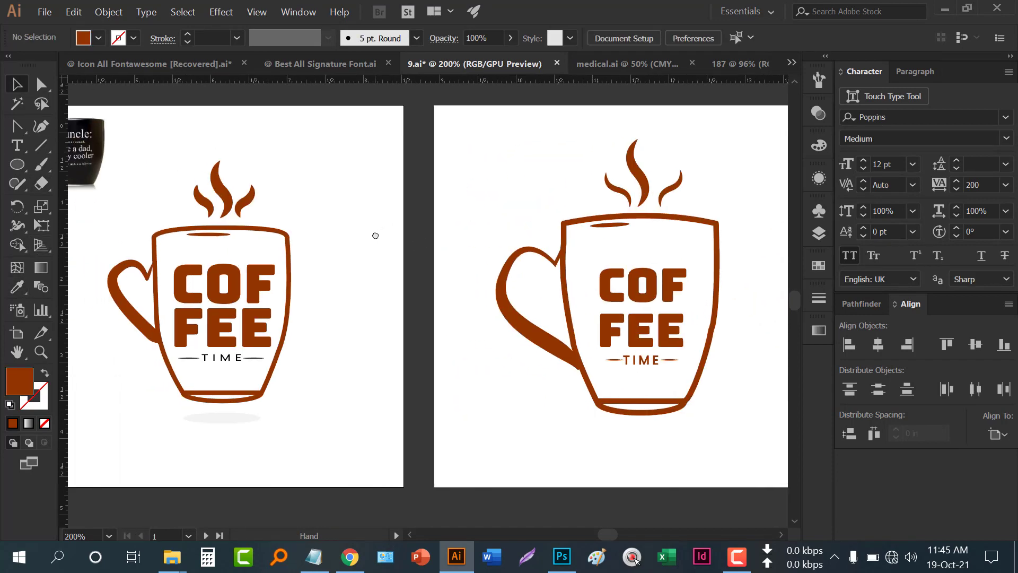
pyautogui.click(18, 286)
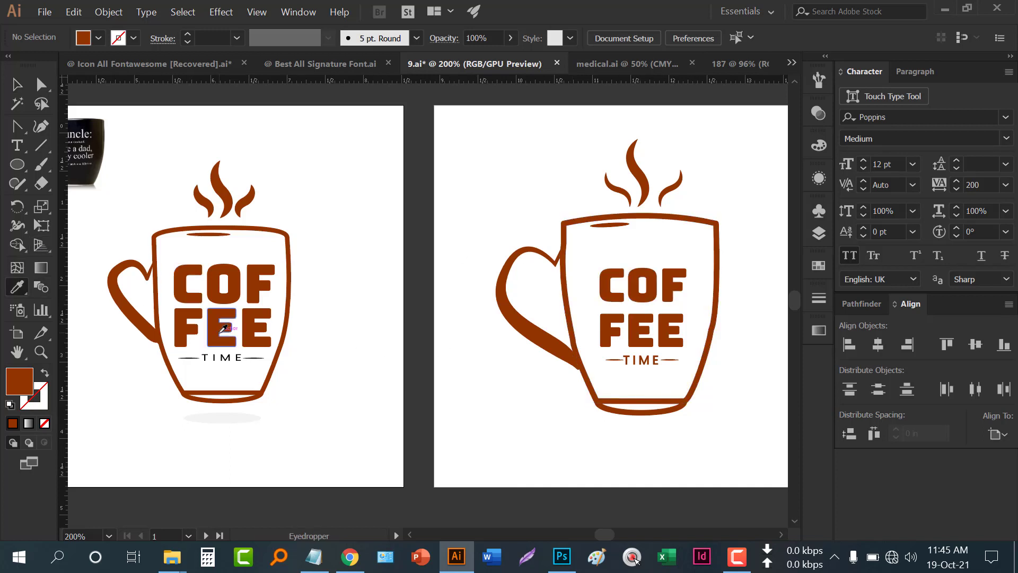
pyautogui.moveTo(663, 344); pyautogui.dragTo(467, 330)
pyautogui.click(18, 84)
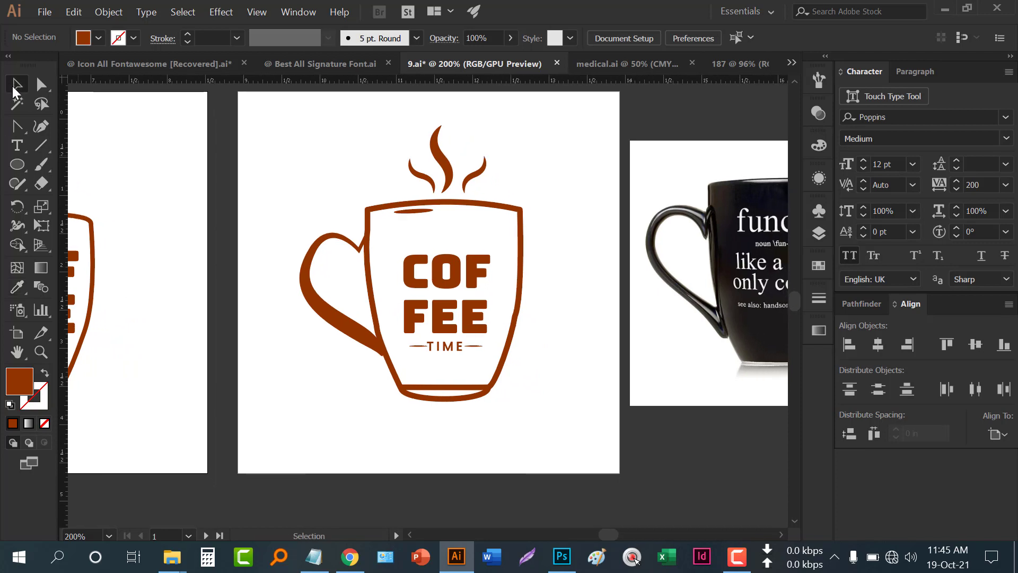
pyautogui.click(98, 38)
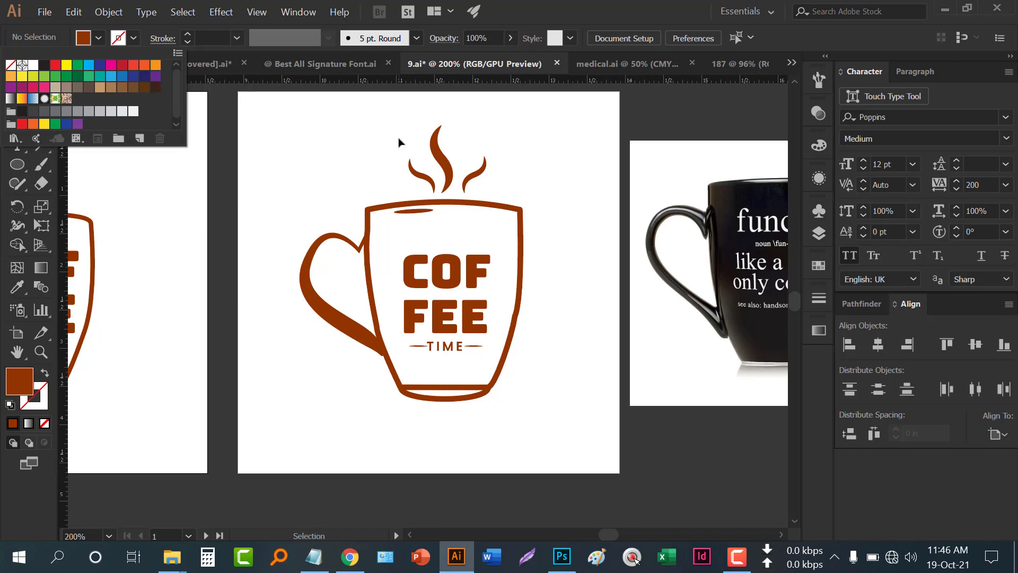
pyautogui.moveTo(302, 128); pyautogui.dragTo(509, 417)
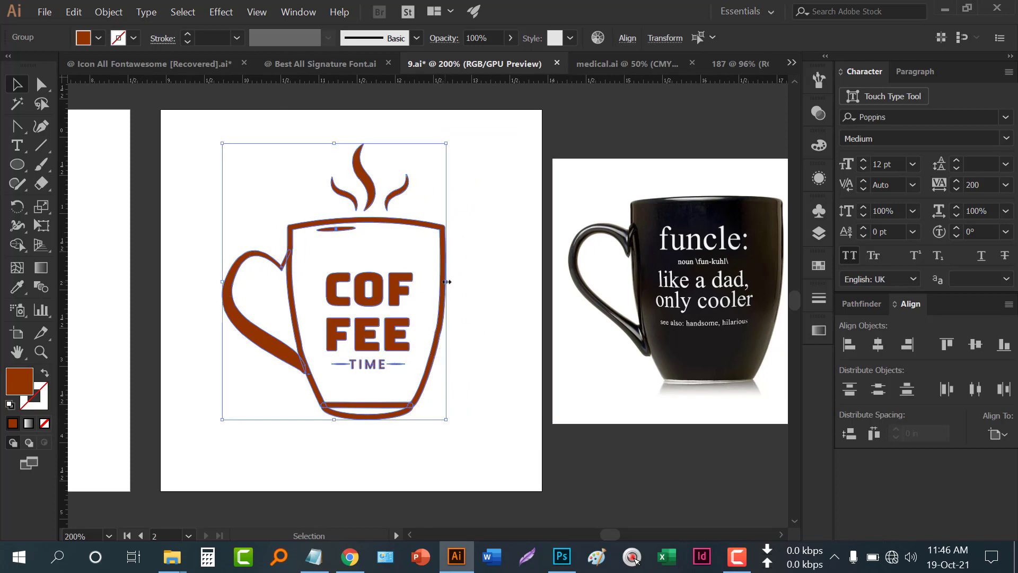
pyautogui.moveTo(449, 280); pyautogui.dragTo(567, 324)
pyautogui.click(509, 318)
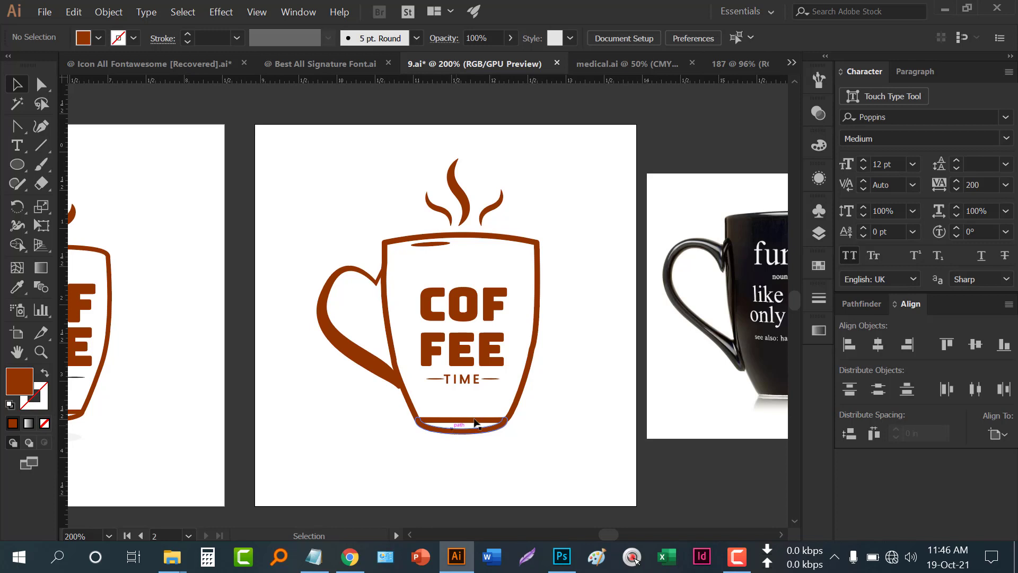
pyautogui.press('z')
pyautogui.moveTo(538, 401); pyautogui.dragTo(564, 413)
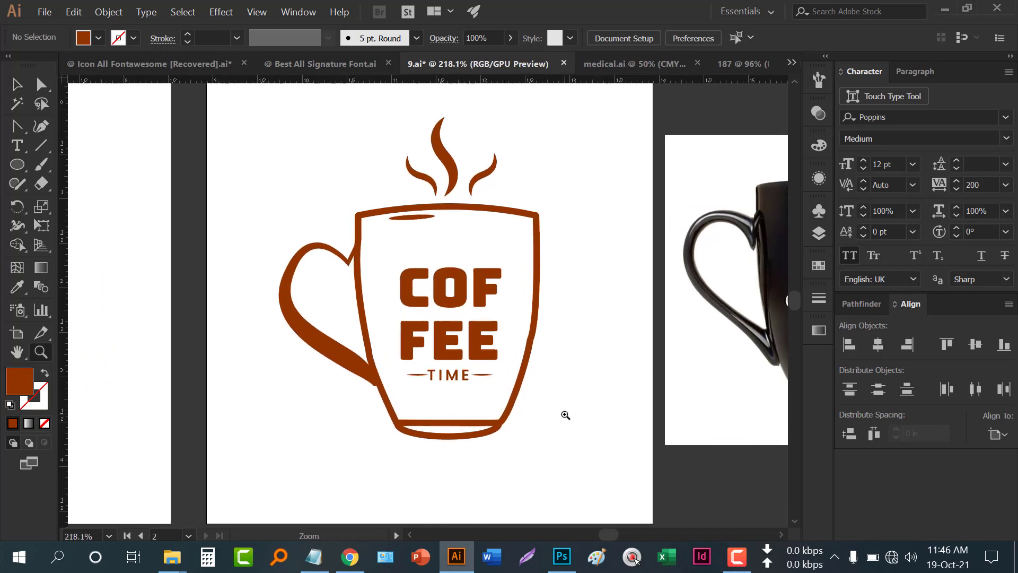